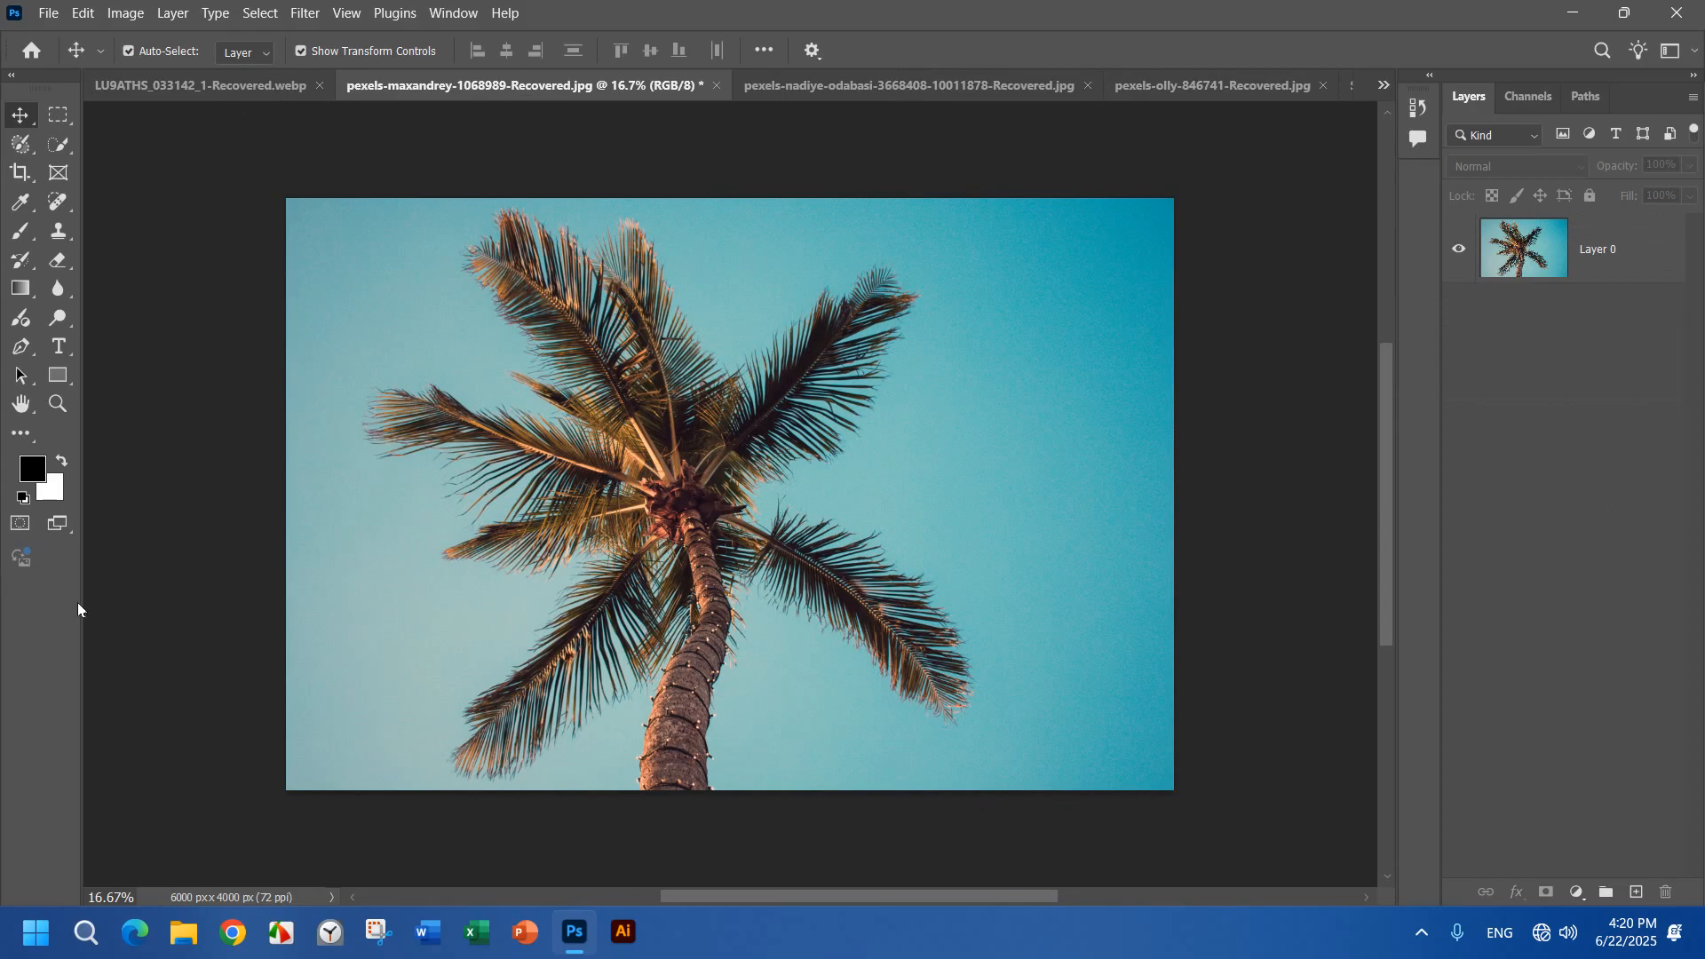
# Step: Activate the Object Selection tool in Lasso mode and remove the palm photo's background on Layer 0
pyautogui.click(738, 397)
pyautogui.click(1483, 415)
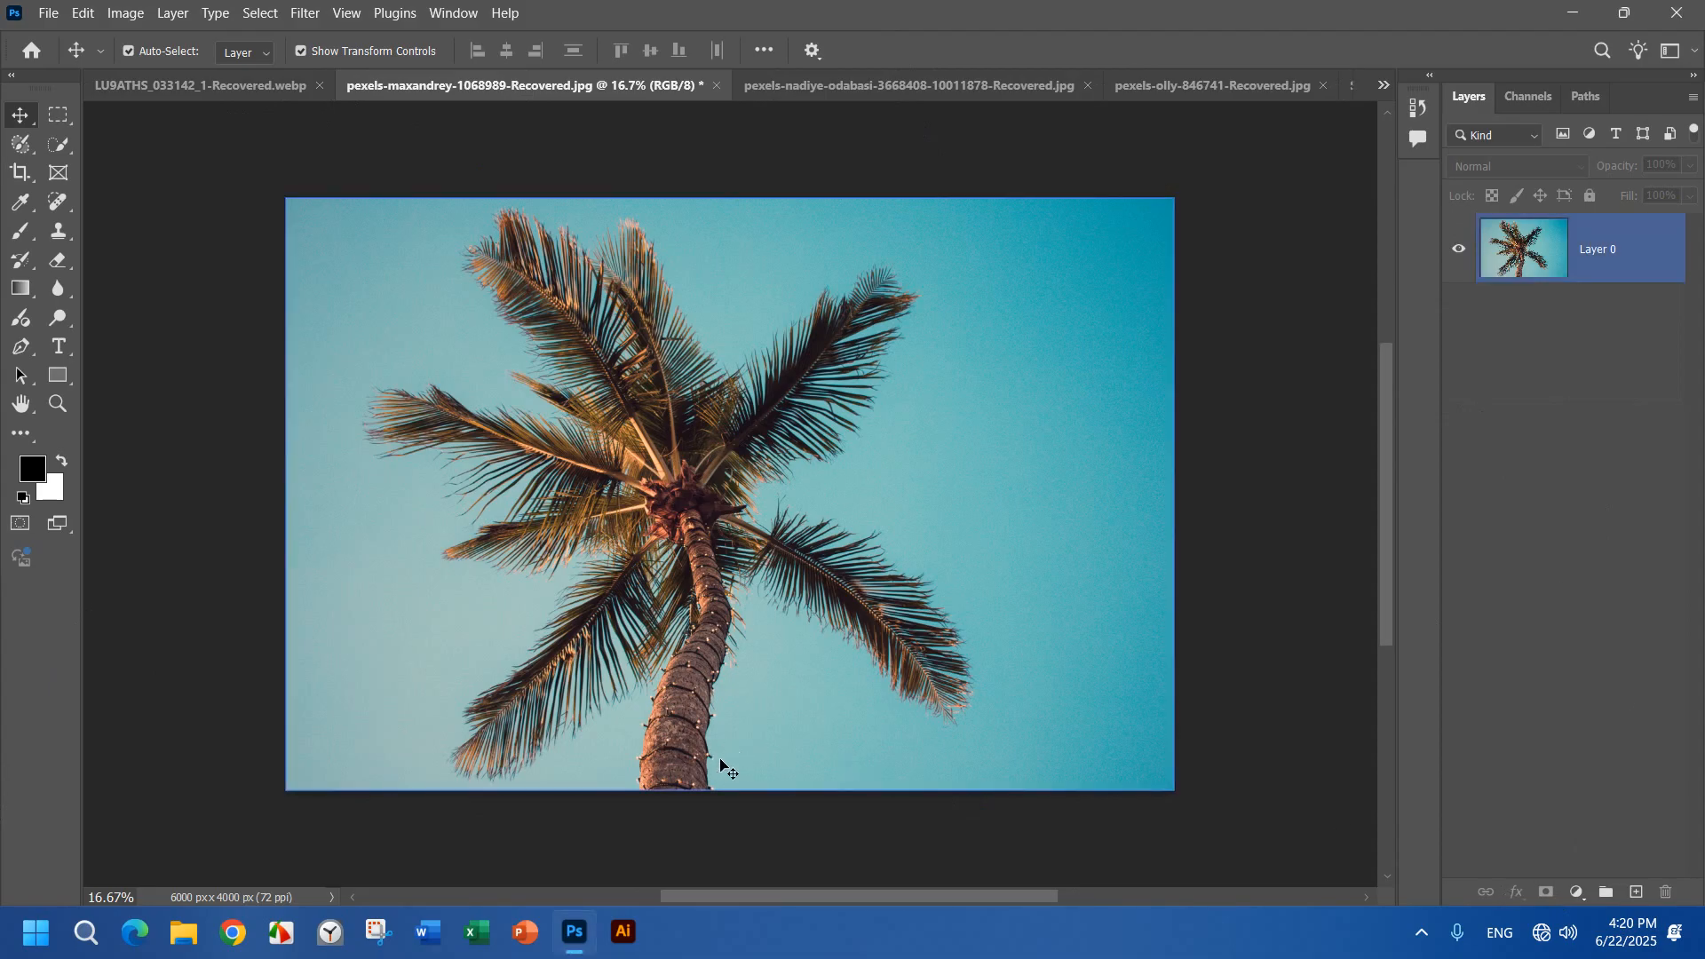
pyautogui.click(57, 147)
pyautogui.rightClick(57, 146)
pyautogui.click(134, 144)
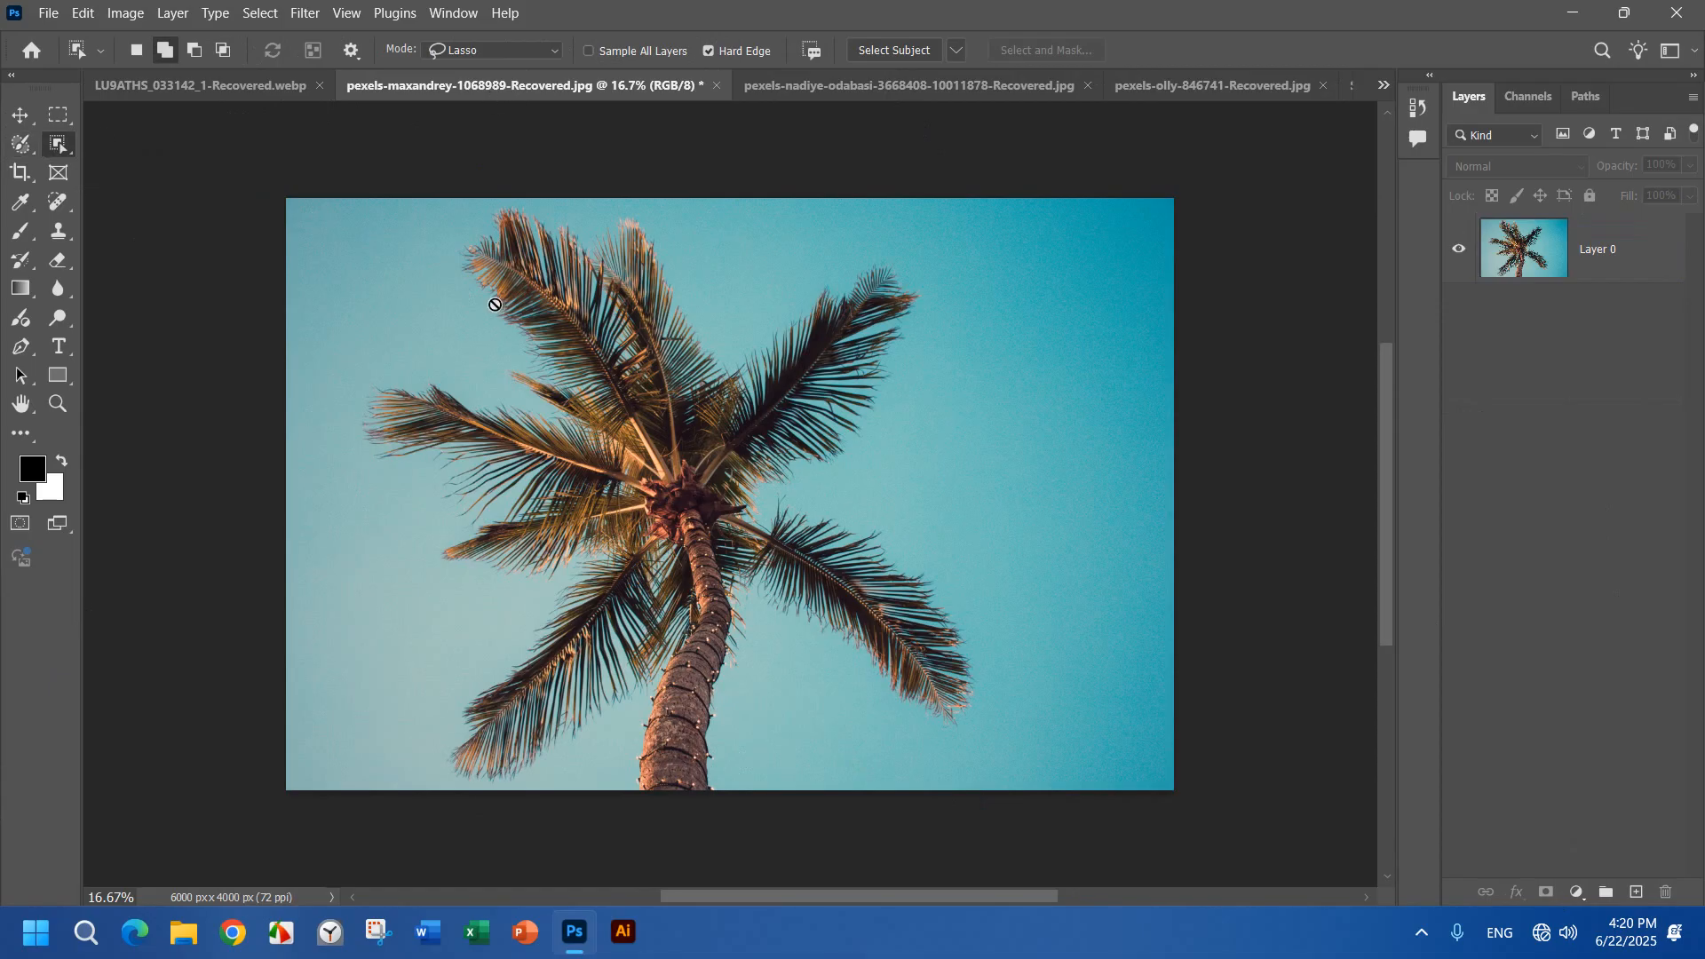
pyautogui.click(451, 53)
pyautogui.click(1524, 208)
pyautogui.click(1553, 246)
pyautogui.moveTo(459, 293)
pyautogui.mouseDown()
pyautogui.moveTo(438, 210)
pyautogui.moveTo(620, 189)
pyautogui.moveTo(749, 266)
pyautogui.moveTo(899, 246)
pyautogui.moveTo(994, 424)
pyautogui.moveTo(1031, 591)
pyautogui.moveTo(924, 781)
pyautogui.moveTo(705, 878)
pyautogui.moveTo(386, 876)
pyautogui.moveTo(263, 809)
pyautogui.moveTo(263, 508)
pyautogui.moveTo(451, 319)
pyautogui.moveTo(470, 276)
pyautogui.mouseUp()
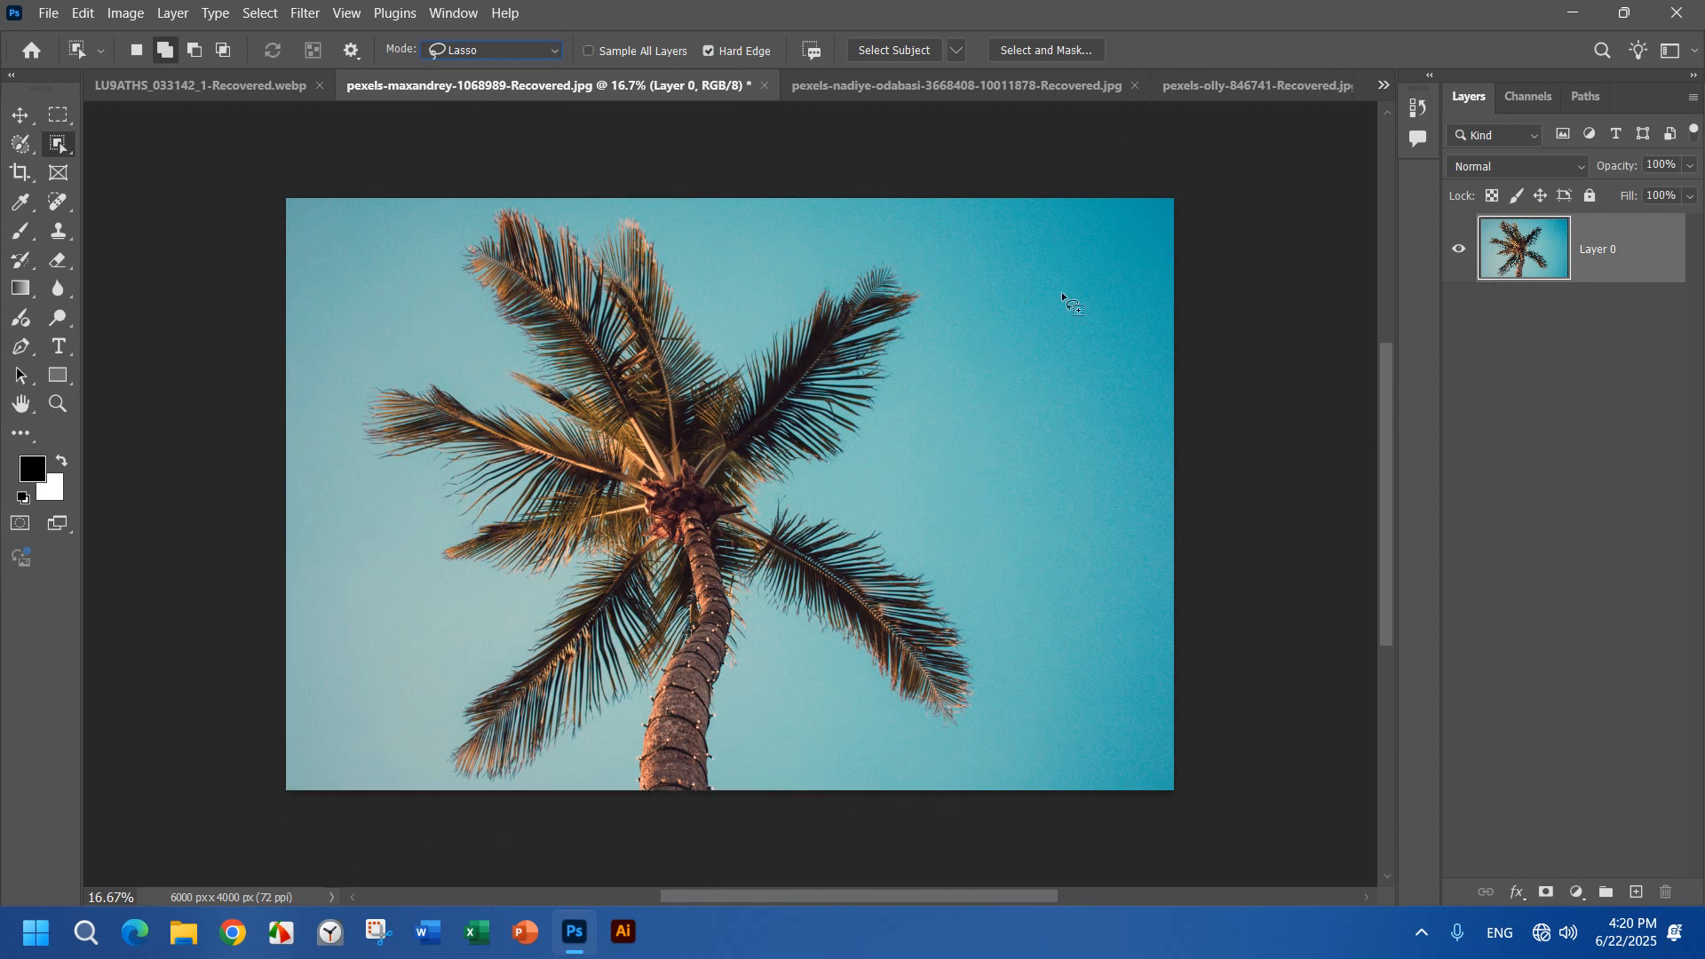
pyautogui.click(690, 822)
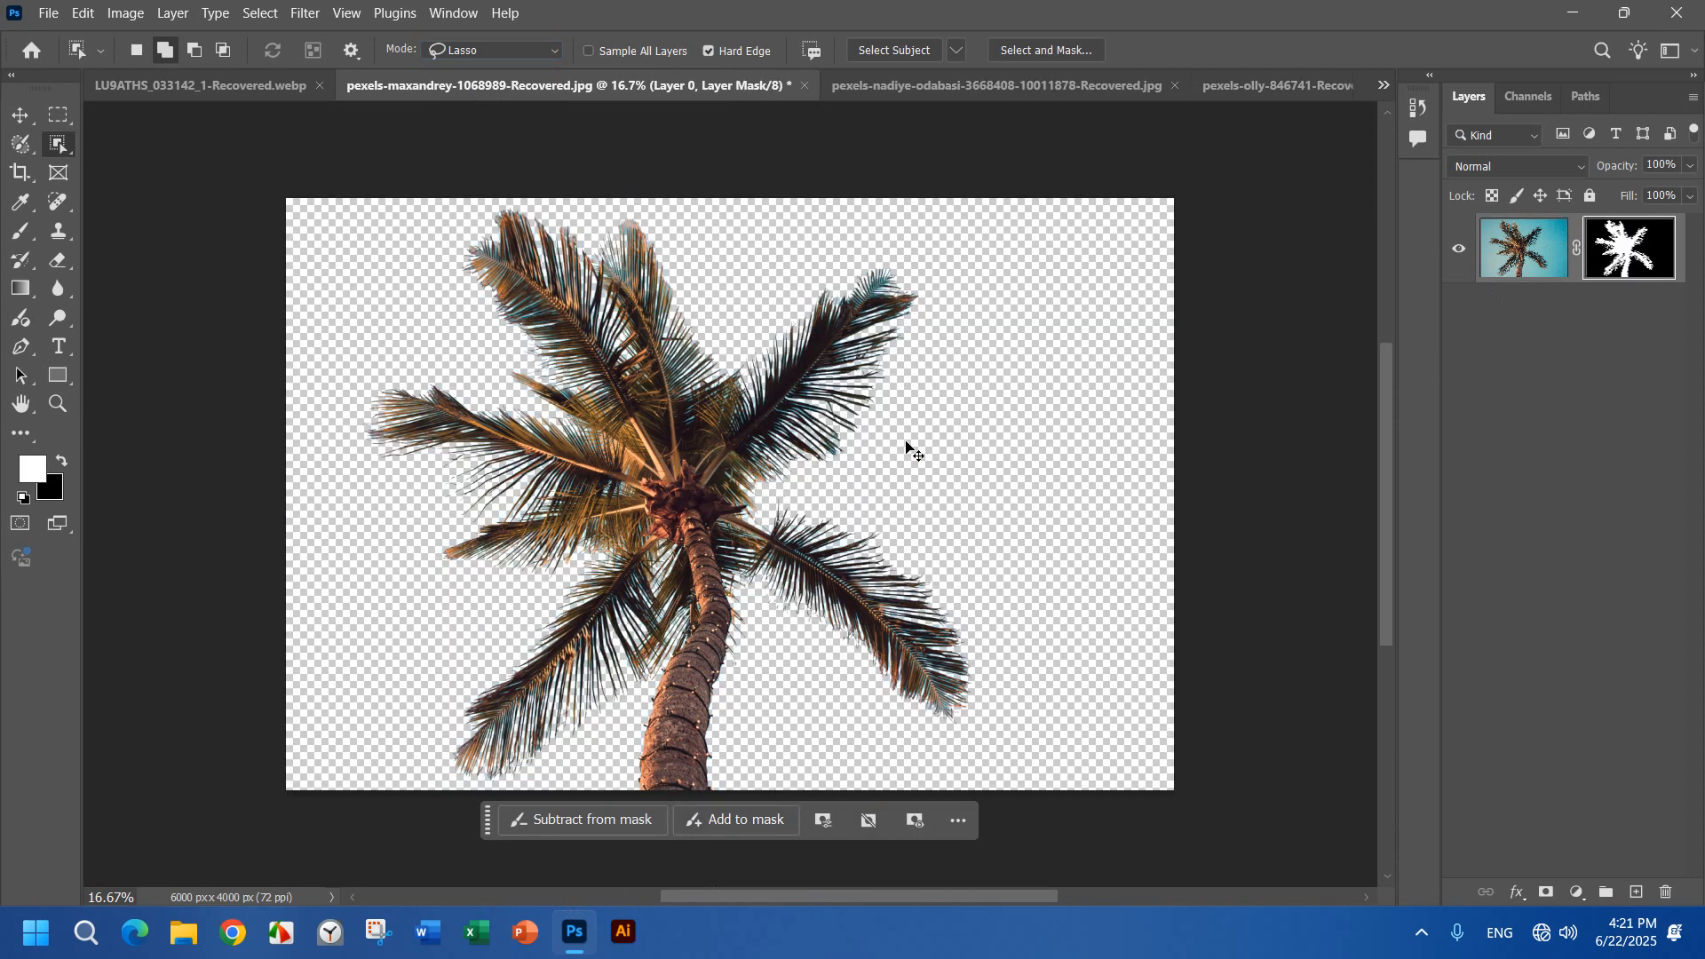
# Step: Start saving the document in Photoshop format and browse to GRAPHIC DESIGN > PHOTOSHOP on New Volume (H:)
pyautogui.hotkey('ctrl', 's')
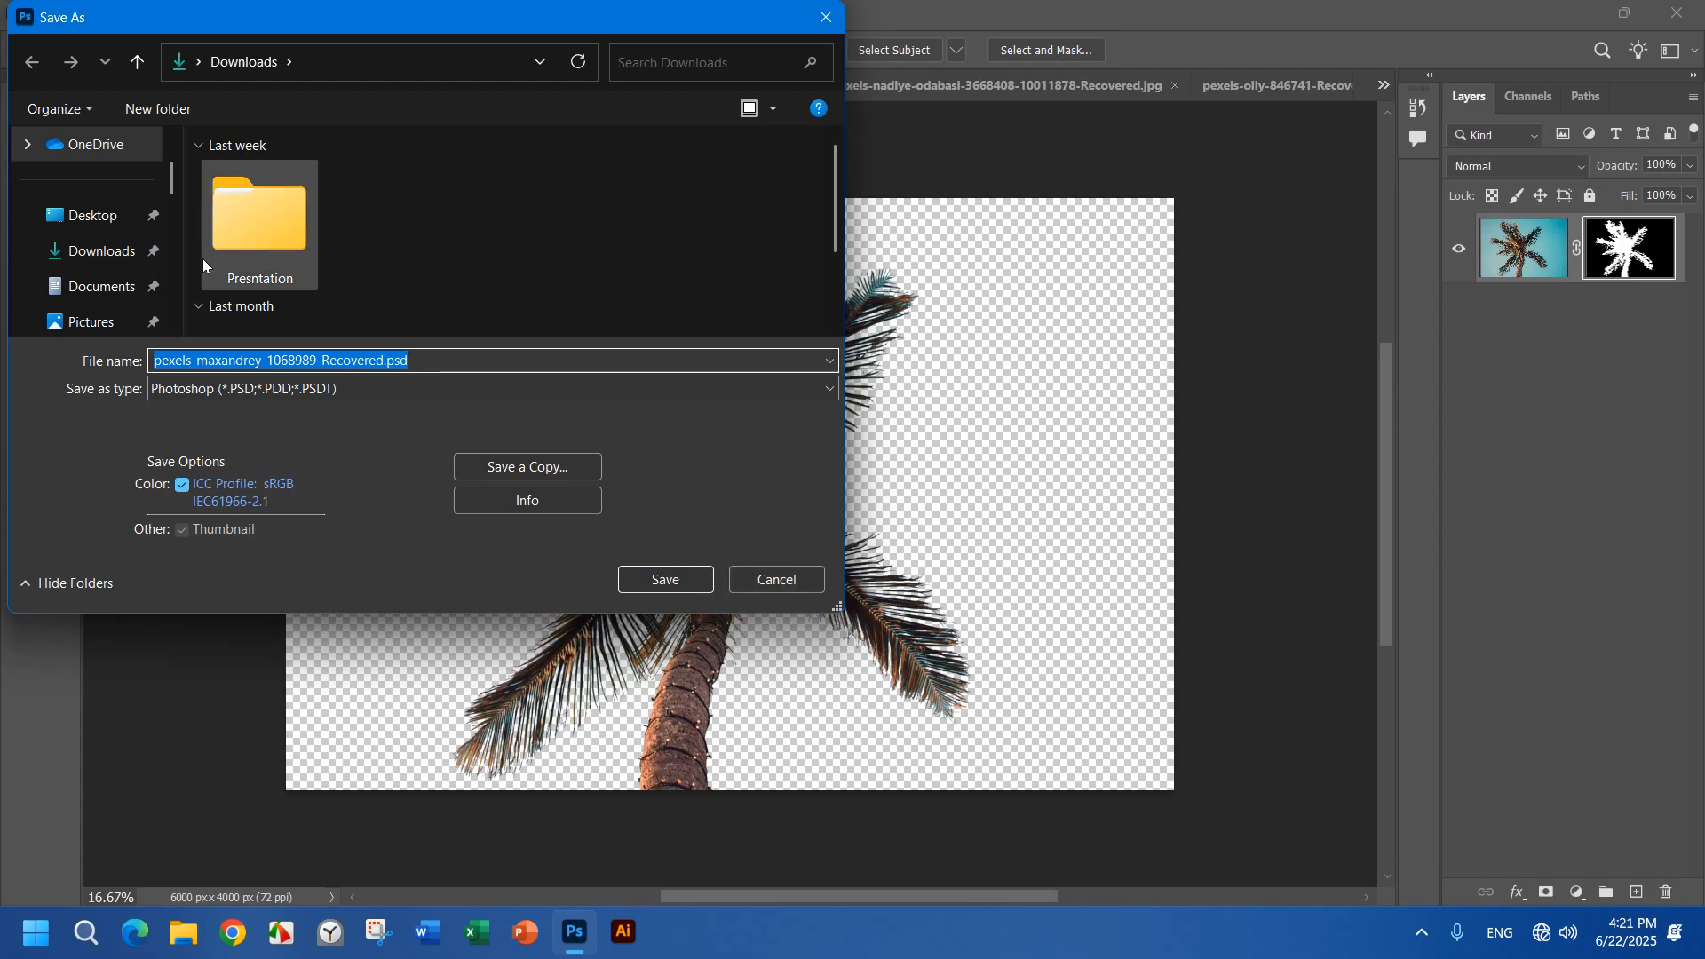
pyautogui.scroll(-5, 96, 232)
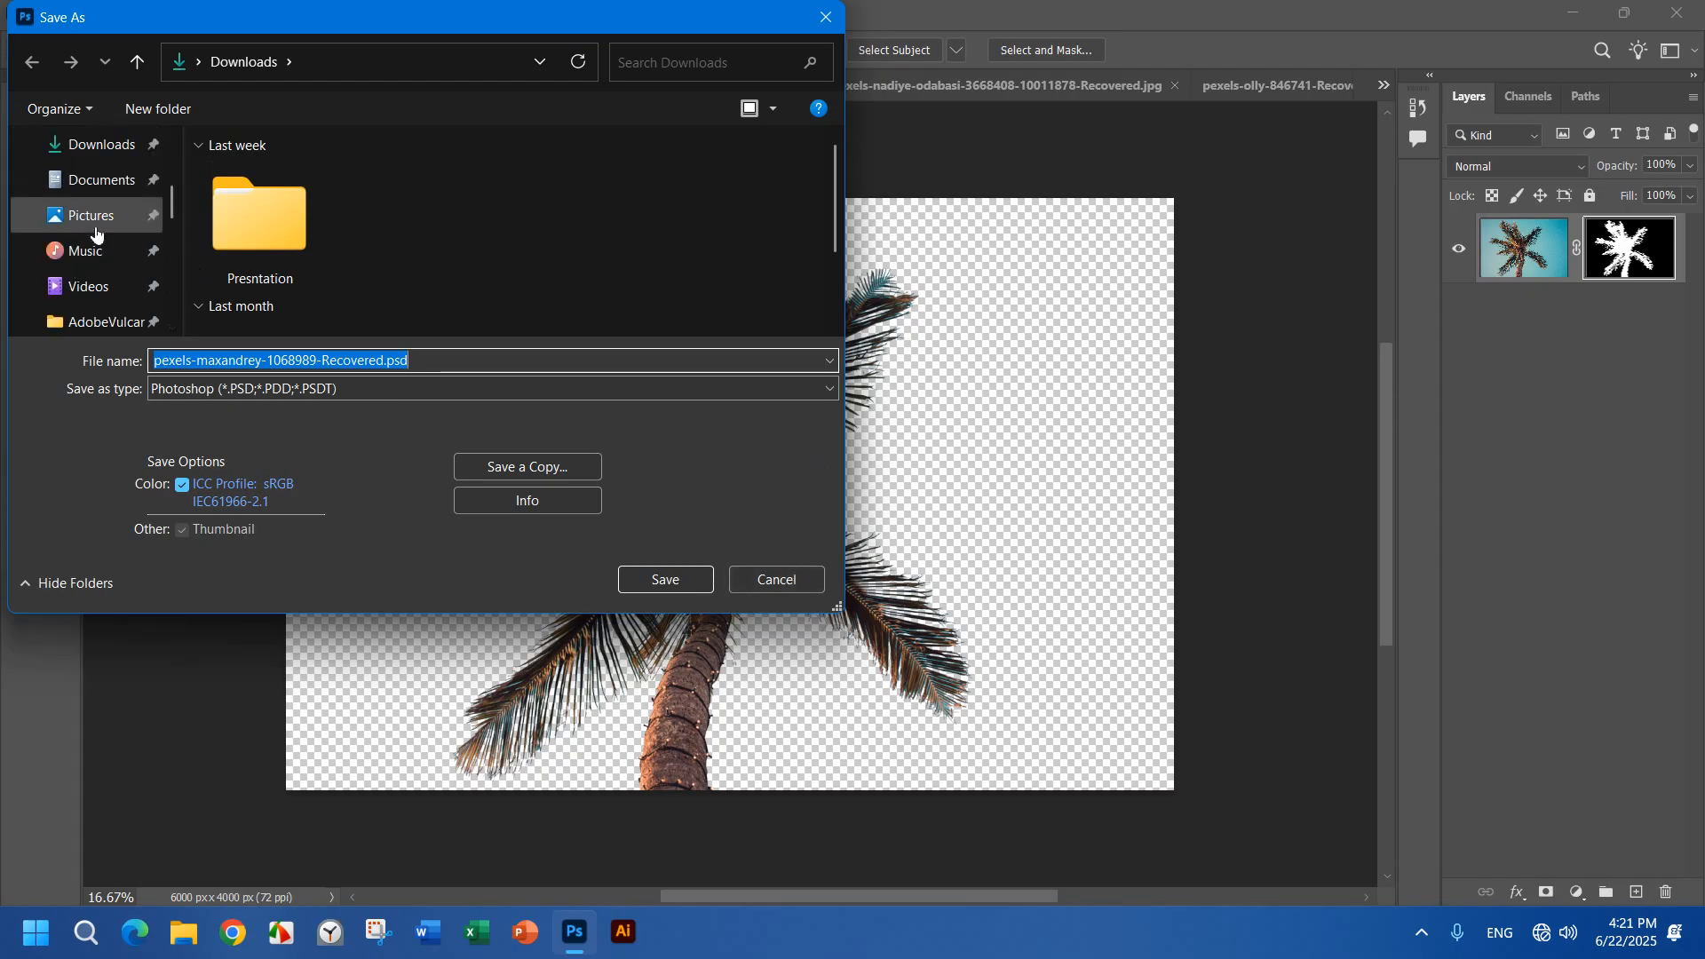
pyautogui.scroll(6, 100, 247)
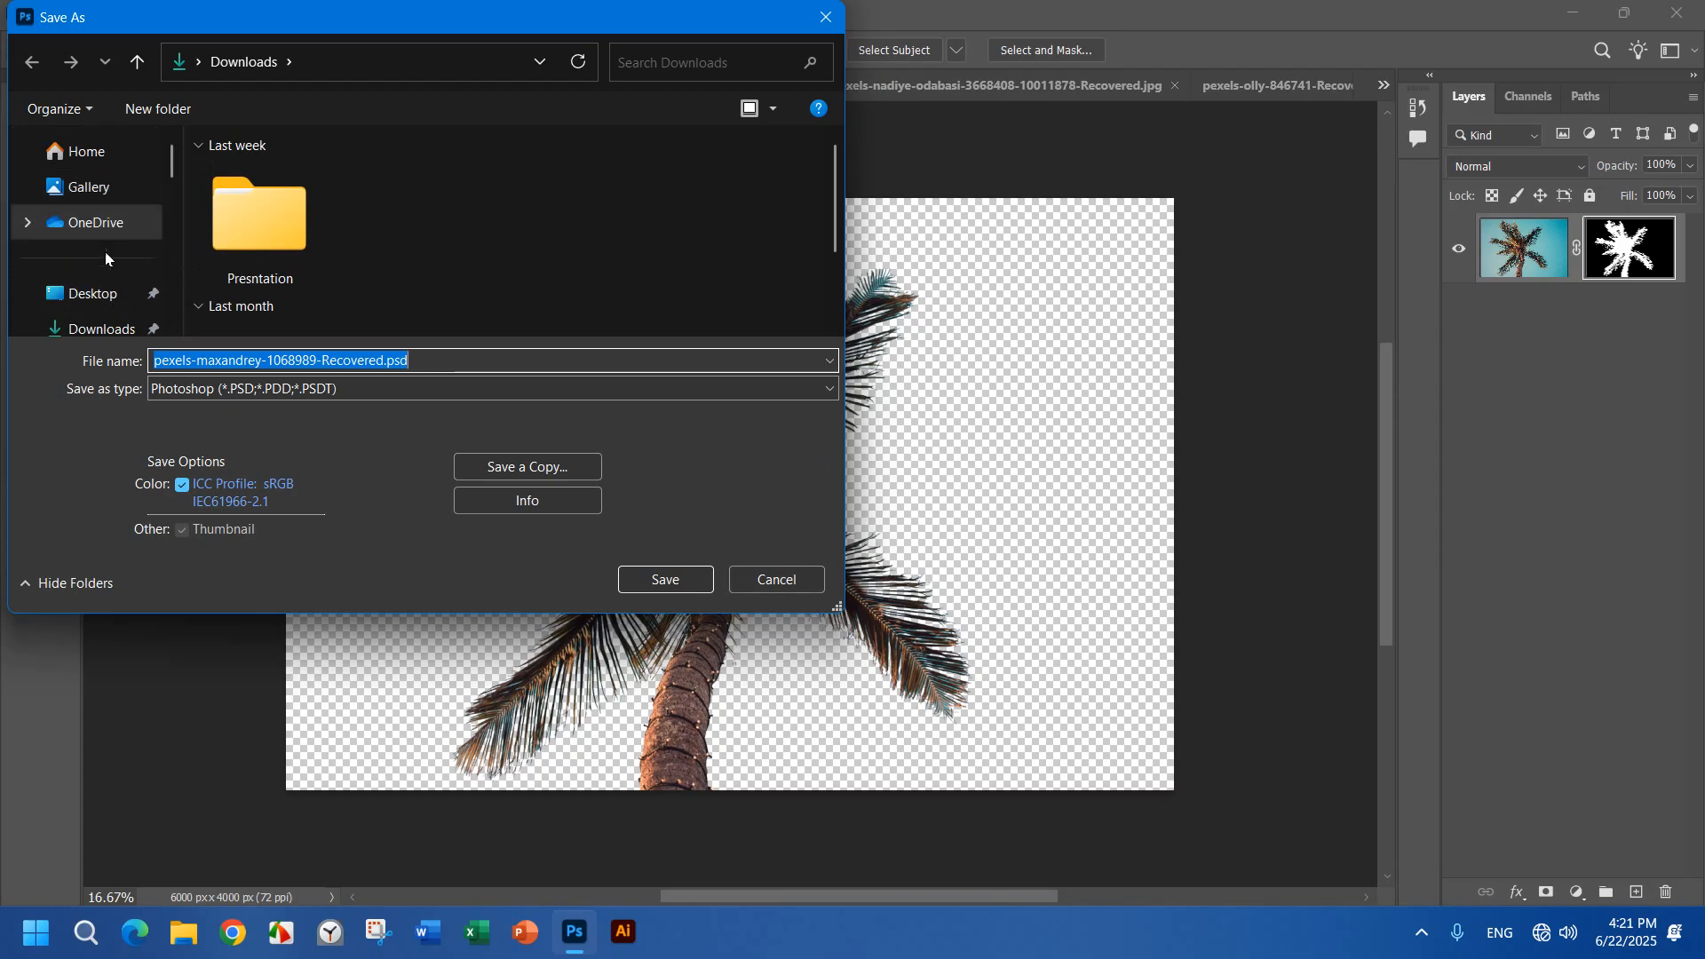
pyautogui.scroll(-8, 89, 304)
pyautogui.scroll(2, 106, 178)
pyautogui.click(113, 282)
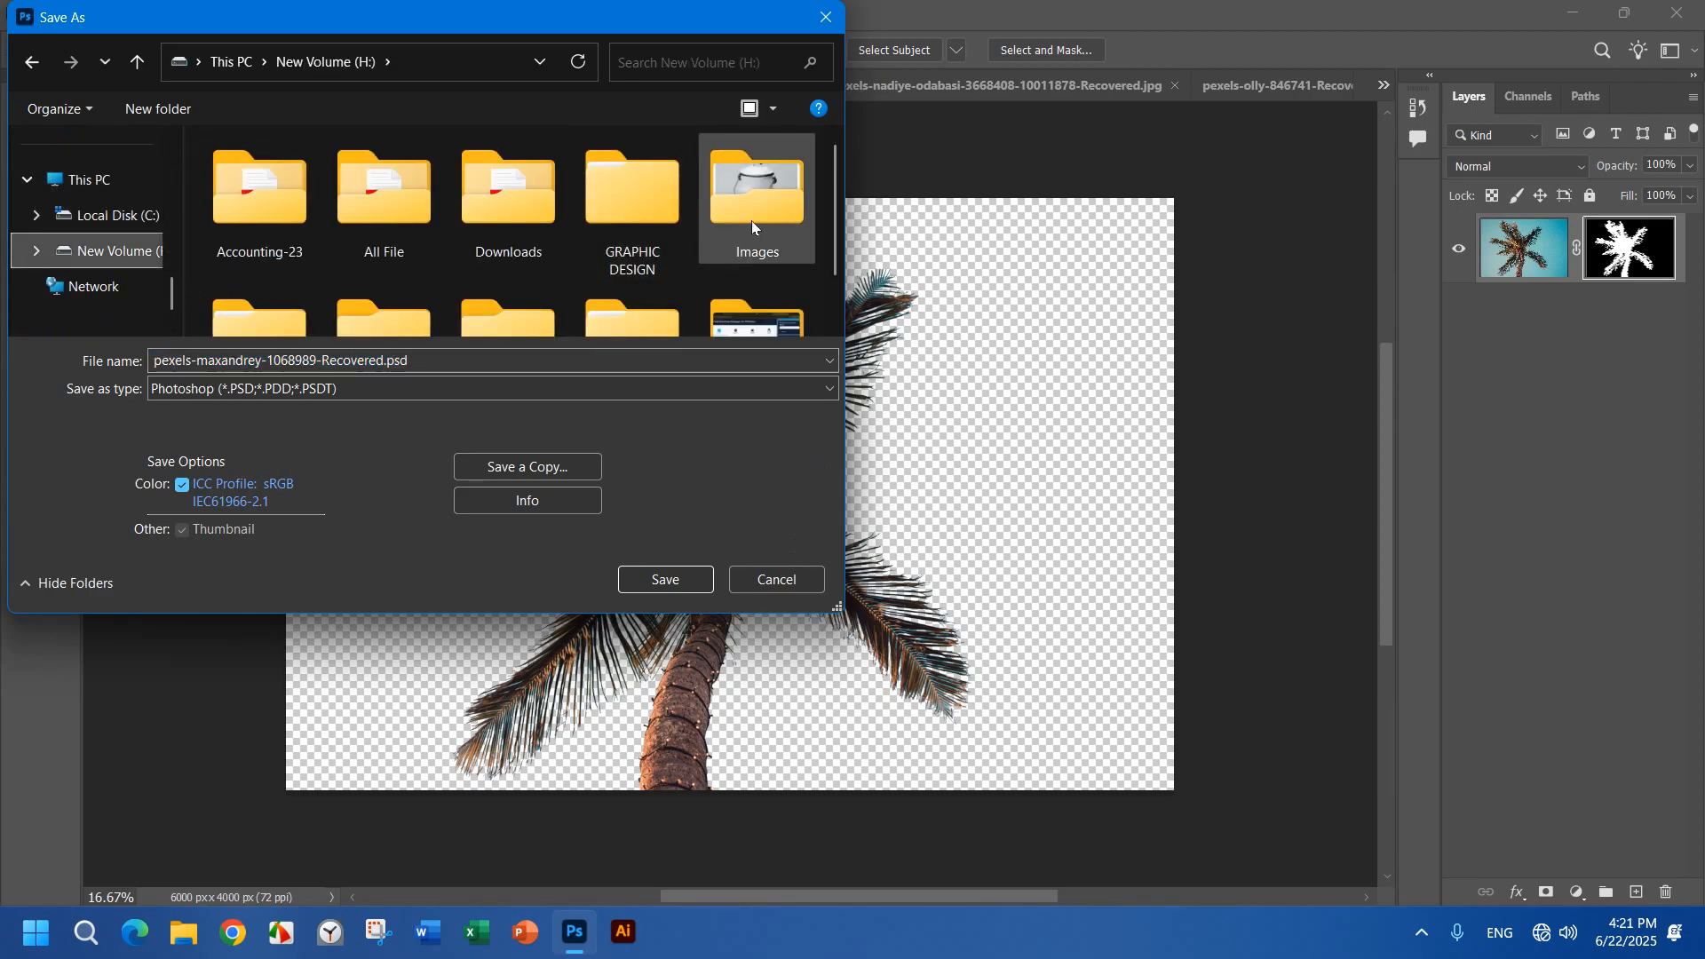
pyautogui.doubleClick(683, 222)
pyautogui.doubleClick(304, 176)
pyautogui.click(305, 177)
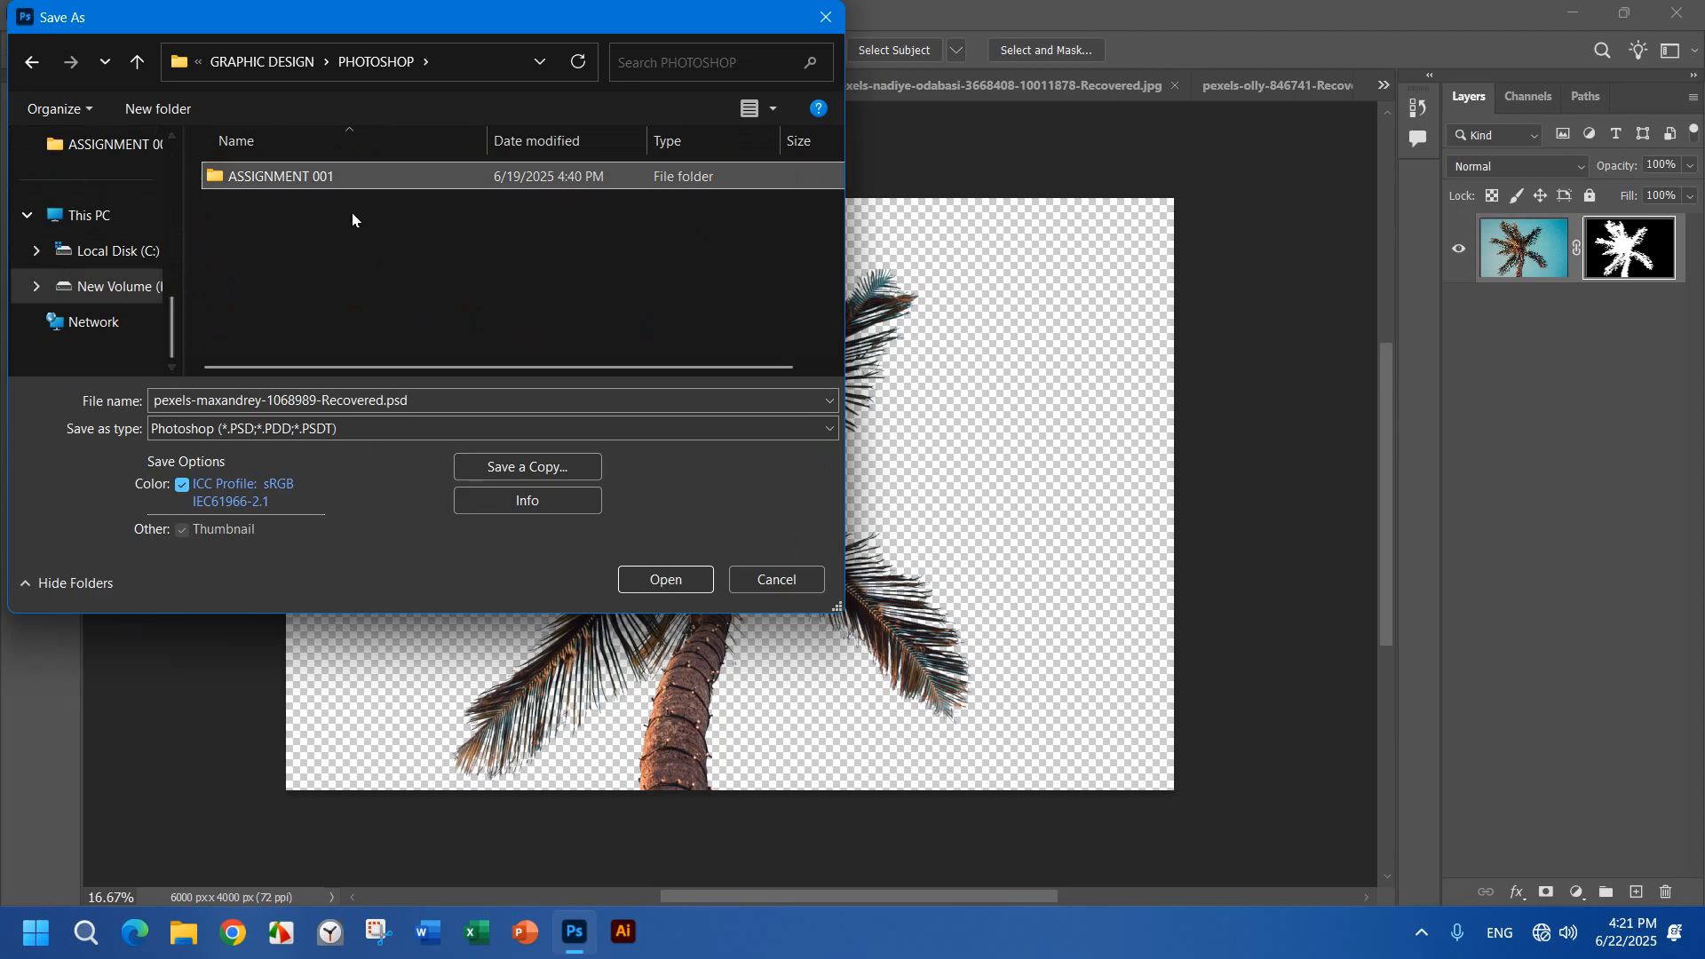
# Step: Create a folder named ASSIGNMENT 003 and save the PSD in it with Maximize Compatibility on
pyautogui.click(340, 179)
pyautogui.hotkey('ctrl', 'c')
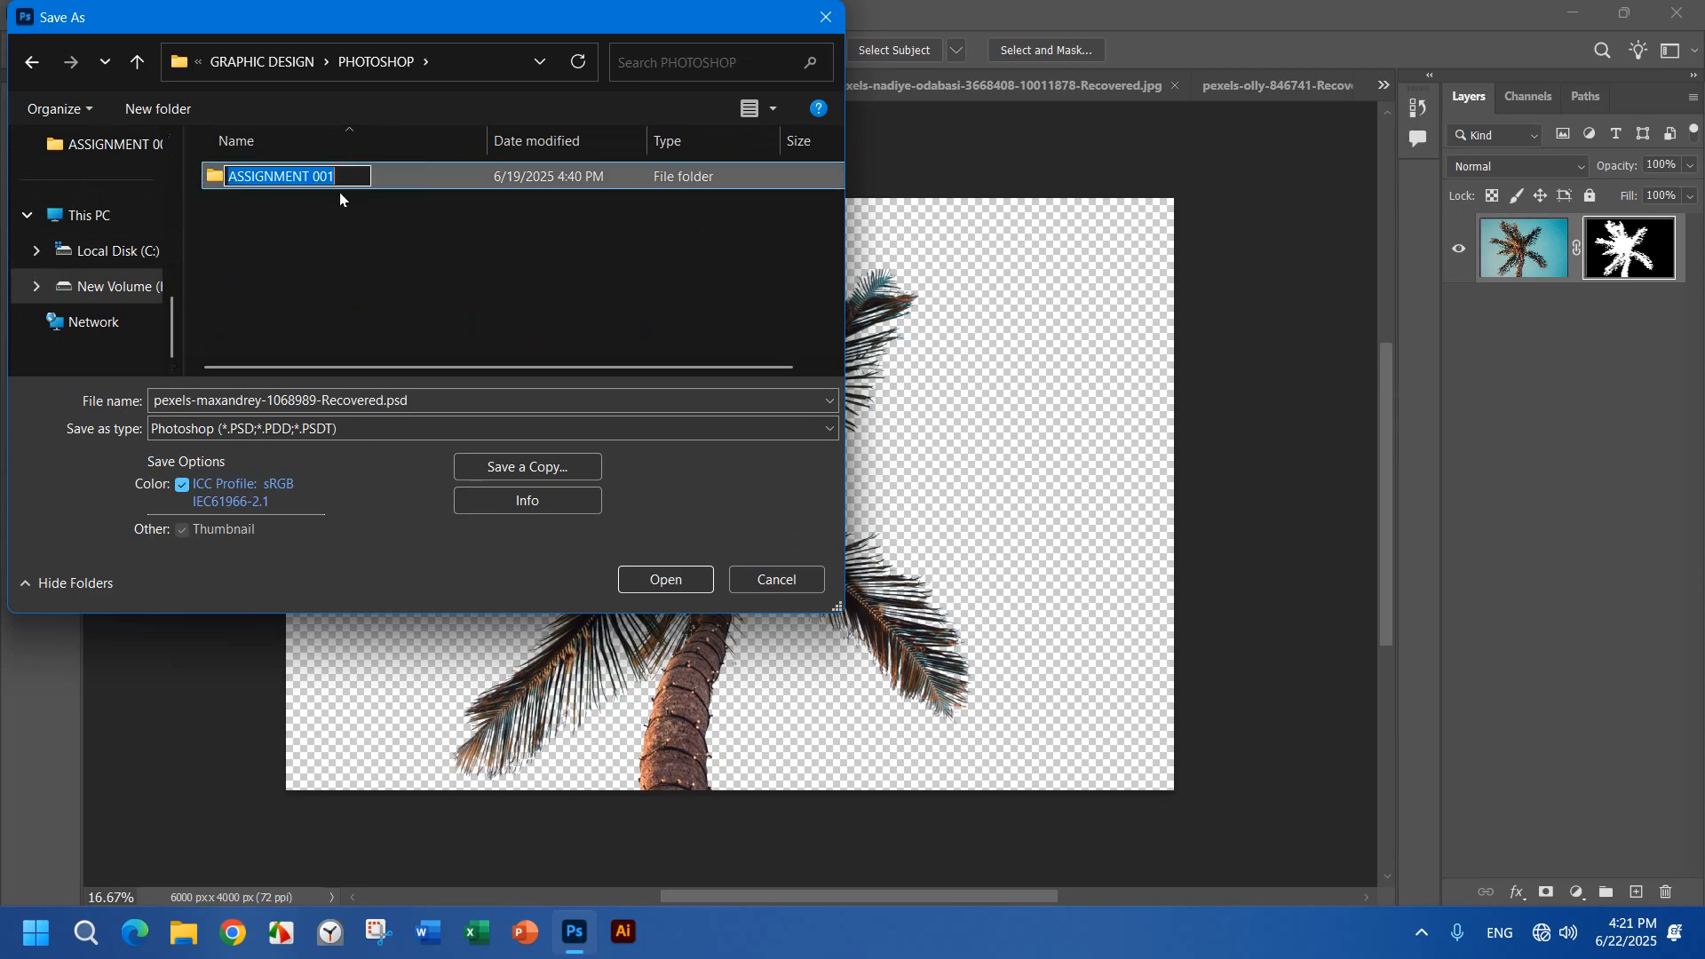
pyautogui.click(348, 258)
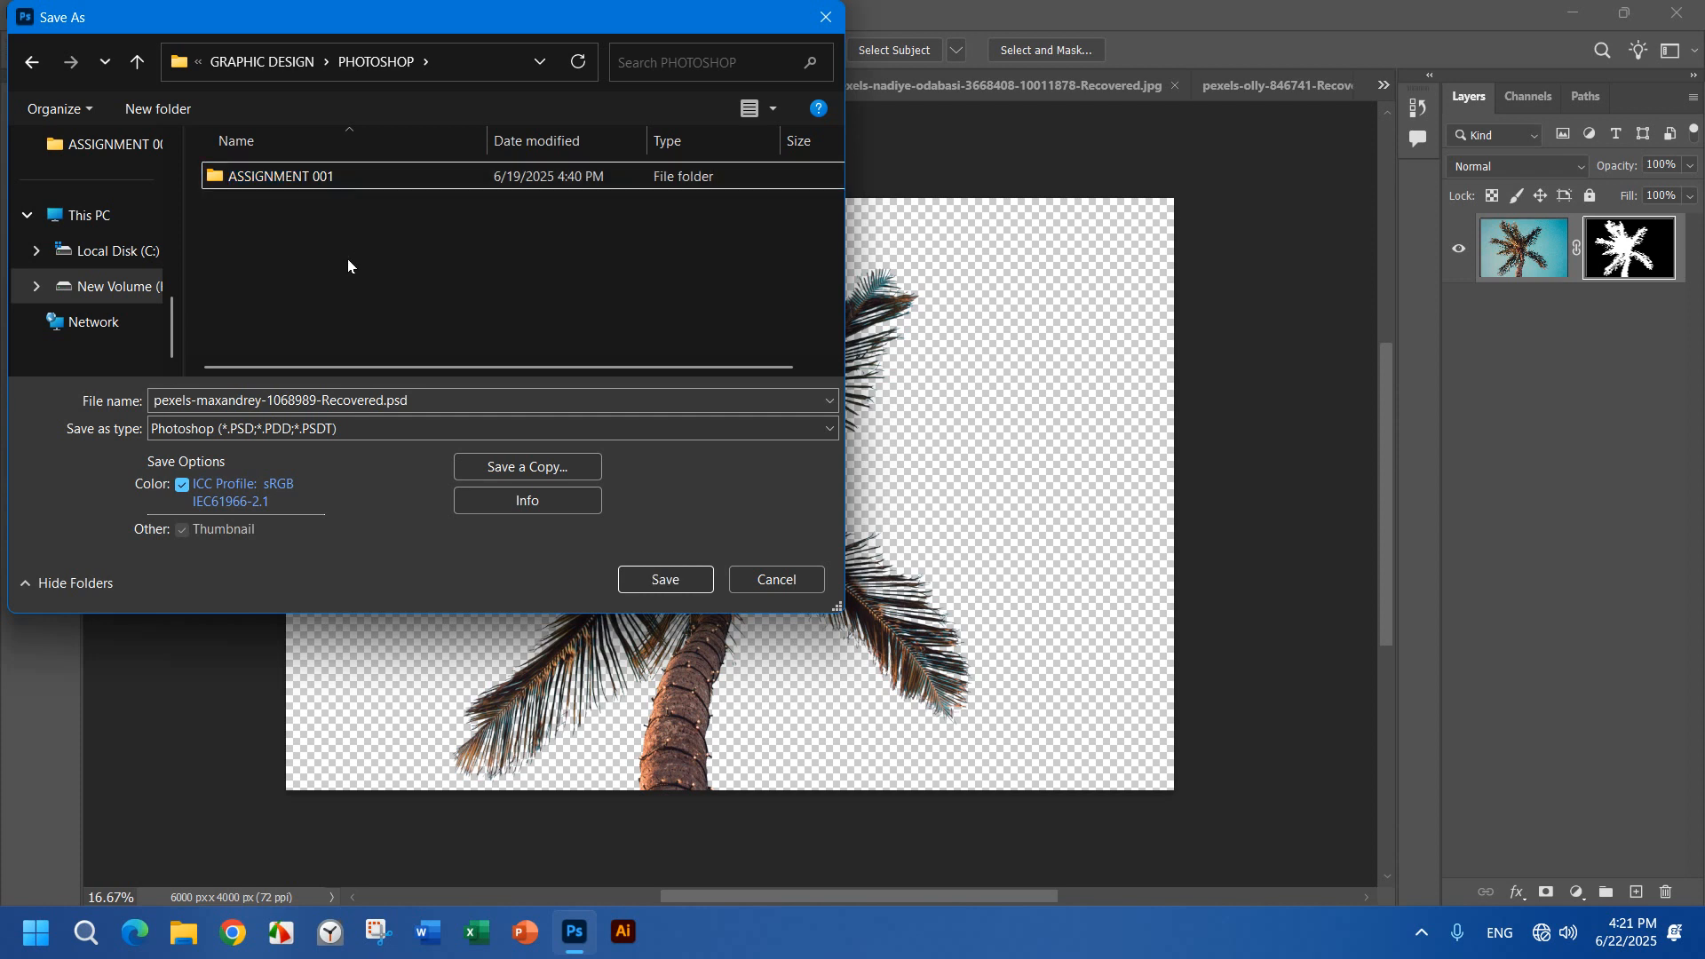
pyautogui.click(158, 108)
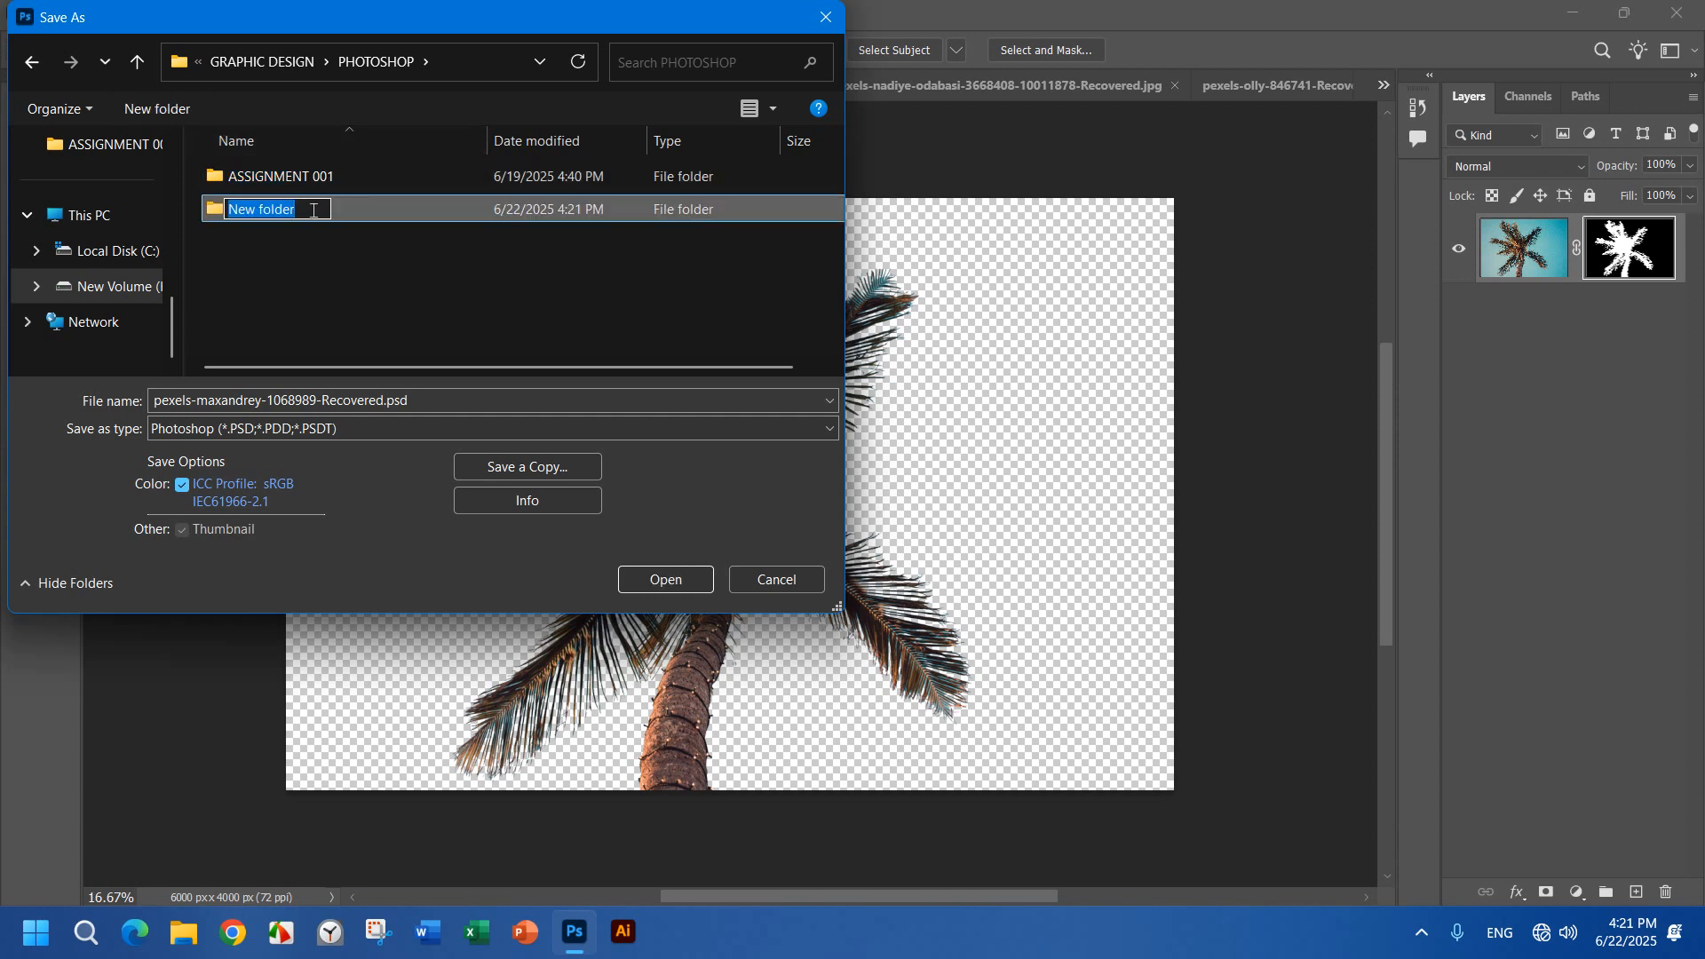
pyautogui.hotkey('ctrl', 'v')
pyautogui.press('BackSpace')
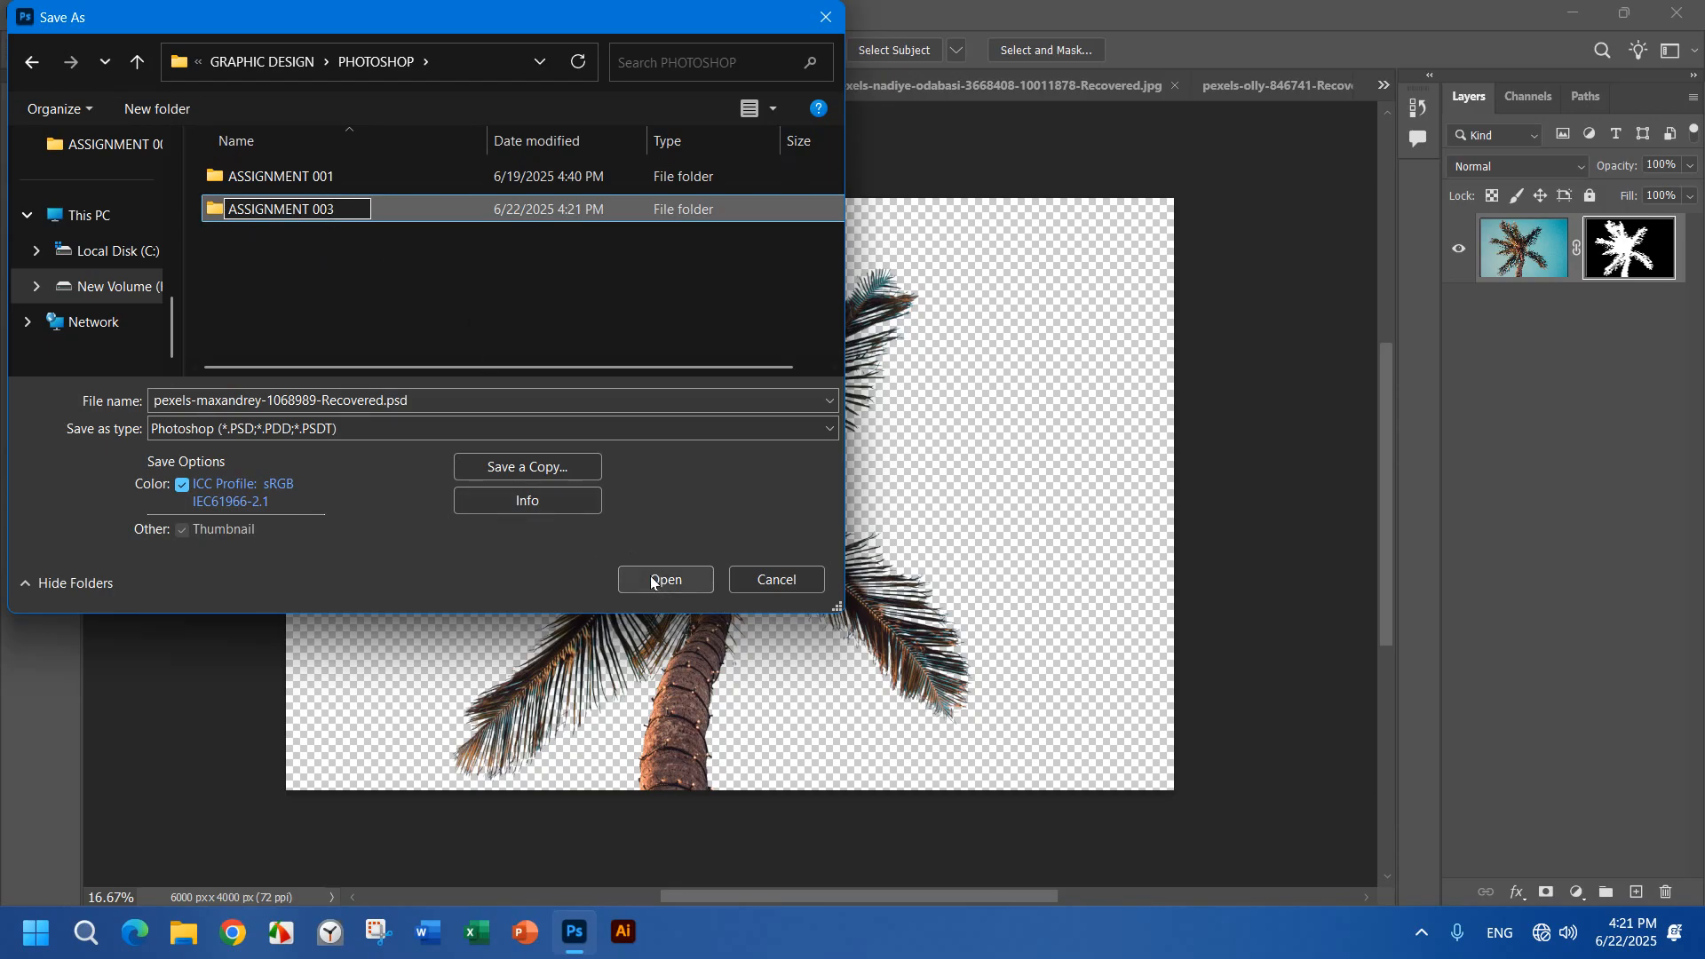
pyautogui.click(526, 216)
pyautogui.doubleClick(525, 215)
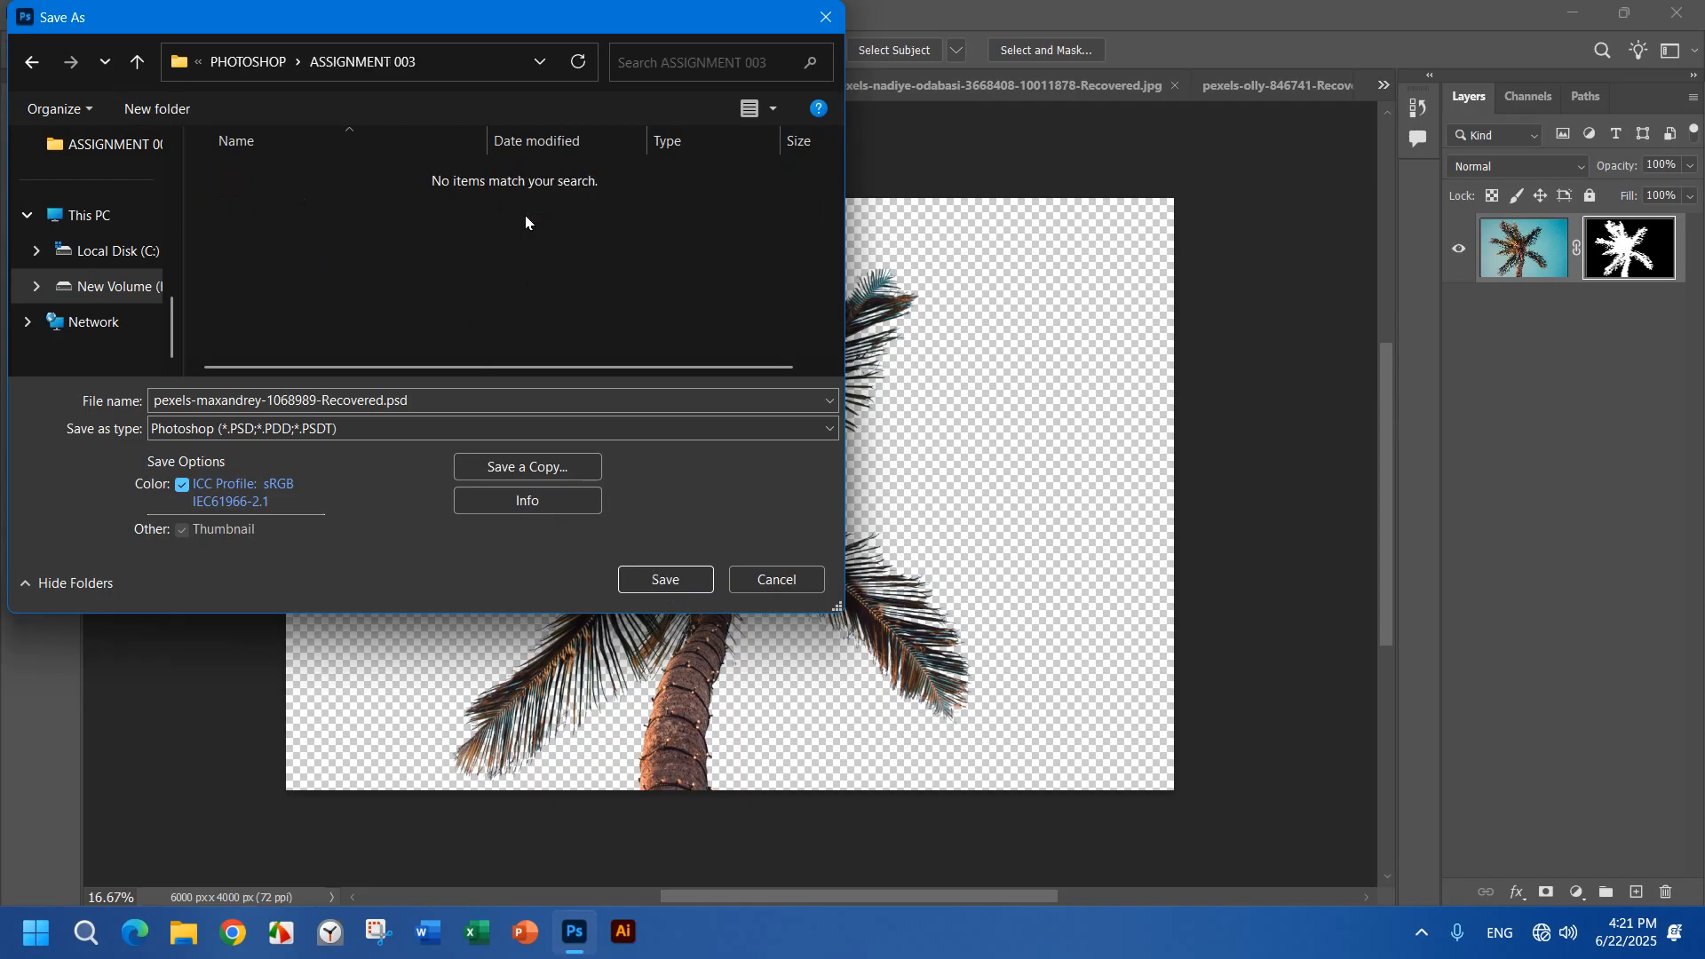
pyautogui.click(666, 579)
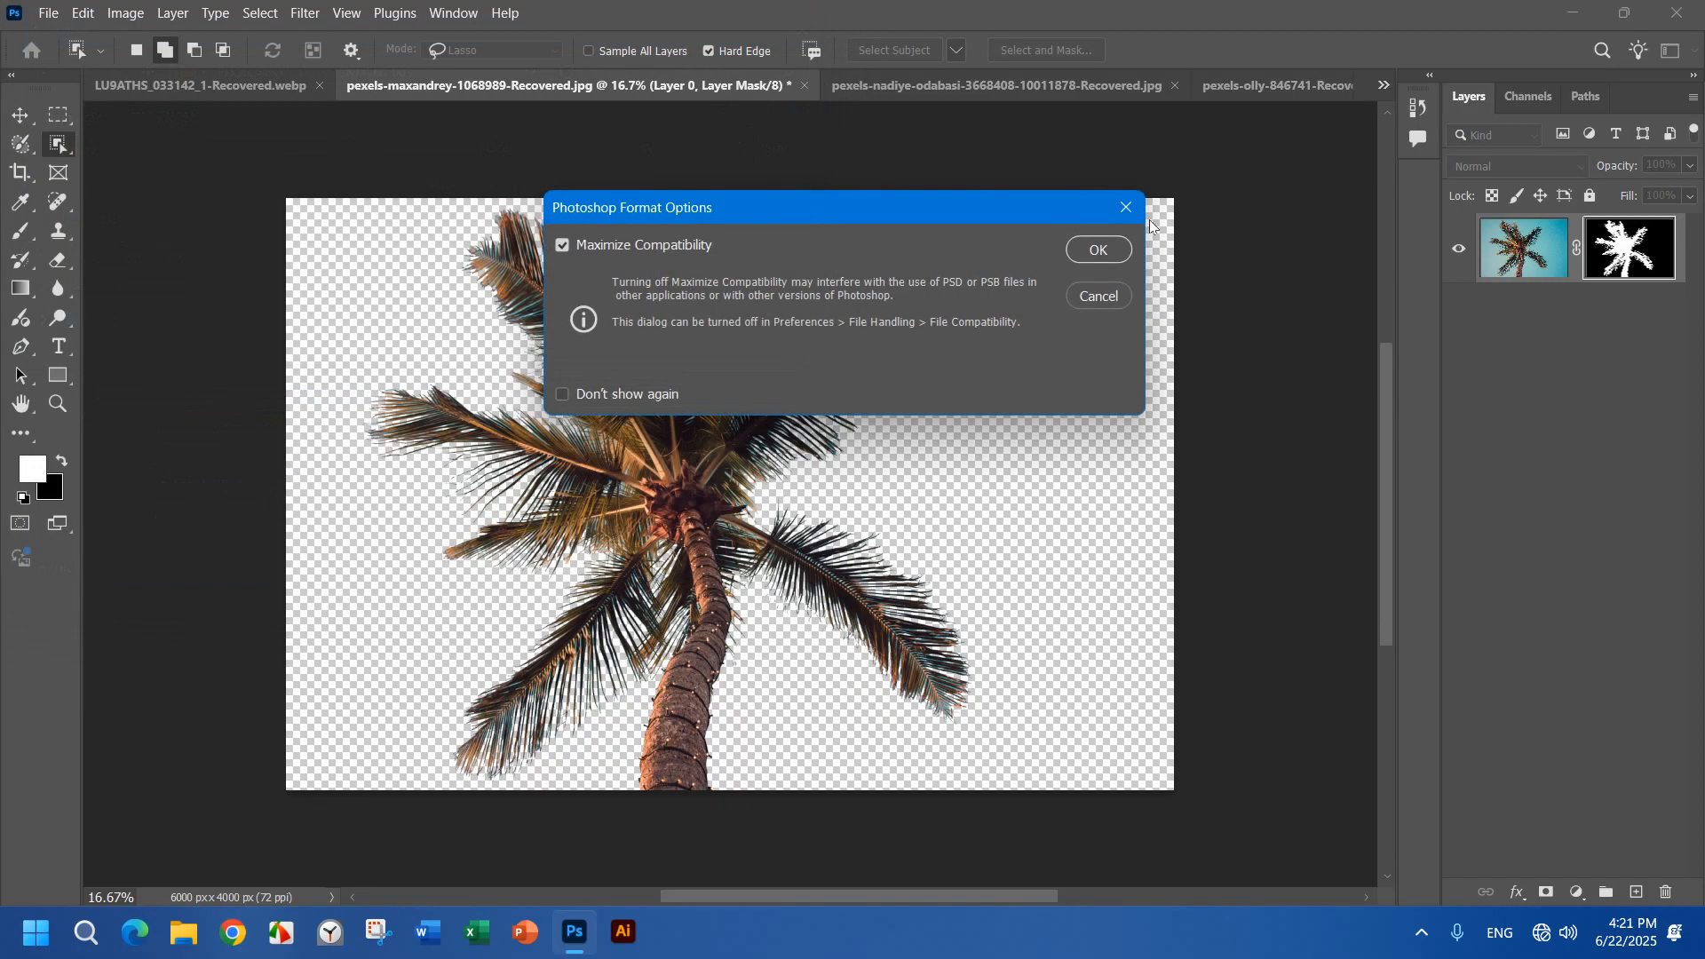
pyautogui.click(1099, 249)
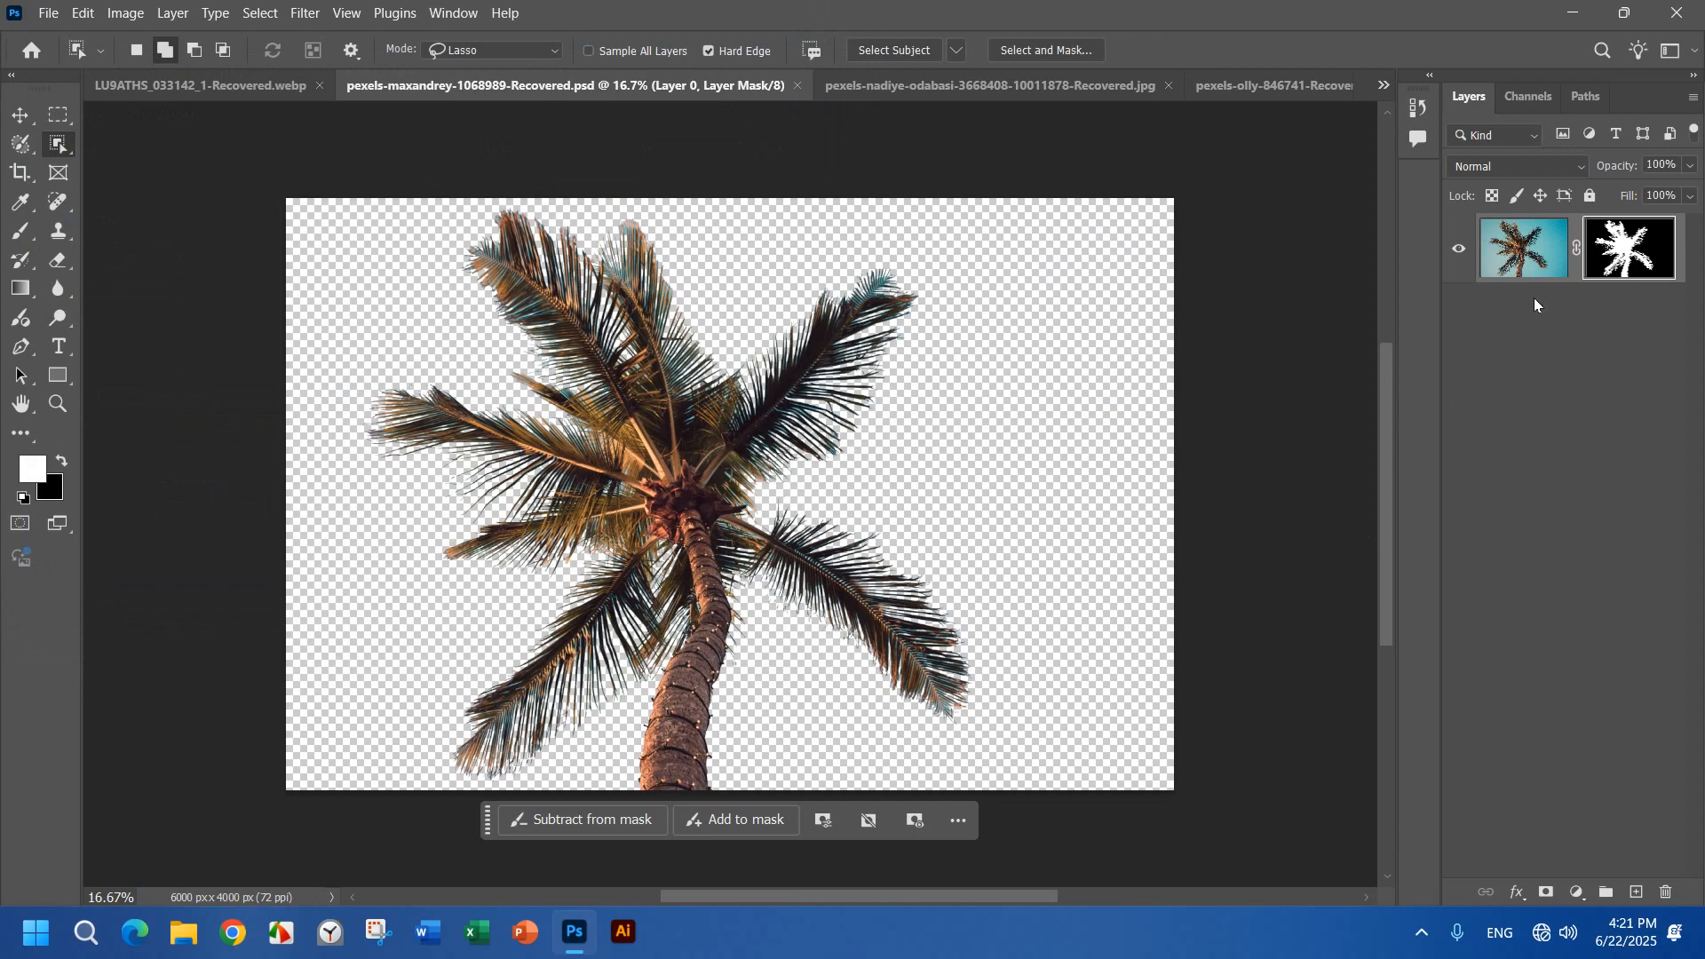
# Step: Add a black Solid Color fill layer beneath the palm layer and save the document
pyautogui.click(1524, 249)
pyautogui.click(1577, 892)
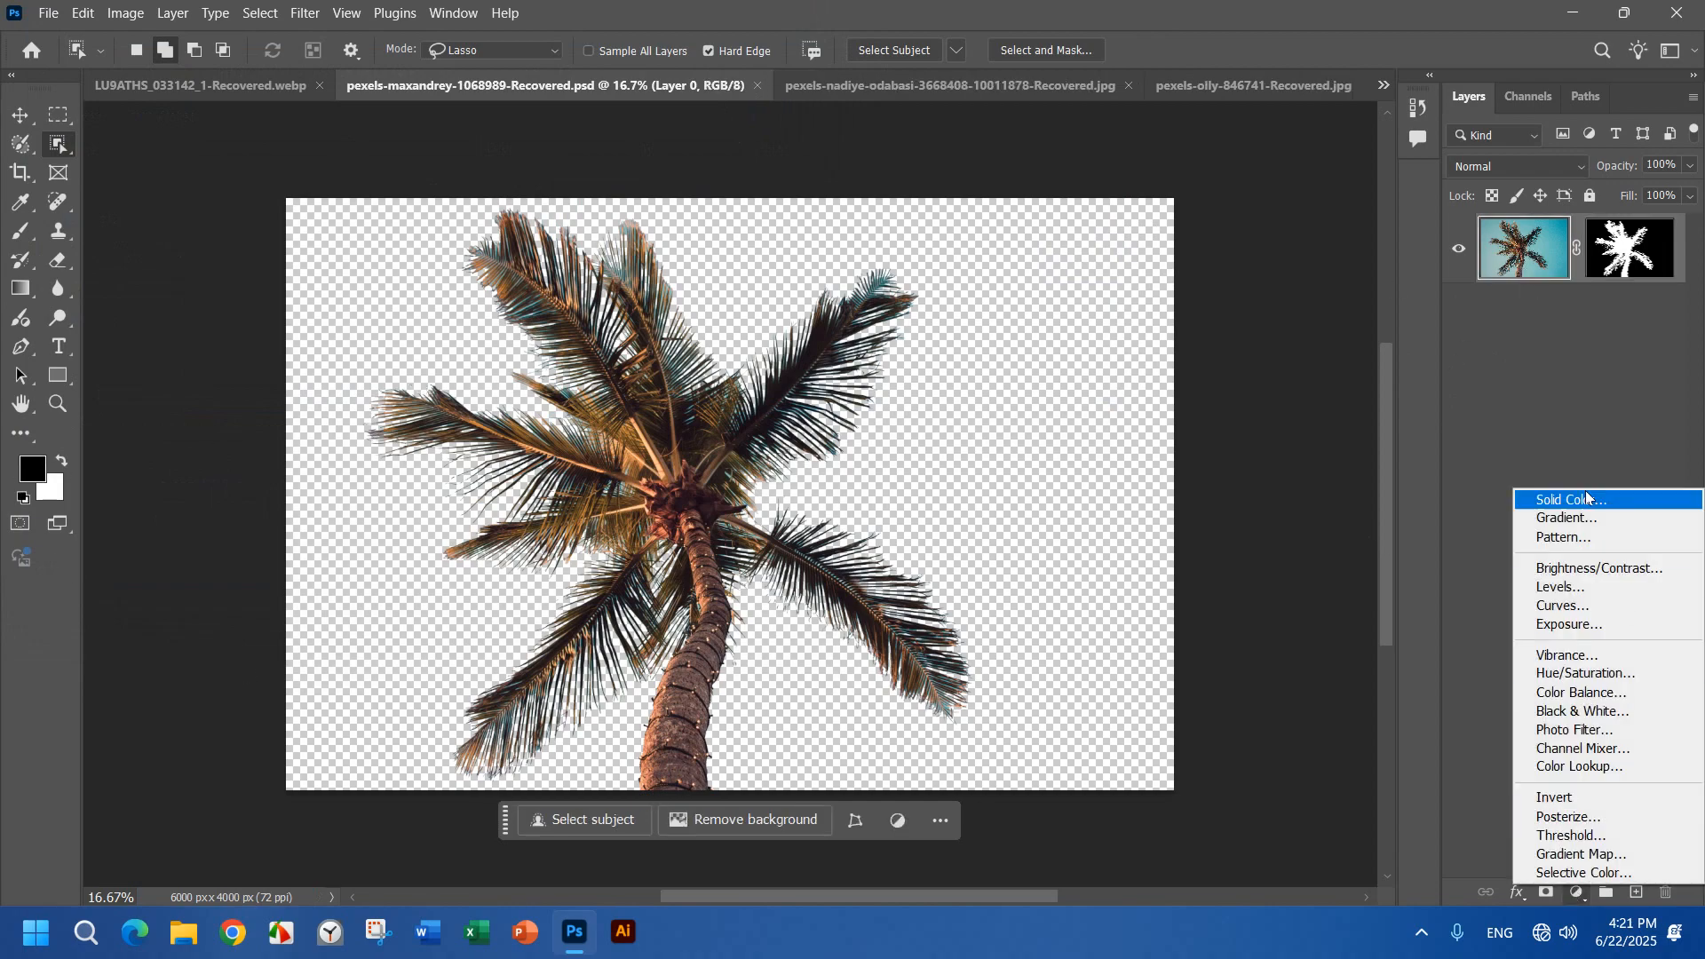
pyautogui.click(1588, 498)
pyautogui.click(1586, 388)
pyautogui.moveTo(1529, 263); pyautogui.dragTo(1572, 419)
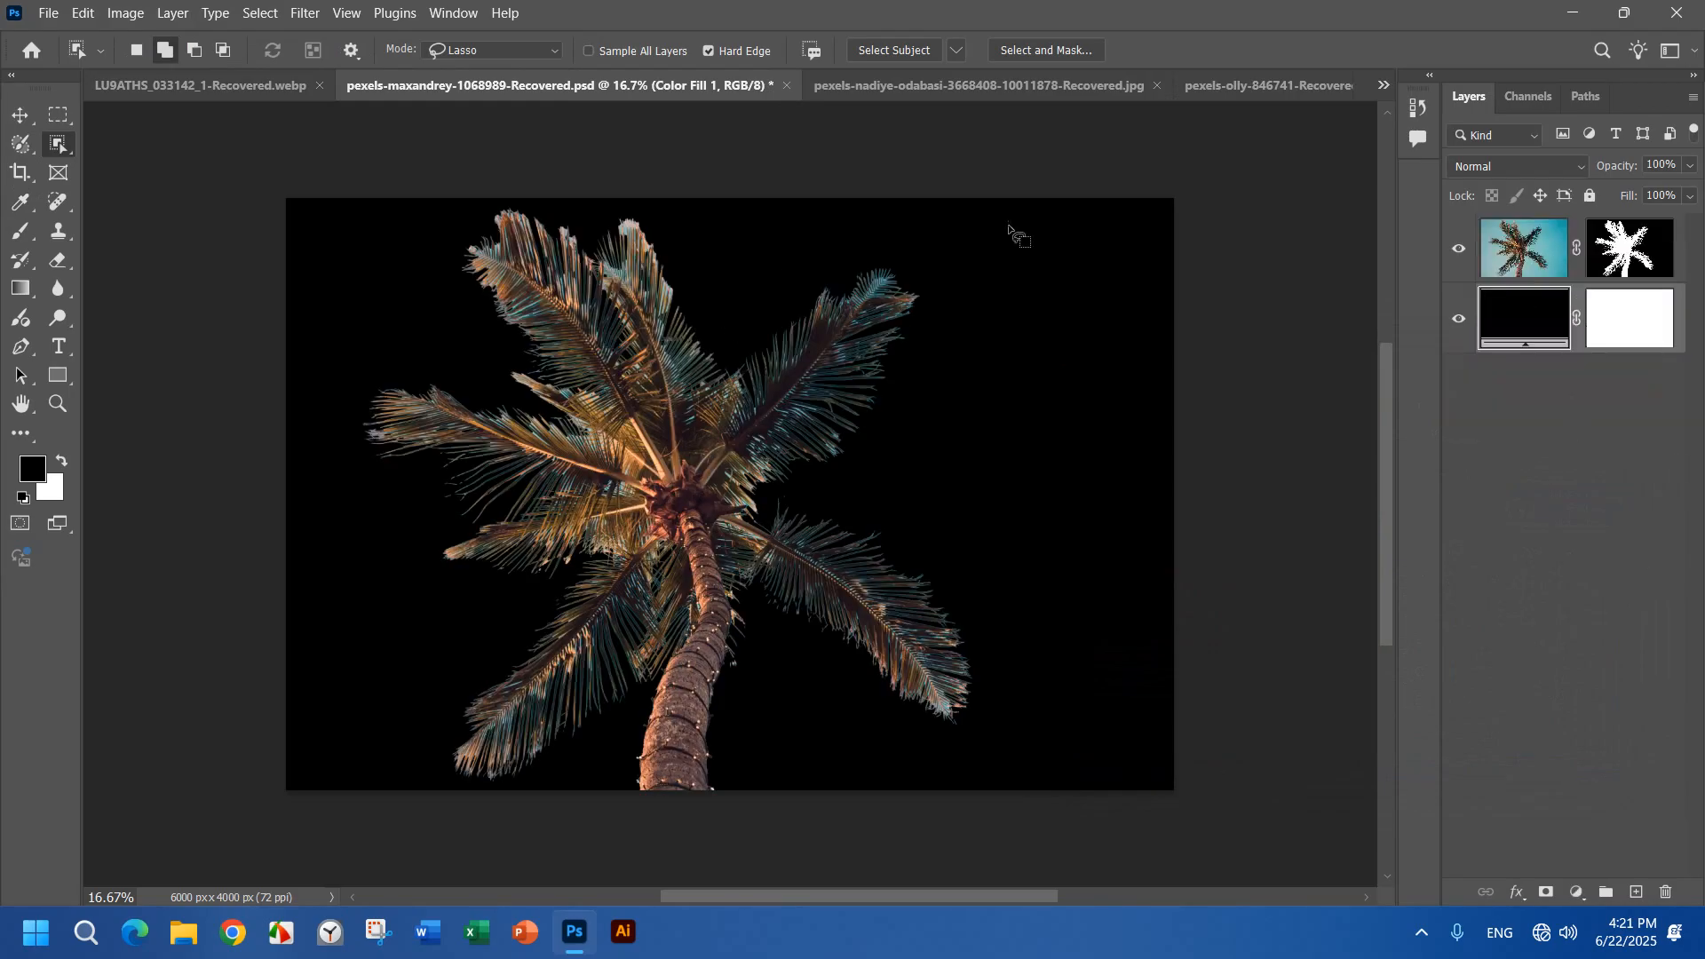
pyautogui.click(1652, 247)
pyautogui.click(1545, 422)
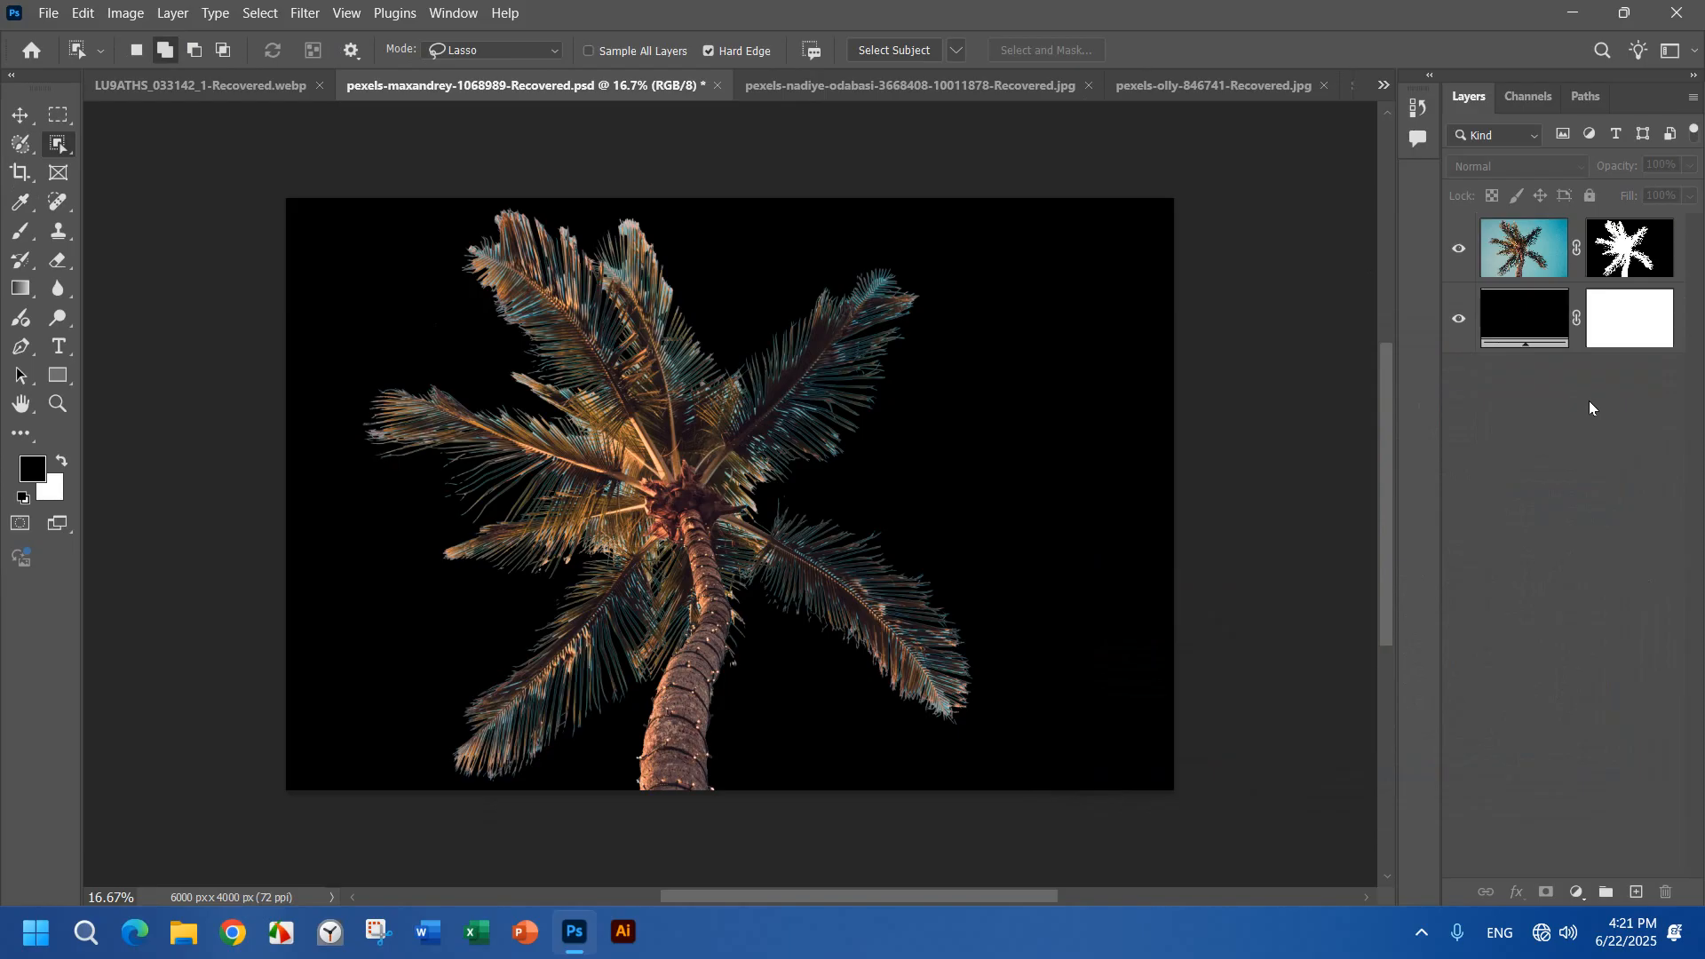
pyautogui.hotkey('ctrl', 's')
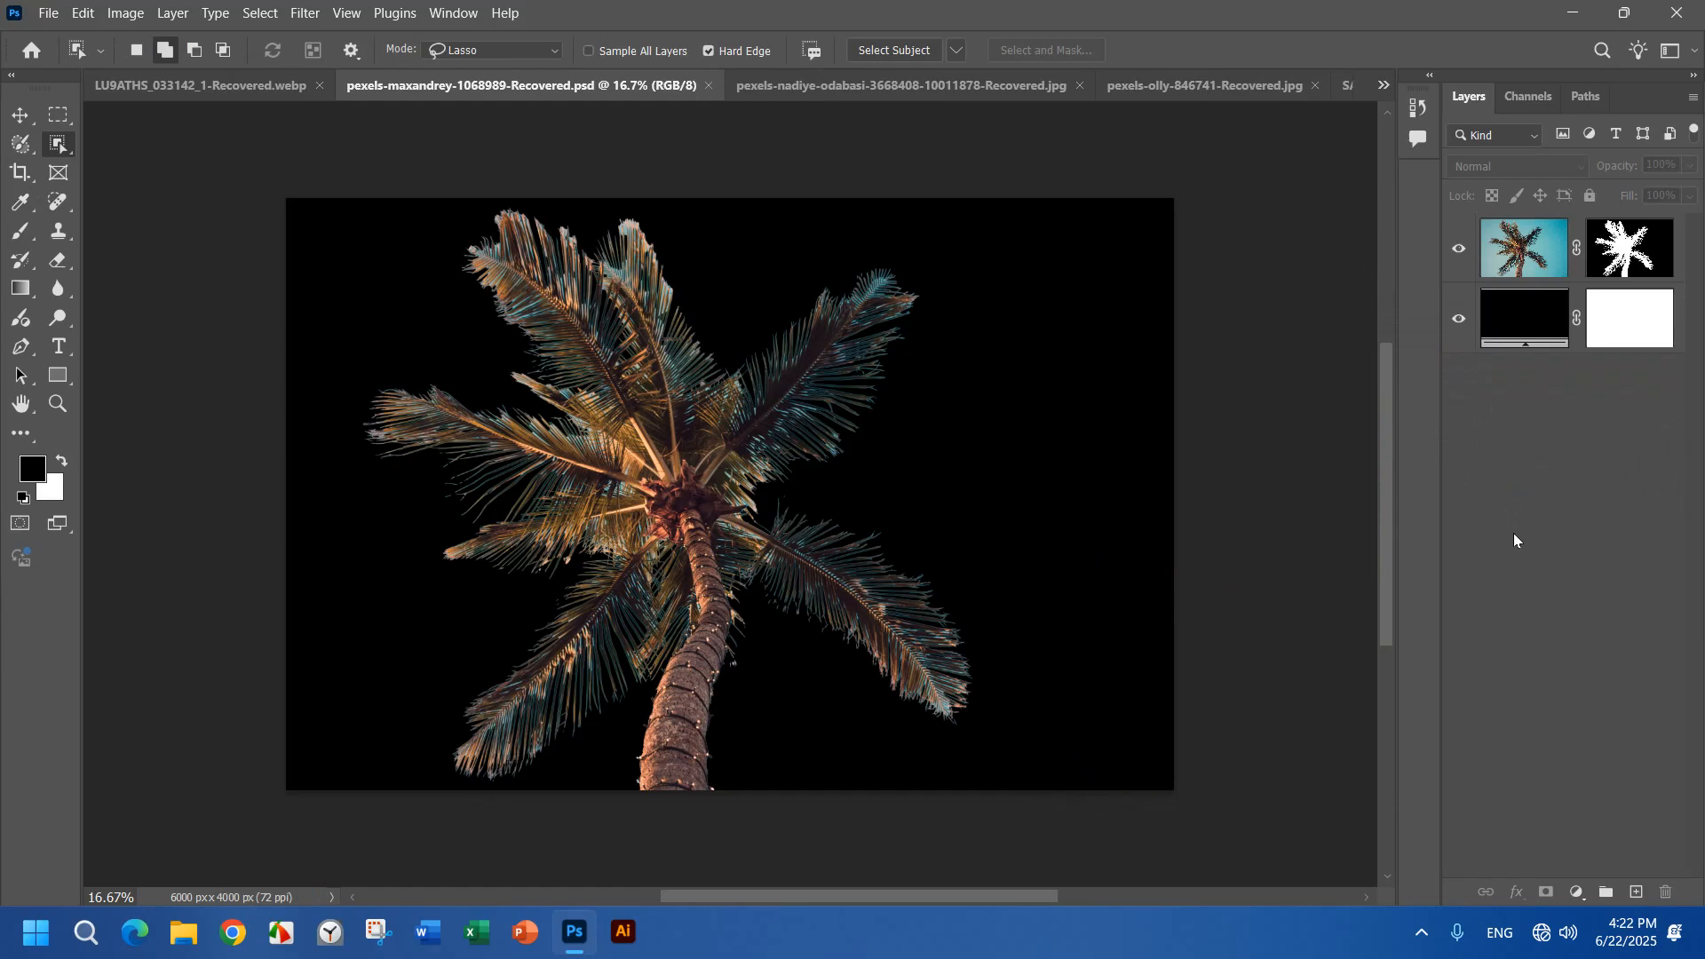
# Step: Open the palm layer's mask in Select and Mask and set the view mode to On Layers
pyautogui.click(1601, 257)
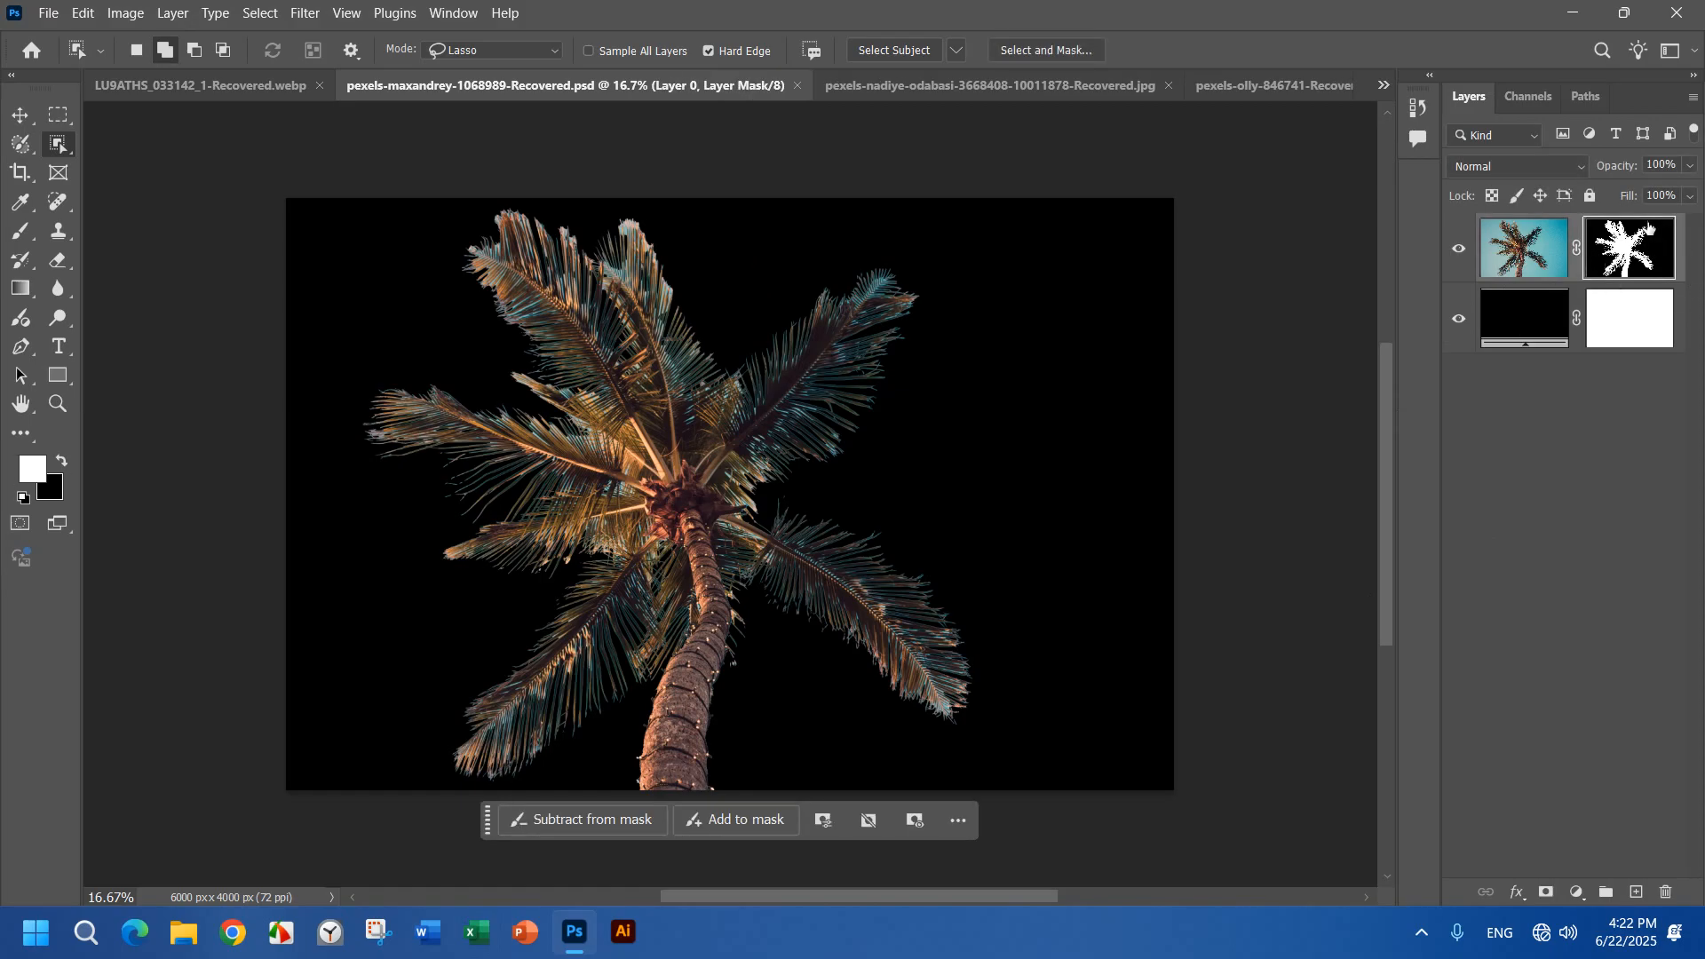
pyautogui.click(1043, 52)
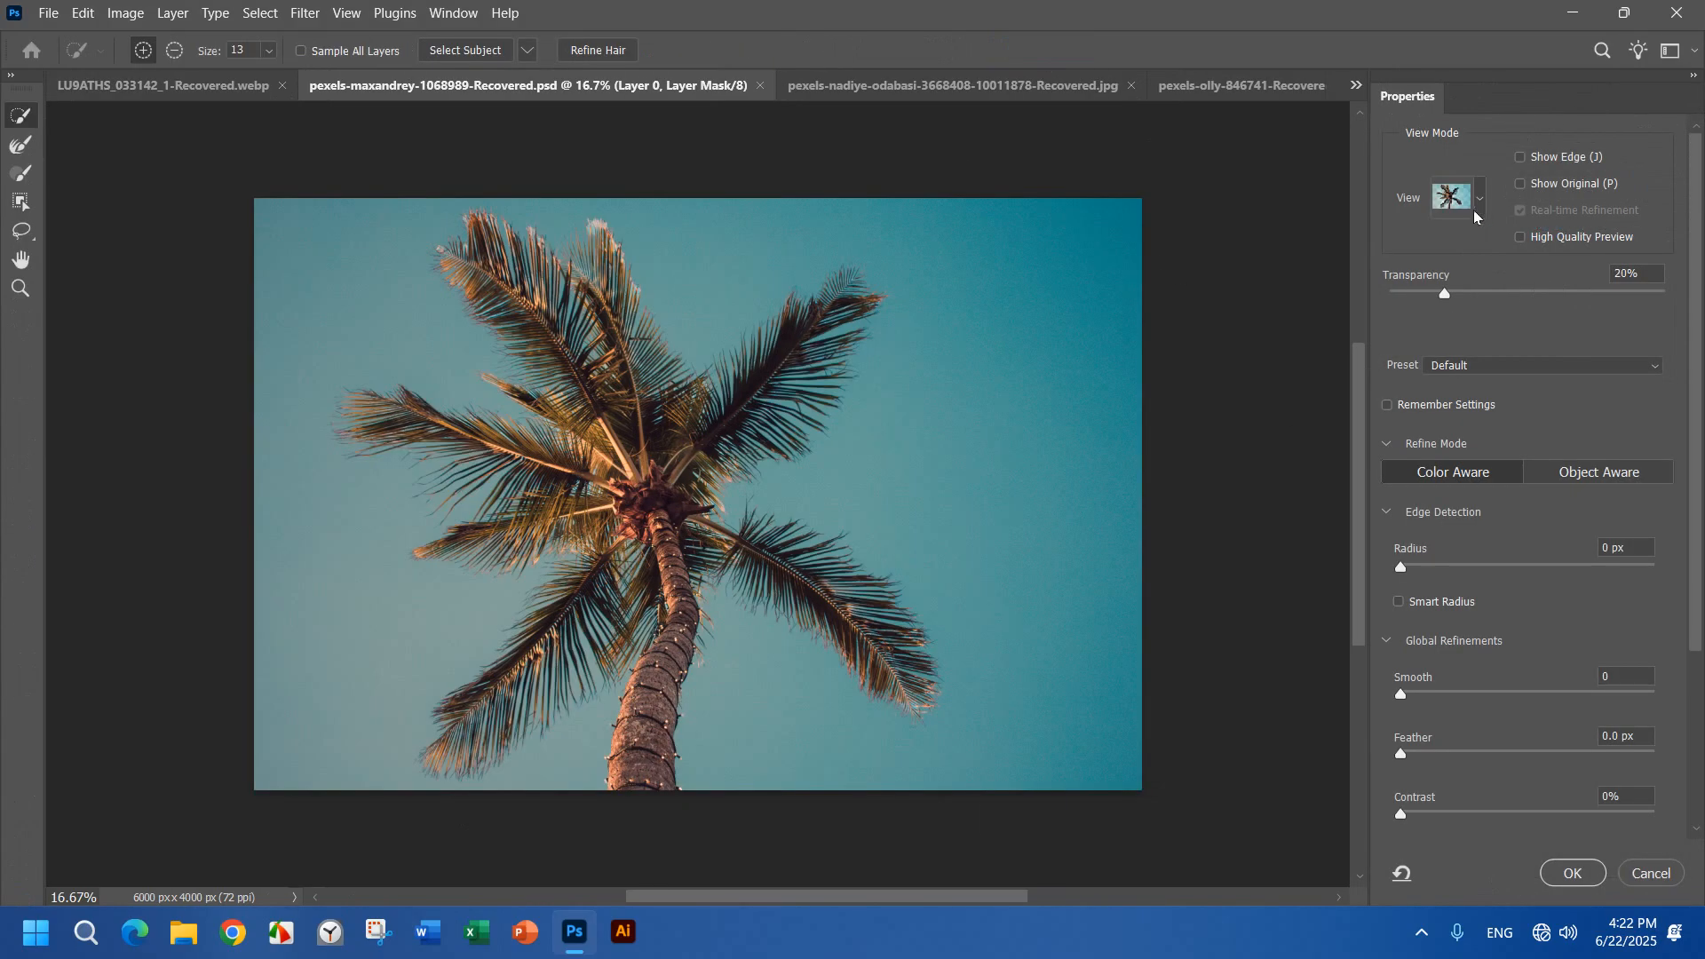
pyautogui.click(1477, 214)
pyautogui.click(1403, 518)
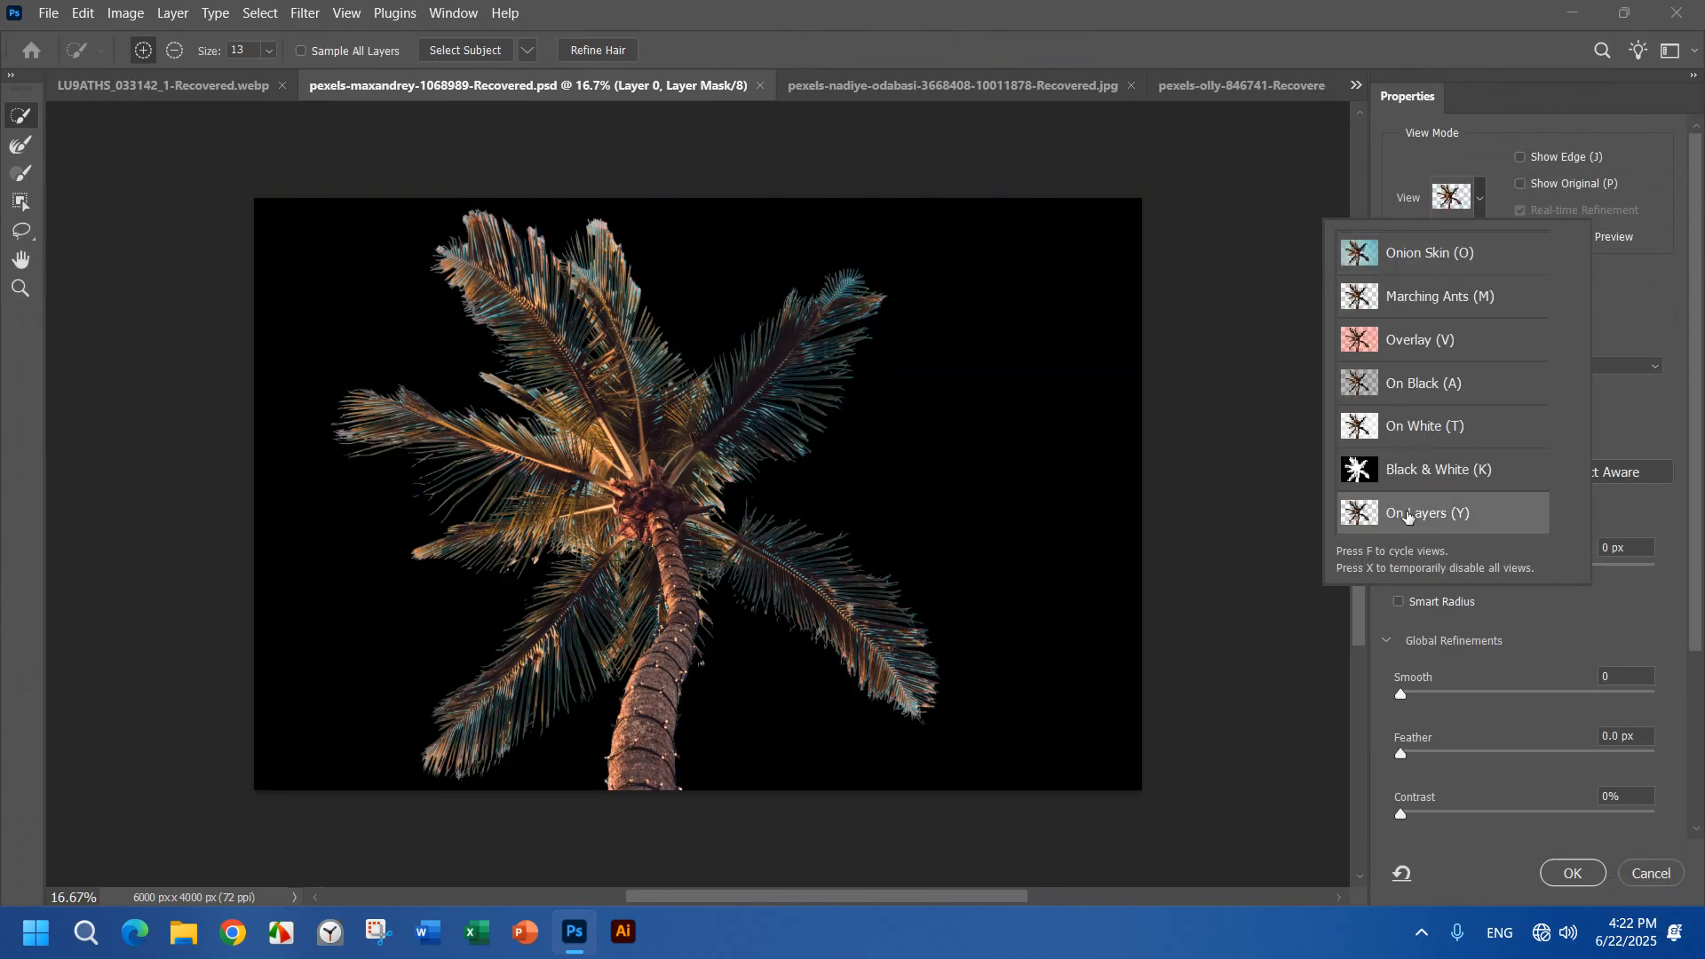
# Step: Apply Refine Hair to the palm tree mask
pyautogui.scroll(4, 543, 264)
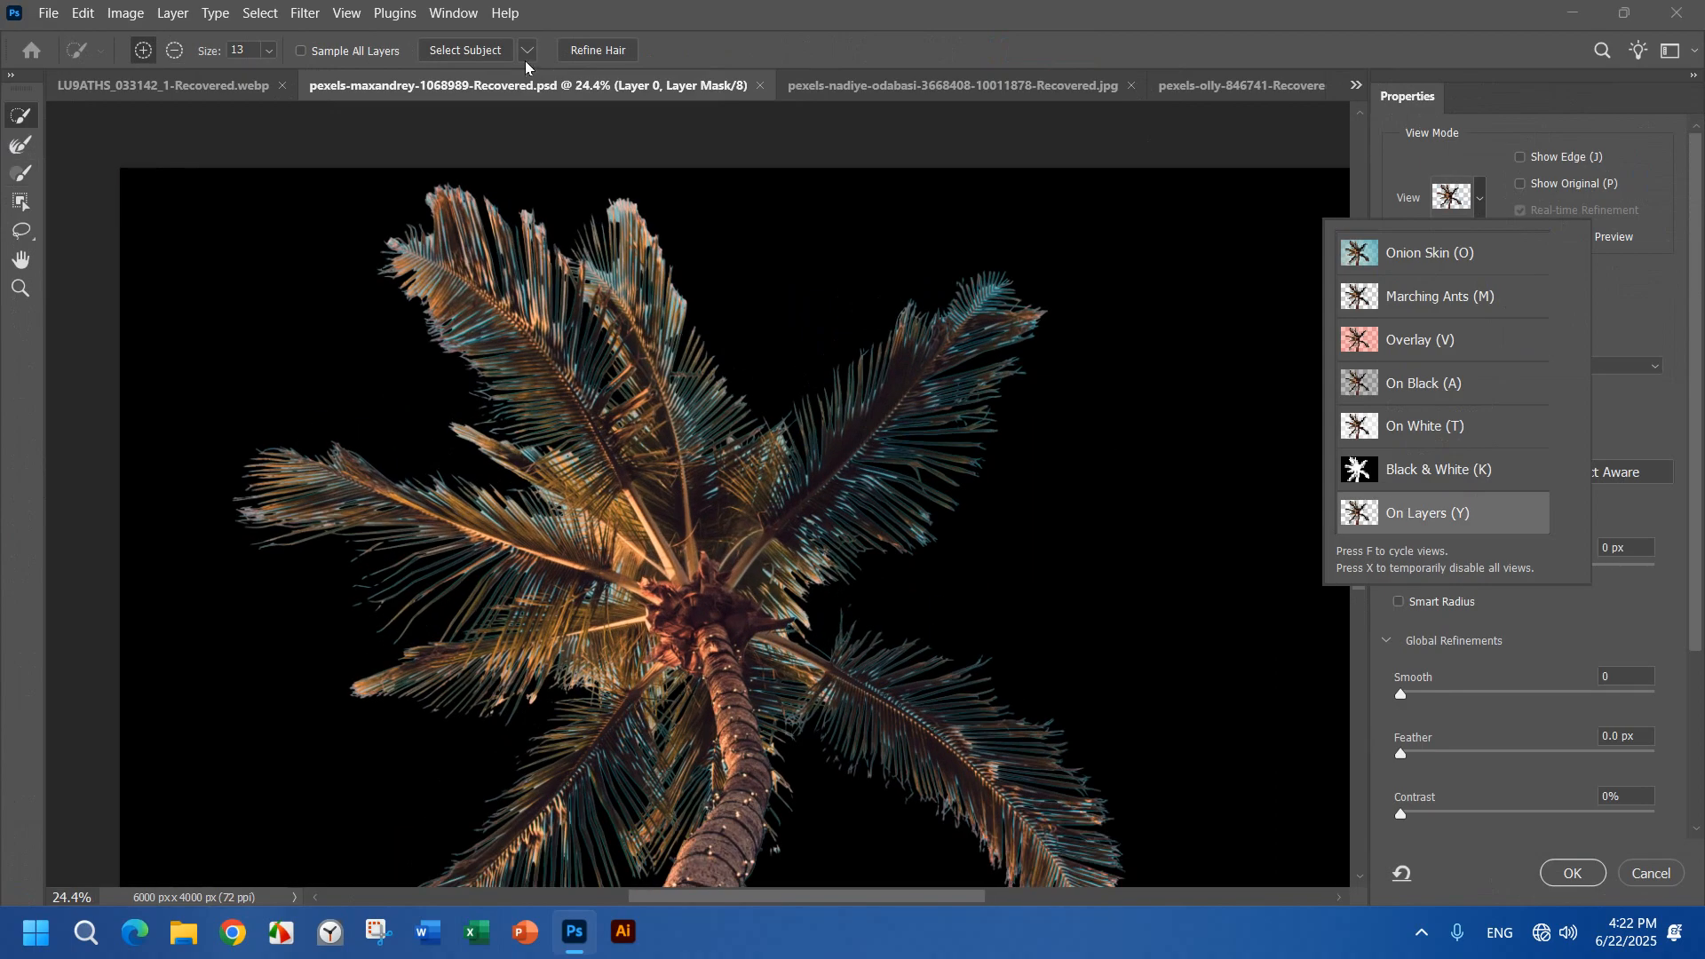
pyautogui.click(591, 51)
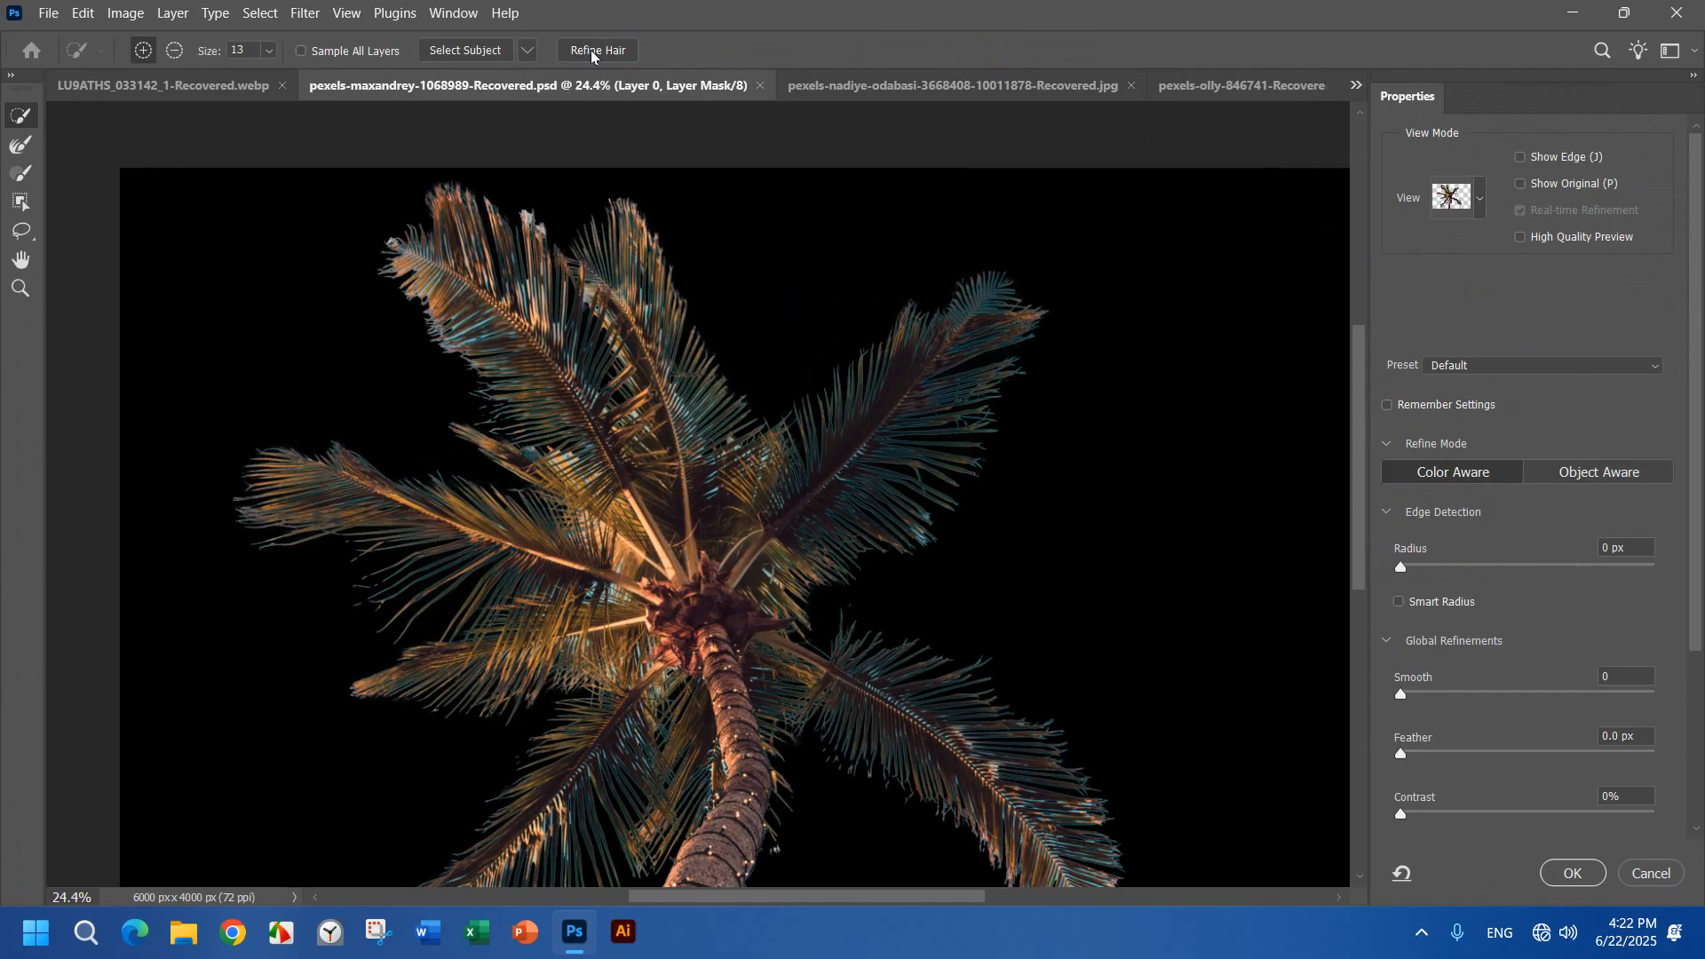
pyautogui.scroll(-2, 791, 419)
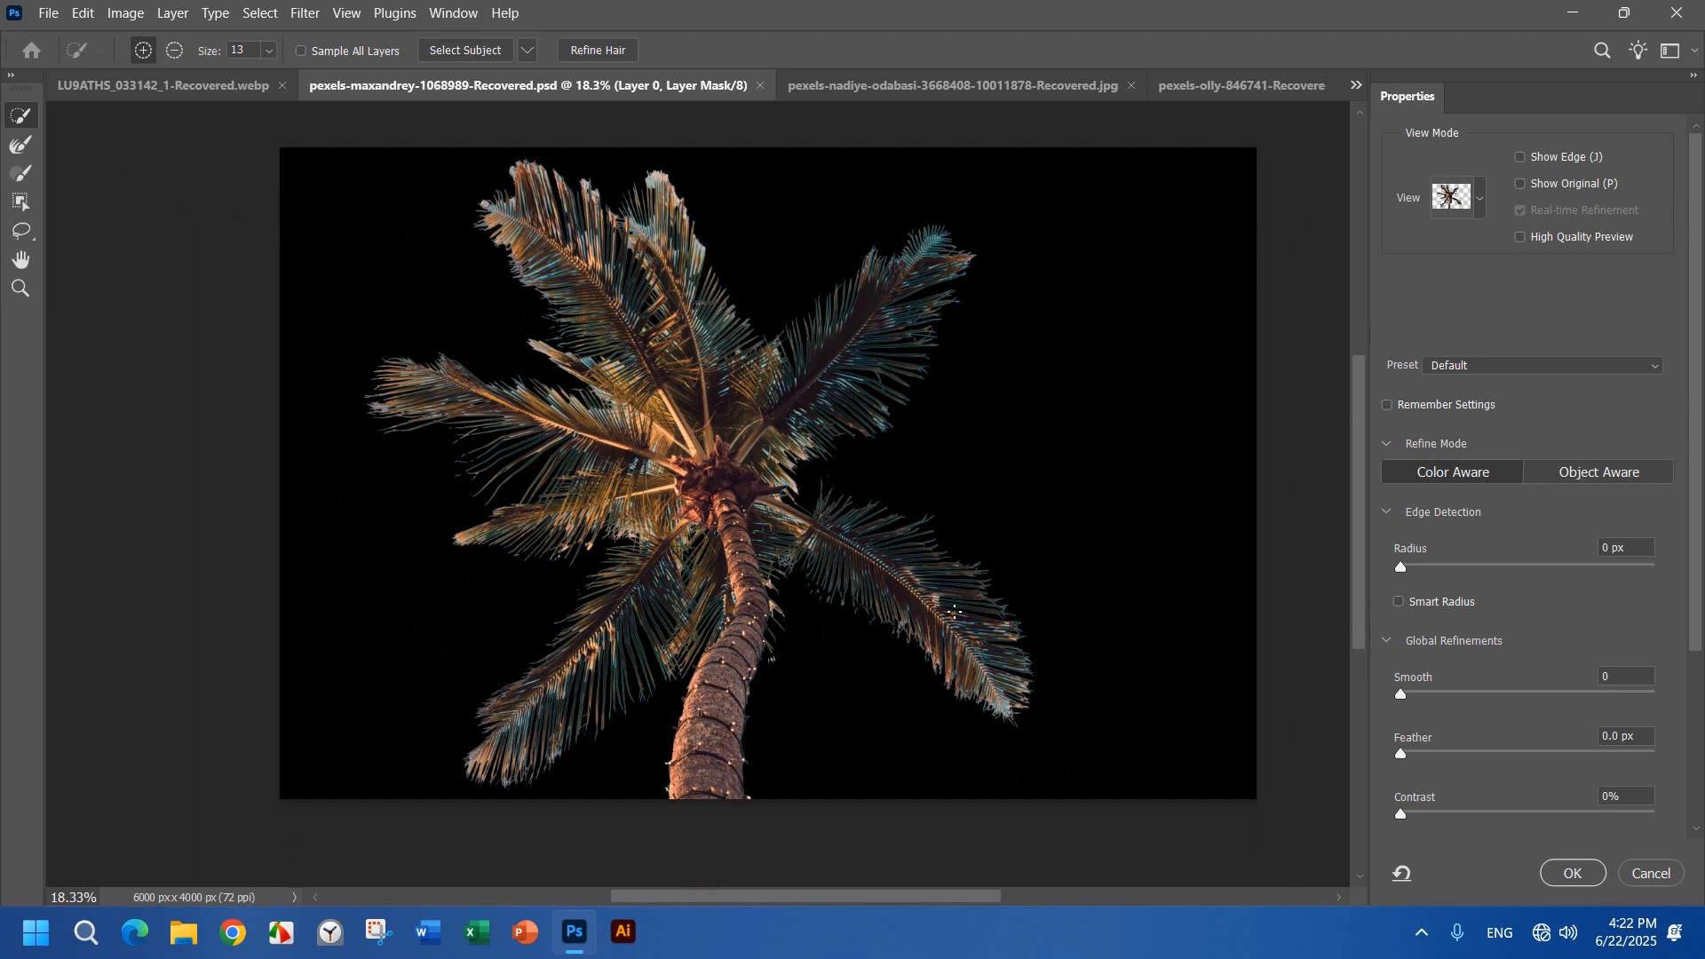
# Step: Launch Keyviz from the recent items in Windows search
pyautogui.click(83, 942)
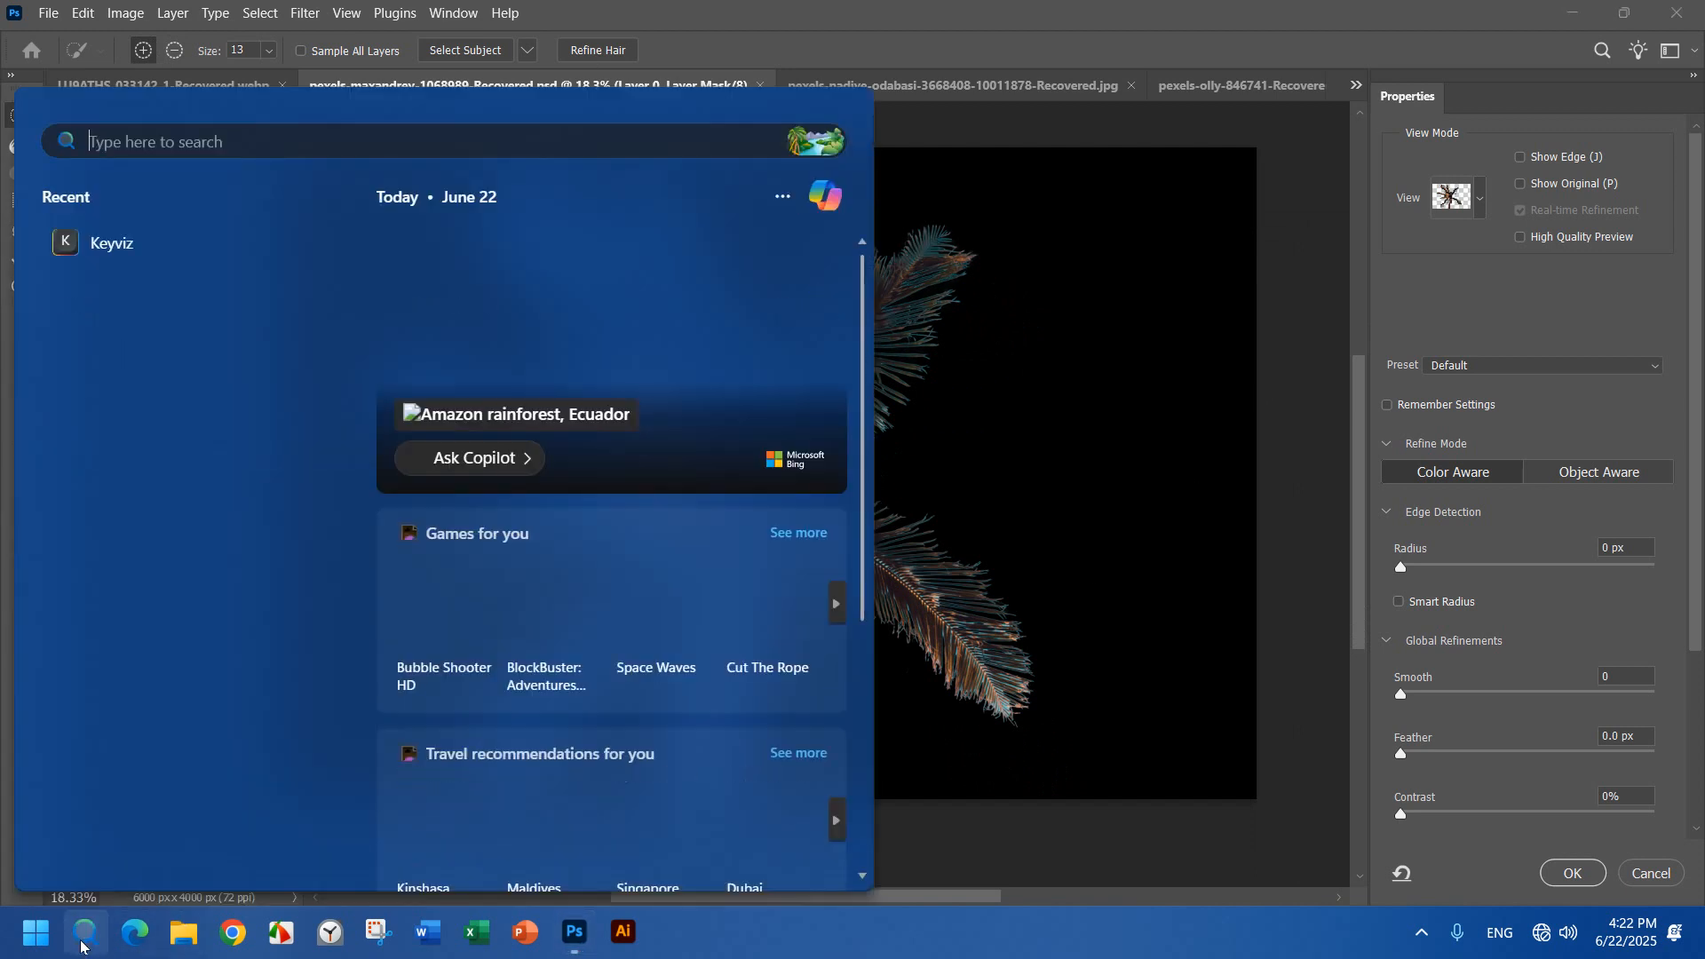
pyautogui.click(133, 244)
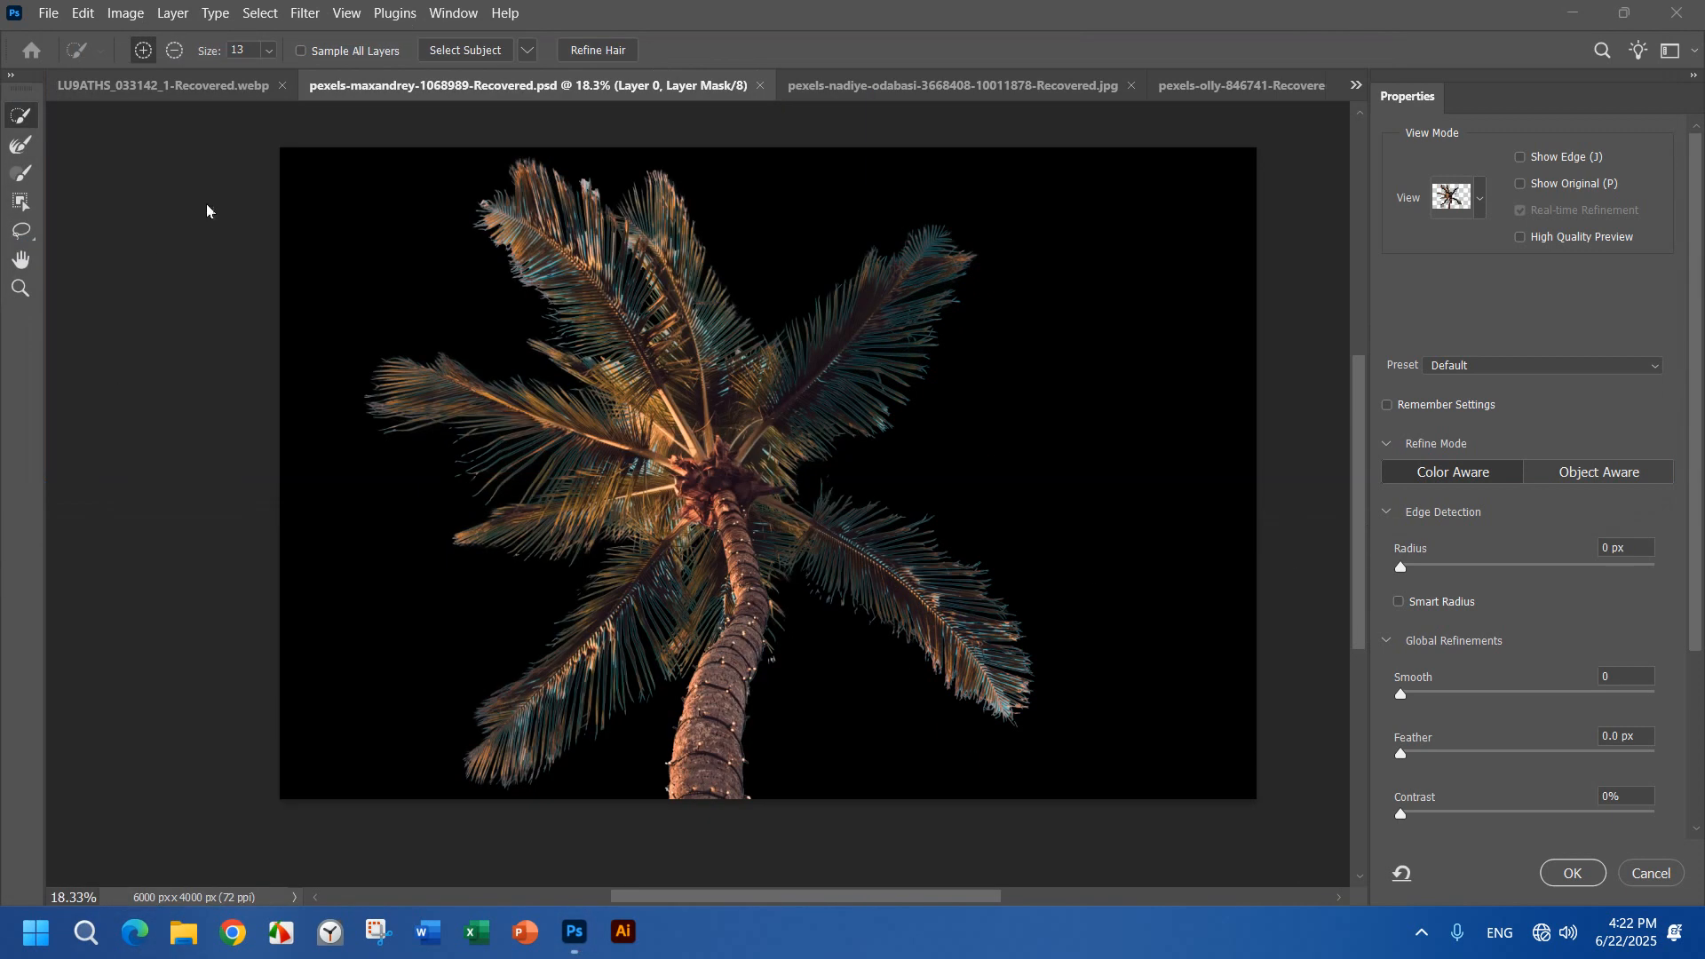
# Step: Paint along the palm's lower-right frond with the Refine Edge Brush at size 90 to refine its mask edges
pyautogui.click(22, 154)
pyautogui.click(17, 151)
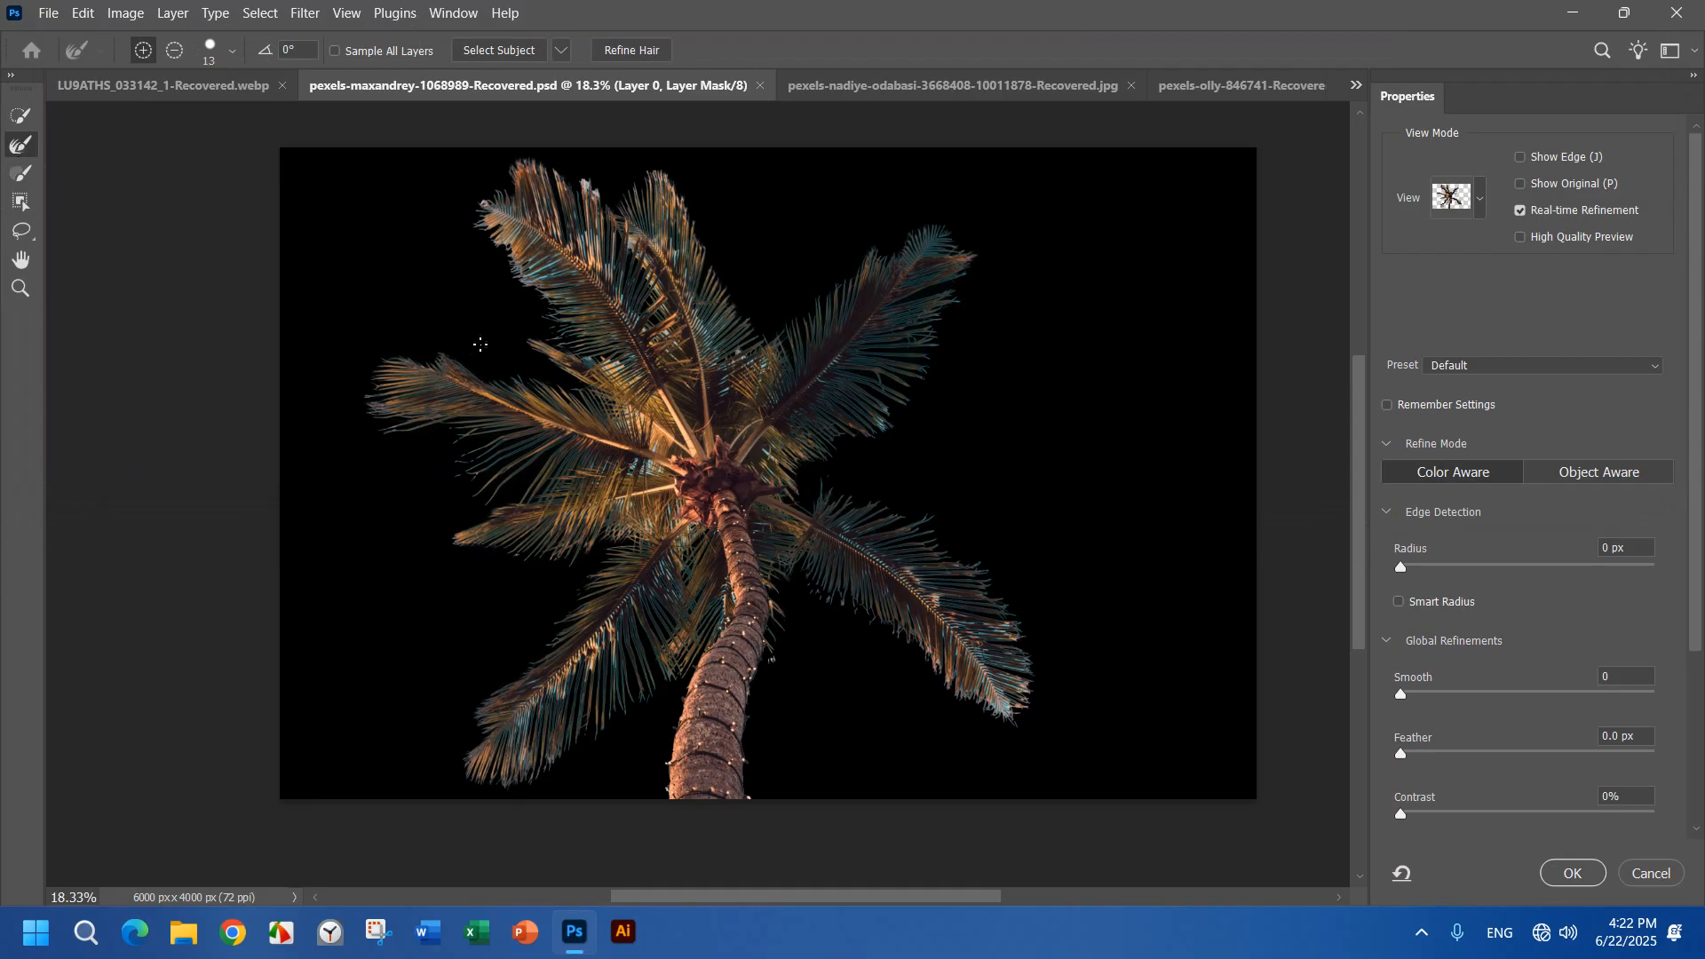
pyautogui.press(']')
pyautogui.press(']')
pyautogui.press(']')
pyautogui.press(']')
pyautogui.press(']')
pyautogui.press(']')
pyautogui.press(']')
pyautogui.press(']')
pyautogui.press(']')
pyautogui.press(']')
pyautogui.press(']')
pyautogui.press(']')
pyautogui.press(']')
pyautogui.press(']')
pyautogui.press(']')
pyautogui.press(']')
pyautogui.press(']')
pyautogui.press(']')
pyautogui.scroll(1, 986, 726)
pyautogui.scroll(7, 986, 727)
pyautogui.press('[')
pyautogui.press('[')
pyautogui.press('[')
pyautogui.press('[')
pyautogui.press('[')
pyautogui.press('[')
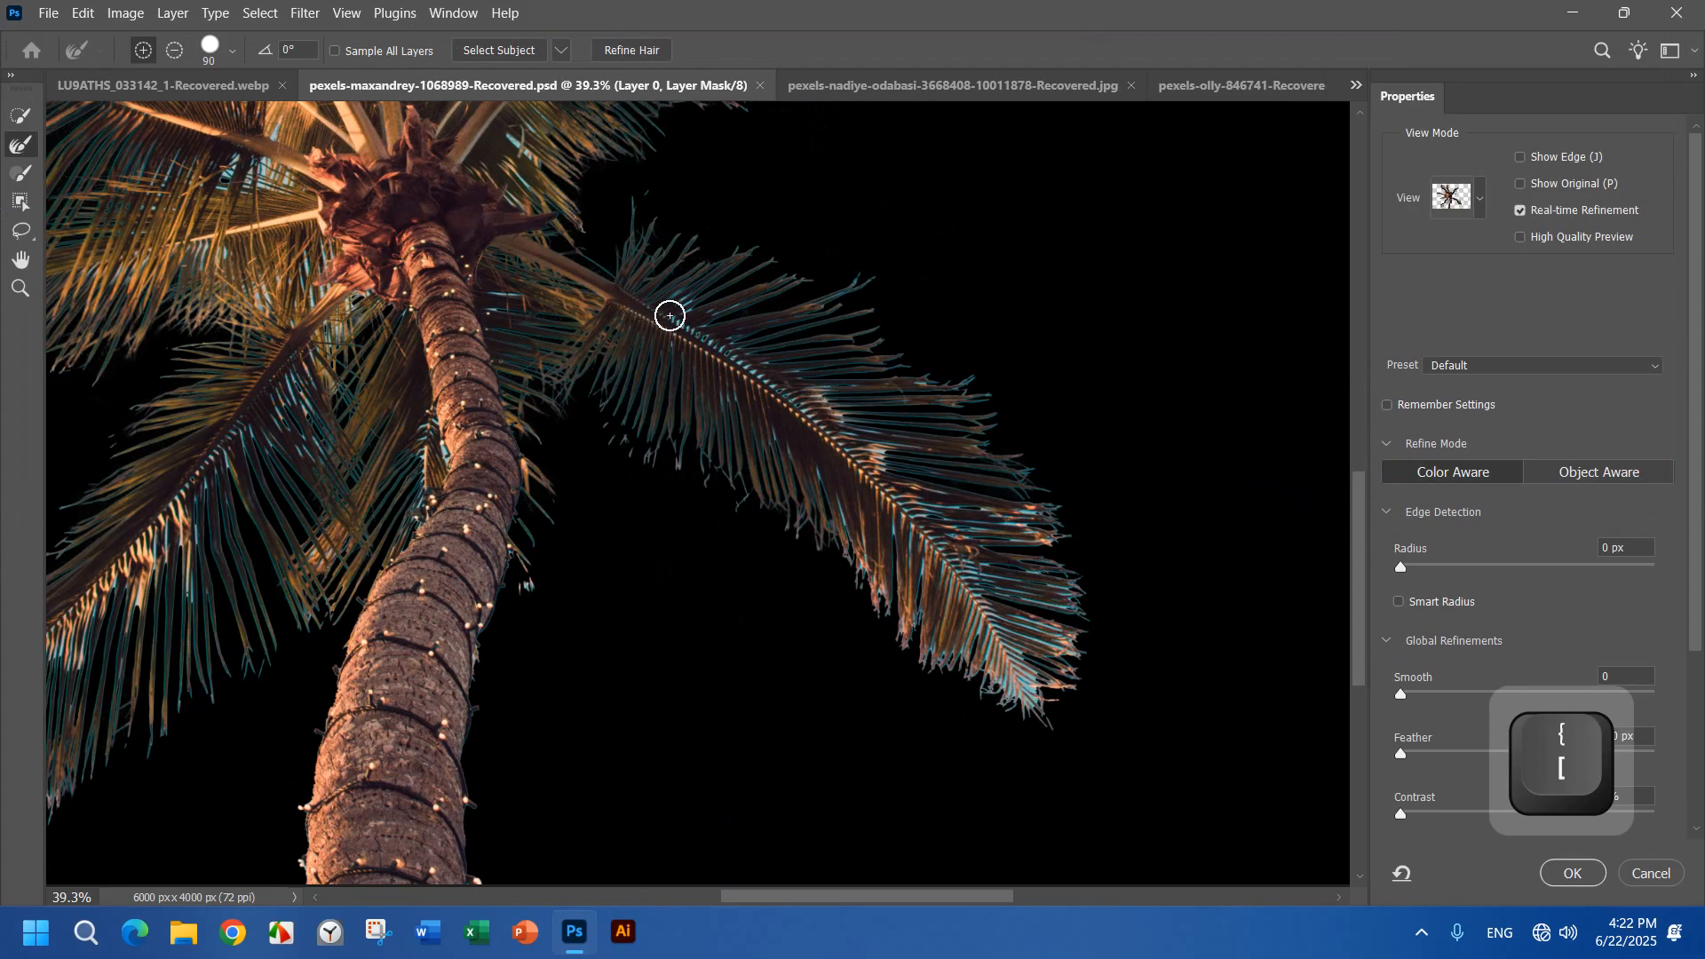
pyautogui.moveTo(668, 315)
pyautogui.mouseDown()
pyautogui.moveTo(860, 456)
pyautogui.moveTo(885, 450)
pyautogui.moveTo(1067, 643)
pyautogui.moveTo(989, 612)
pyautogui.moveTo(1064, 596)
pyautogui.moveTo(971, 574)
pyautogui.moveTo(941, 543)
pyautogui.moveTo(1050, 527)
pyautogui.moveTo(896, 506)
pyautogui.moveTo(895, 607)
pyautogui.moveTo(910, 632)
pyautogui.moveTo(911, 560)
pyautogui.moveTo(944, 651)
pyautogui.moveTo(1010, 702)
pyautogui.moveTo(883, 579)
pyautogui.moveTo(817, 494)
pyautogui.moveTo(818, 469)
pyautogui.moveTo(806, 505)
pyautogui.moveTo(745, 385)
pyautogui.moveTo(738, 443)
pyautogui.moveTo(720, 401)
pyautogui.moveTo(685, 459)
pyautogui.moveTo(674, 356)
pyautogui.moveTo(636, 418)
pyautogui.moveTo(638, 327)
pyautogui.moveTo(603, 384)
pyautogui.moveTo(614, 343)
pyautogui.moveTo(669, 282)
pyautogui.moveTo(688, 309)
pyautogui.moveTo(658, 281)
pyautogui.moveTo(642, 190)
pyautogui.moveTo(663, 273)
pyautogui.moveTo(807, 381)
pyautogui.mouseUp()
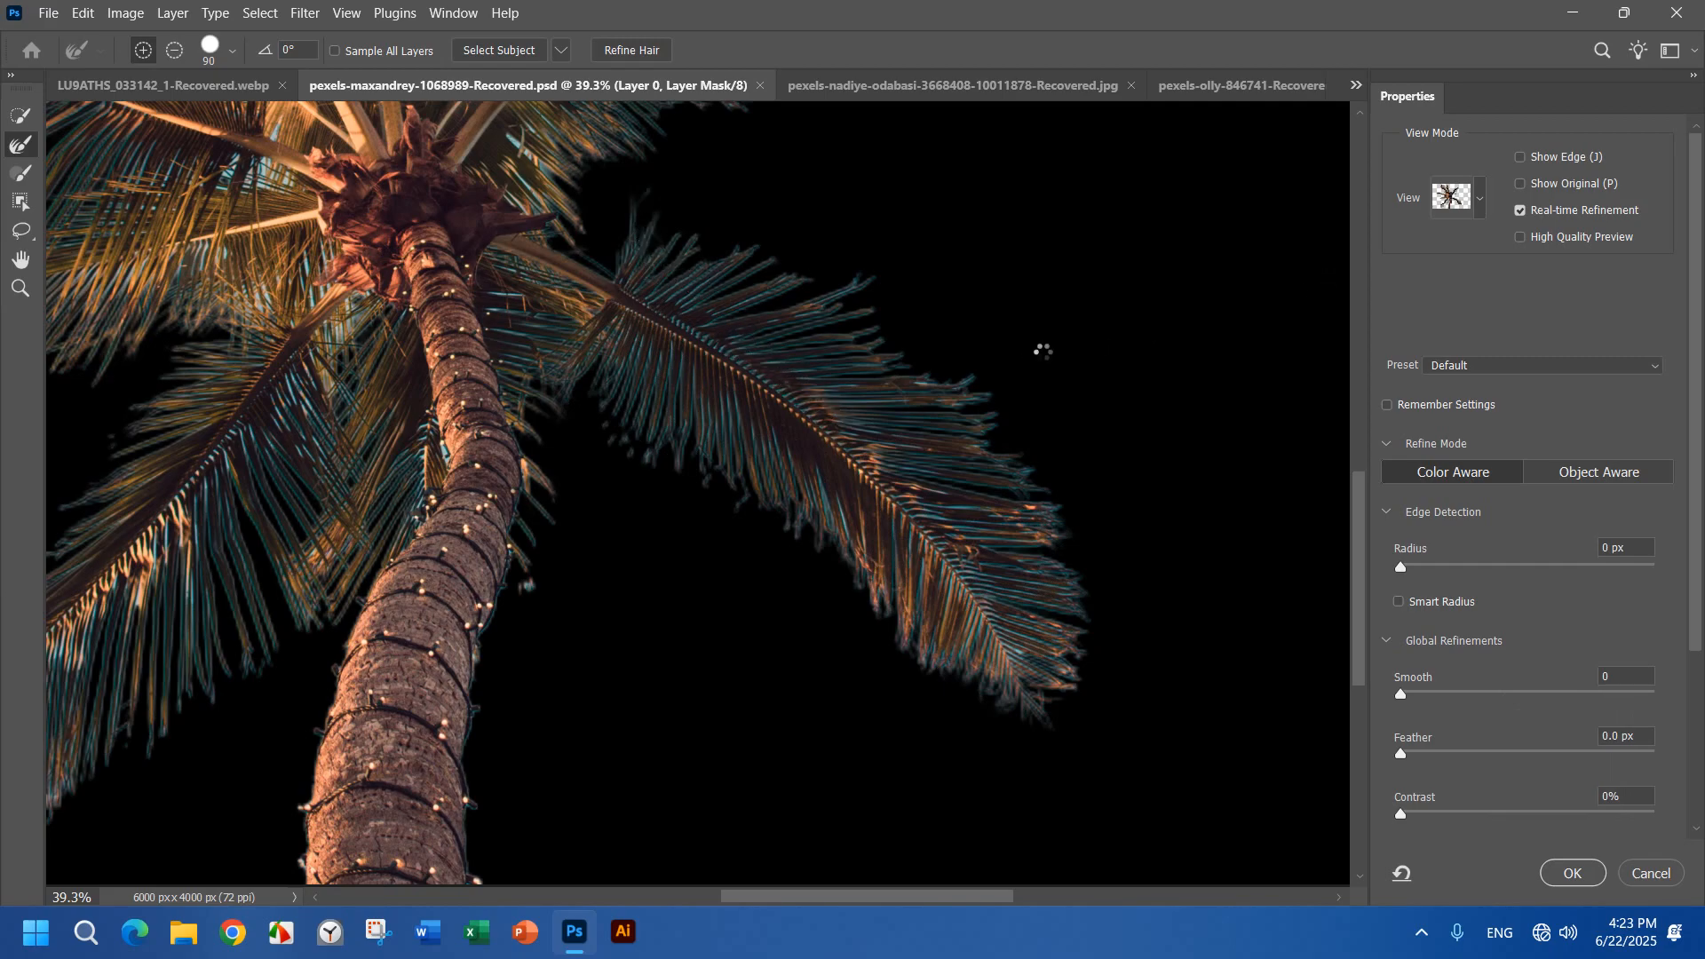
# Step: Brush the same frond again from near its tip back toward its middle to refine the remaining edges
pyautogui.scroll(-2, 886, 389)
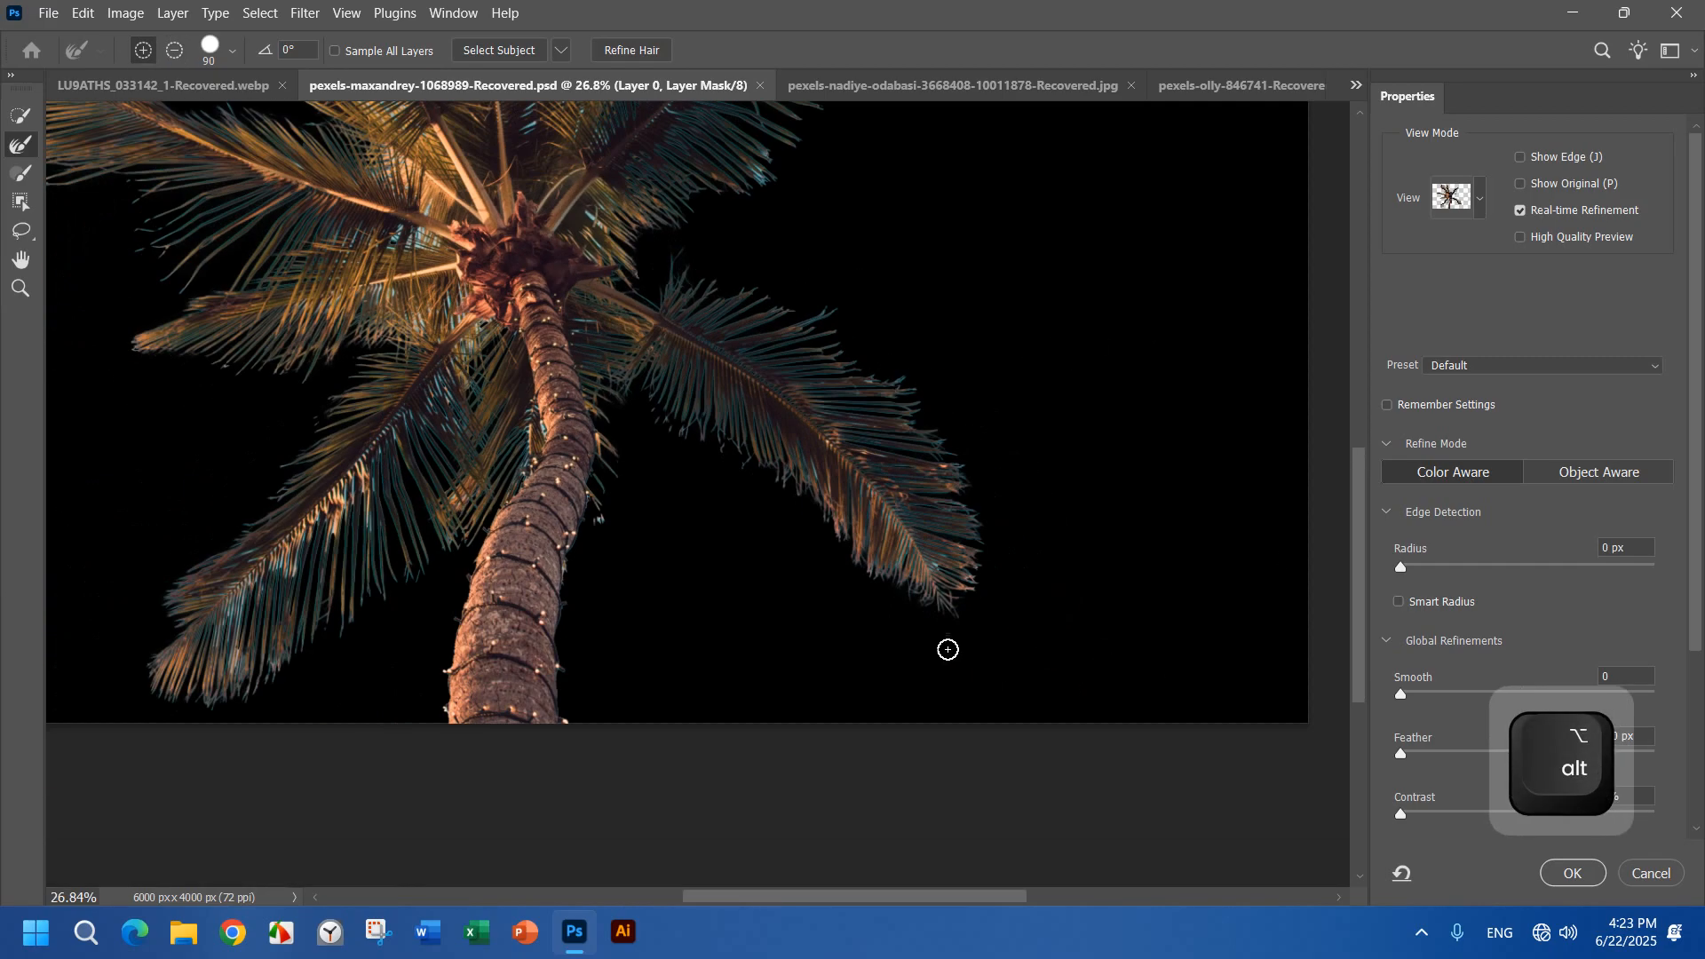
pyautogui.scroll(-1, 891, 503)
pyautogui.moveTo(931, 581); pyautogui.dragTo(815, 457)
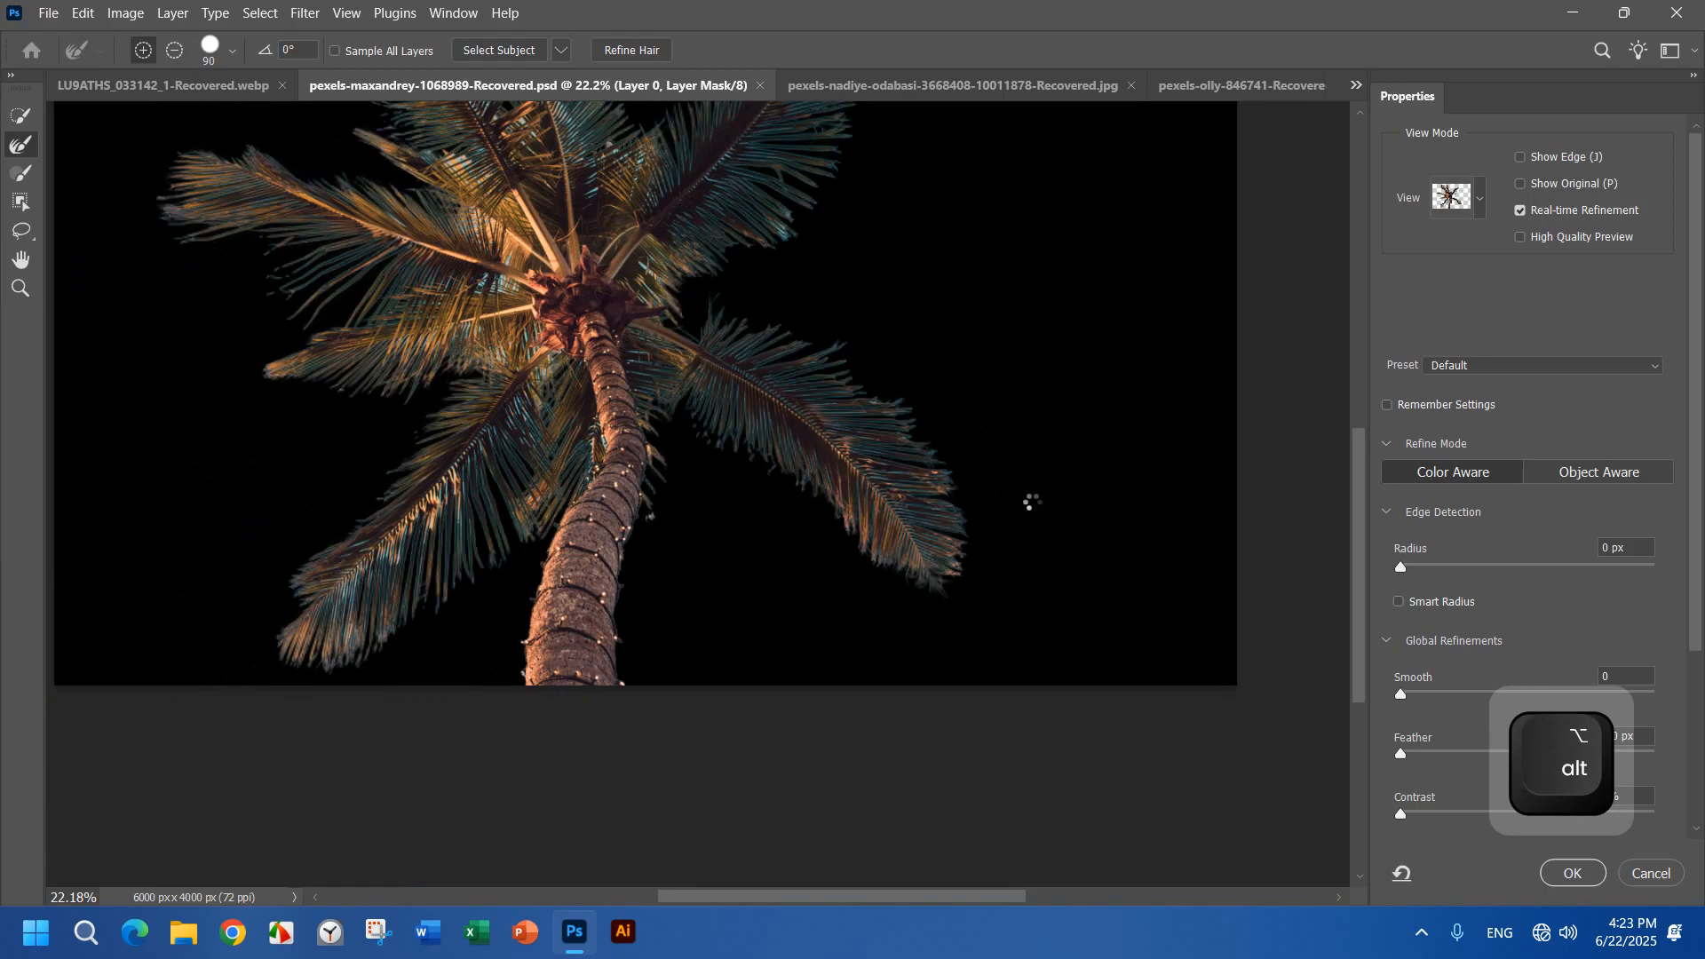
# Step: Refine the fronds around the palm's crown with the Refine Edge Brush at size 150 and accept the refined mask
pyautogui.scroll(-2, 1028, 498)
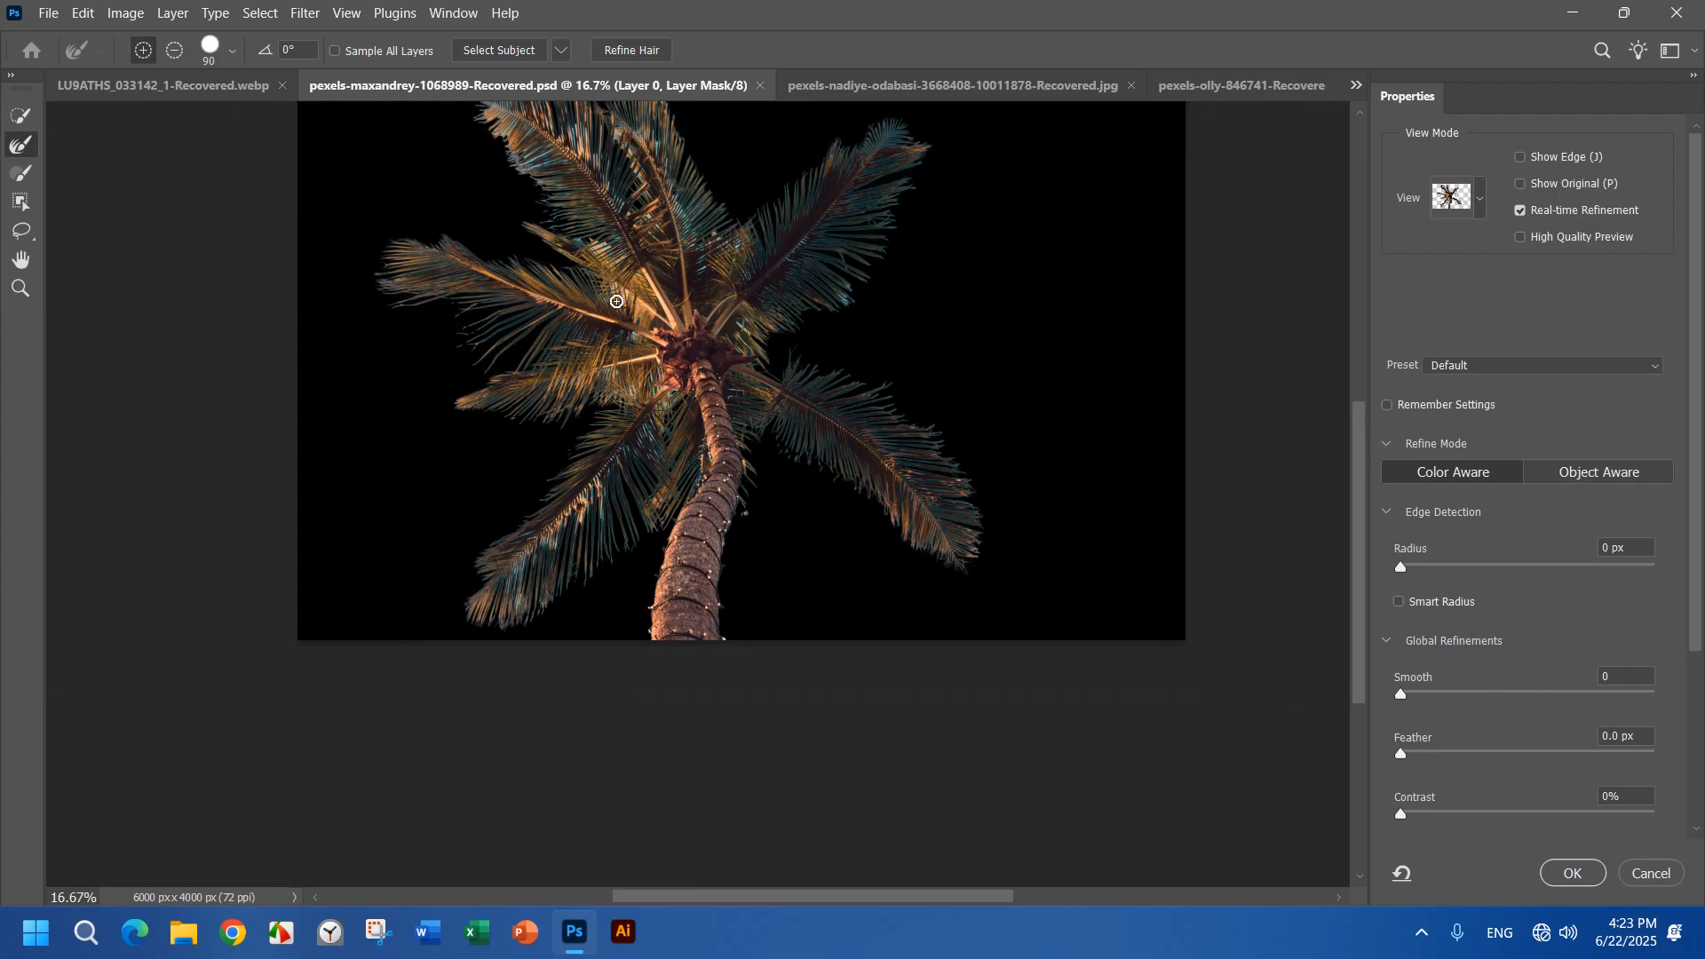
pyautogui.press(']')
pyautogui.press(']')
pyautogui.press(']')
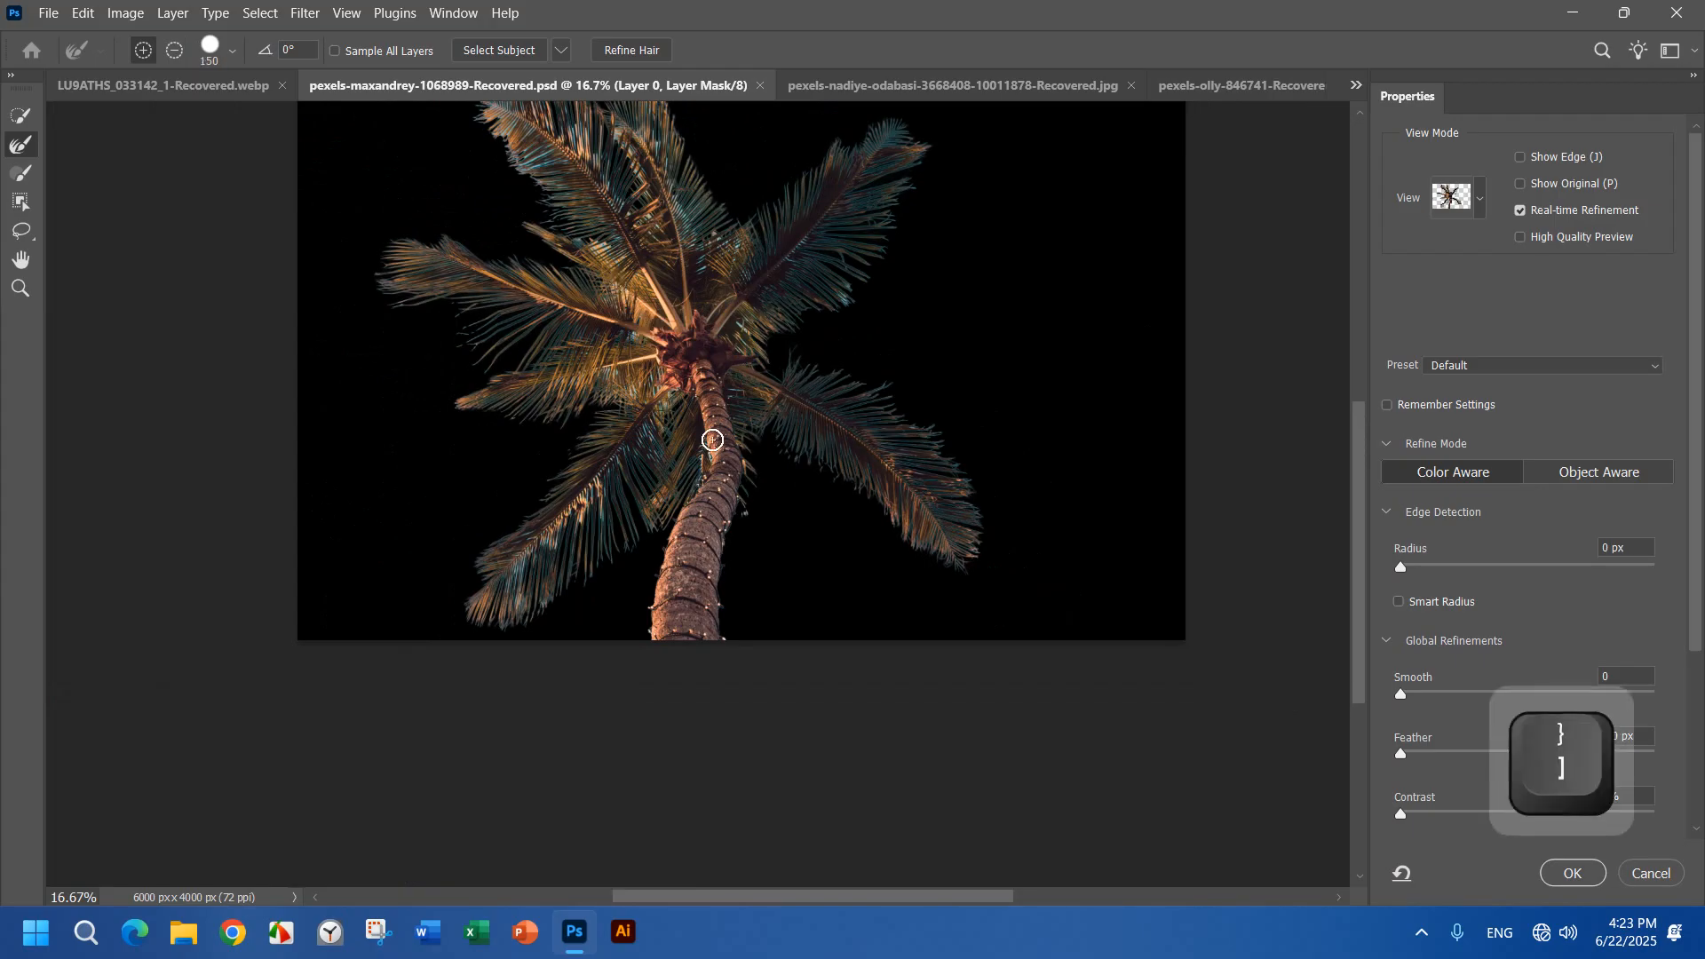
pyautogui.scroll(1, 702, 373)
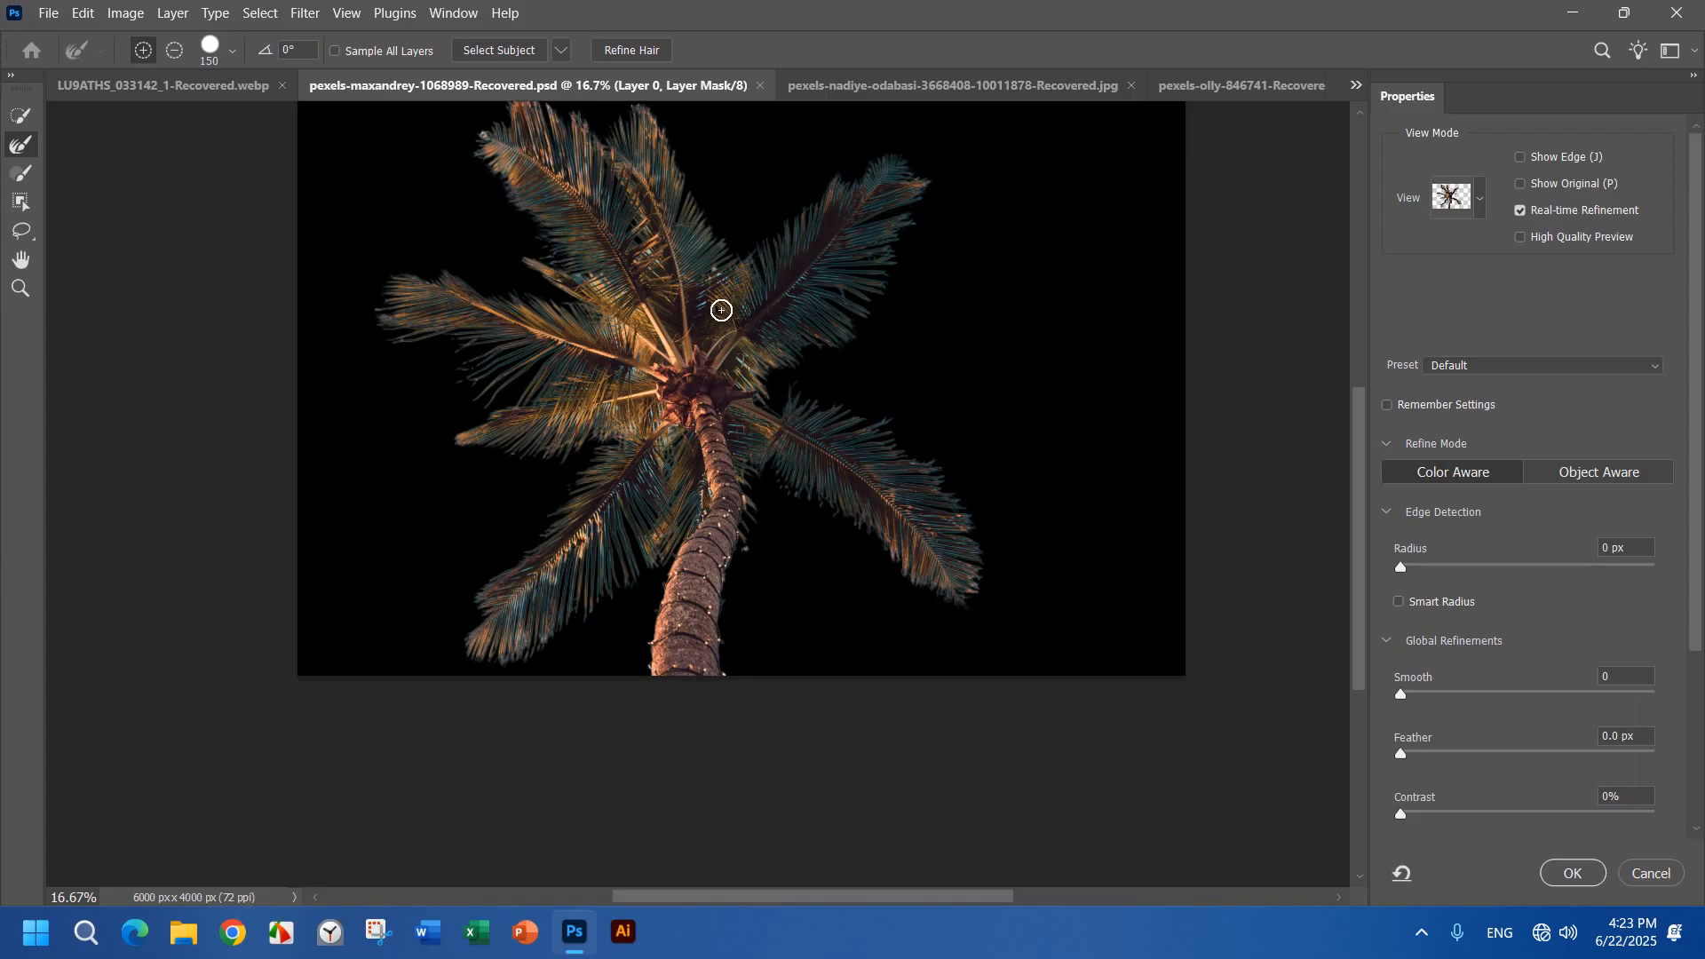
pyautogui.click(756, 366)
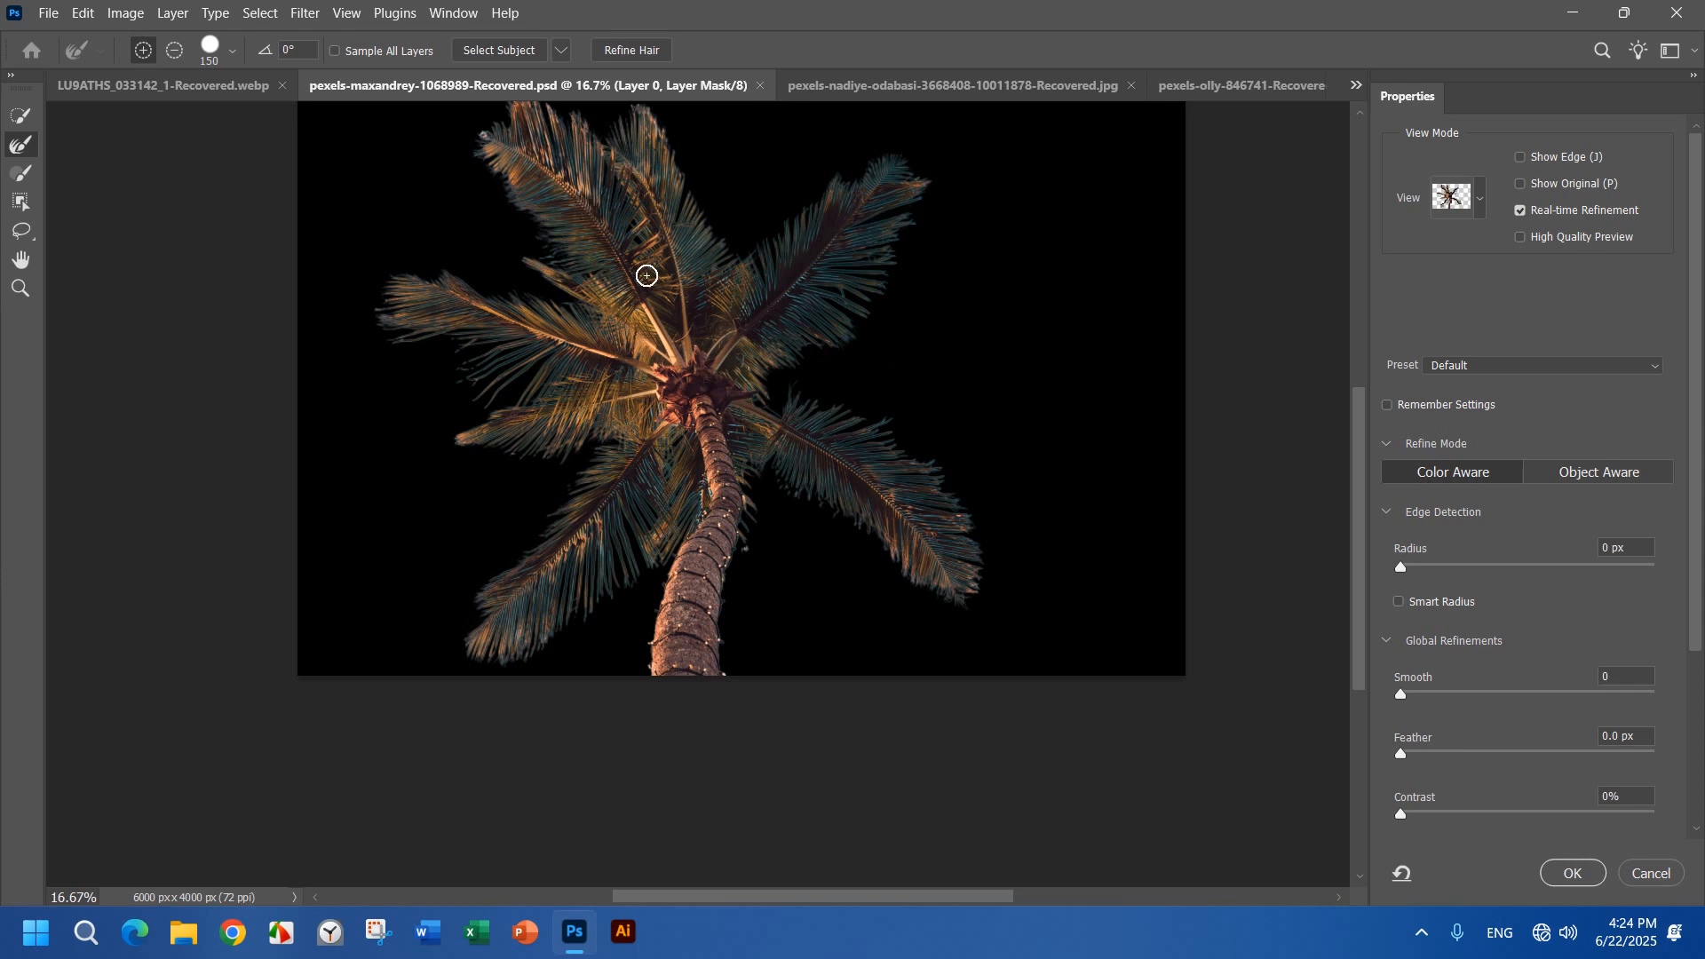
pyautogui.scroll(-2, 769, 353)
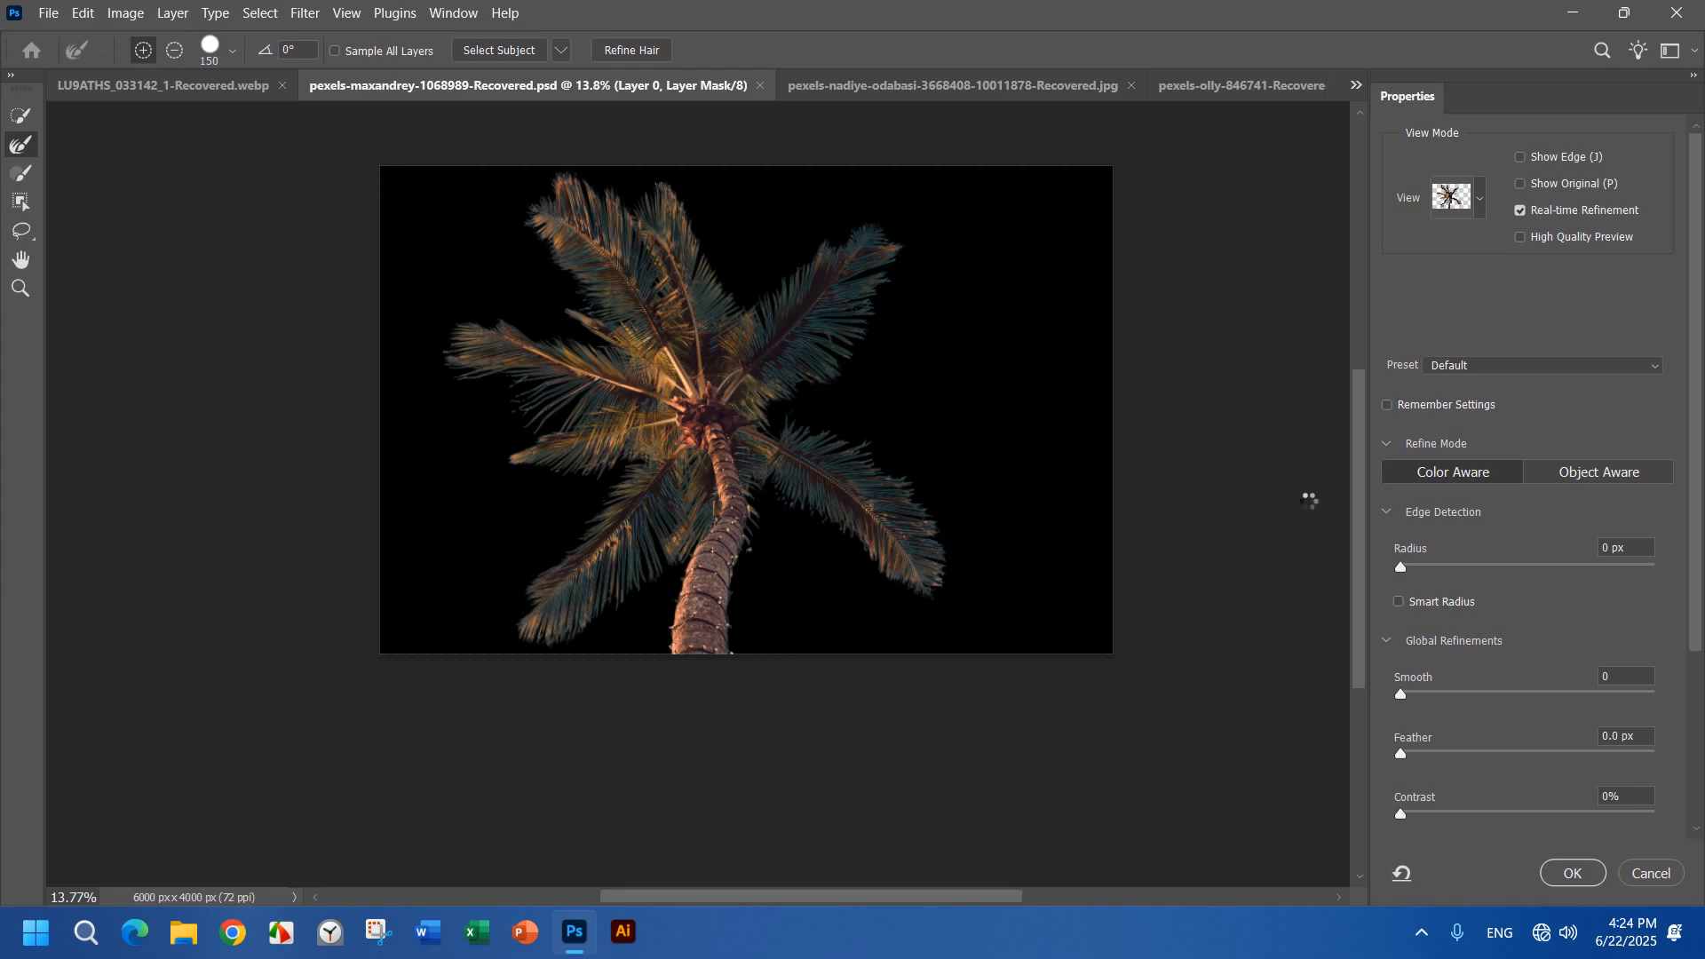
pyautogui.click(1574, 875)
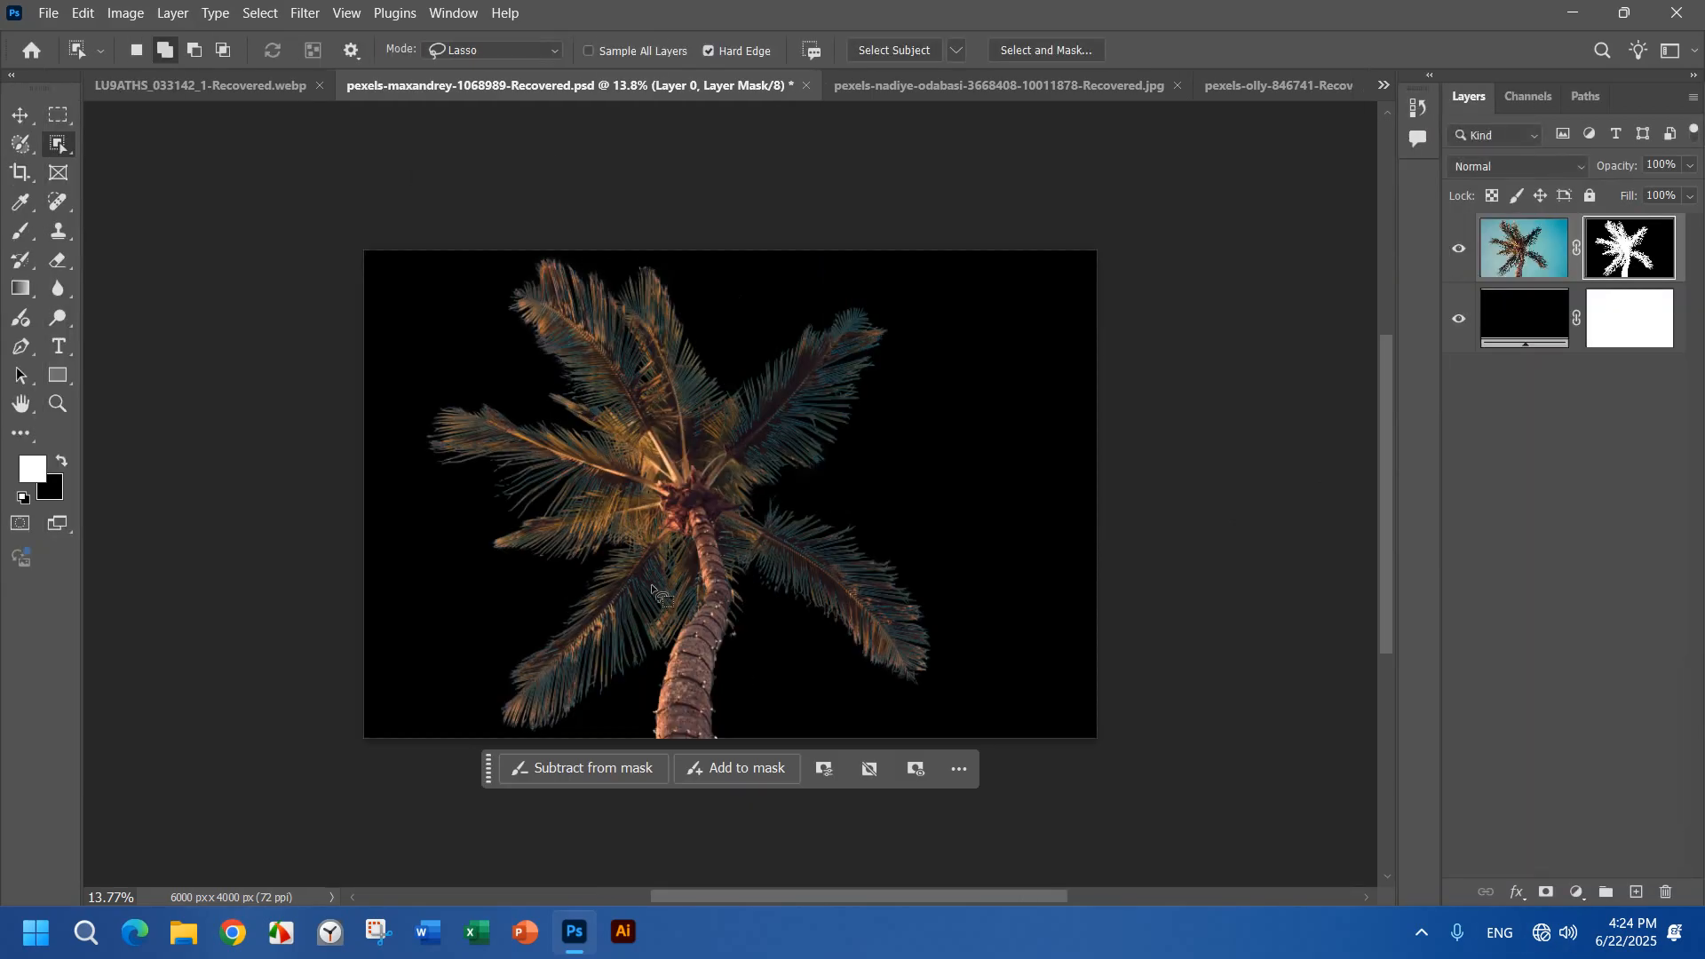
# Step: Compare the palm cutout before and after refinement by undoing and redoing the mask change
pyautogui.press('alt')
pyautogui.click(1501, 256)
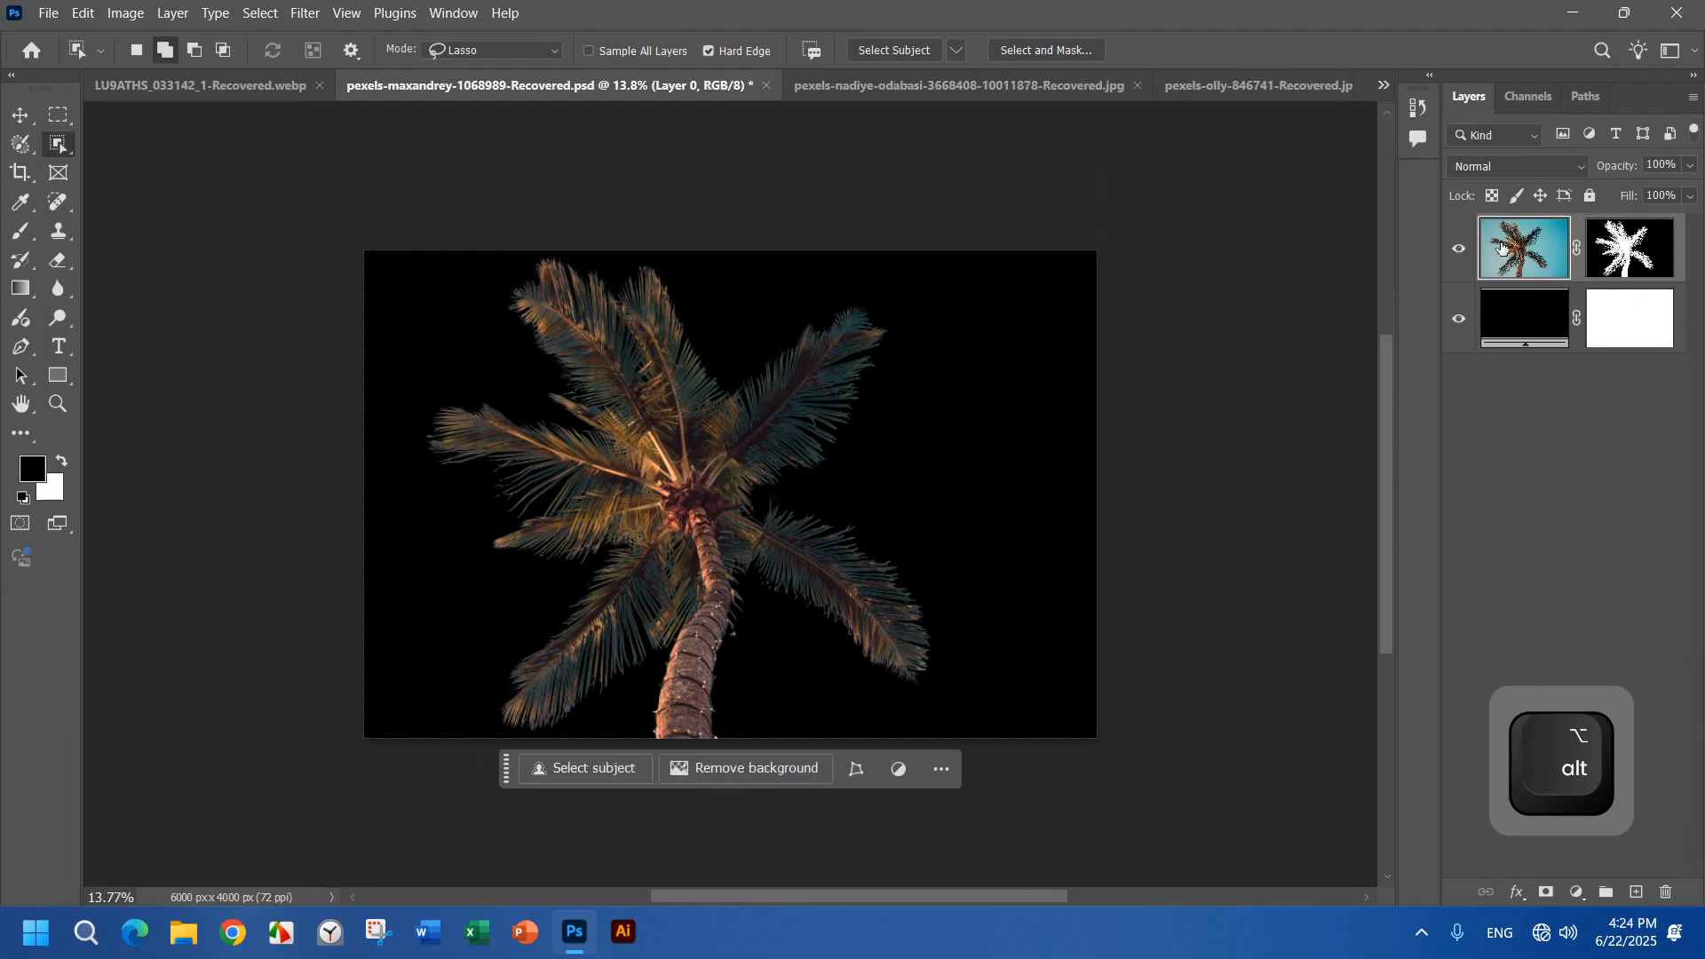
pyautogui.hotkey('ctrl', 'z')
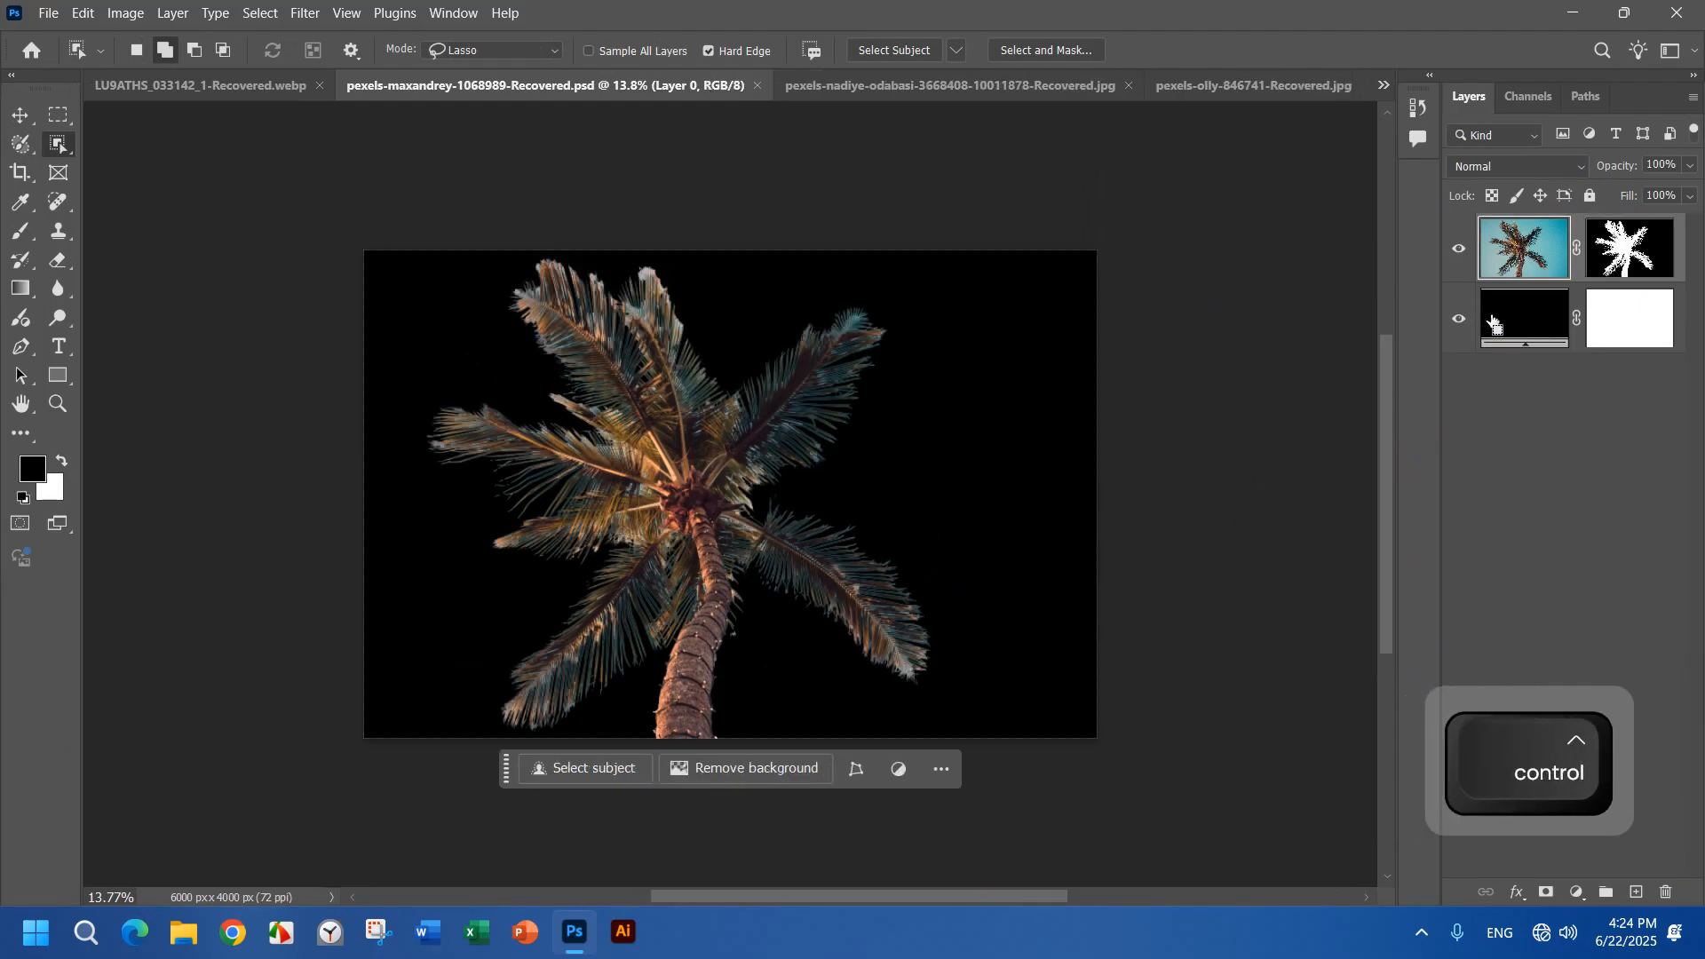
pyautogui.hotkey('ctrl', 'shift', 'z')
pyautogui.scroll(2, 684, 382)
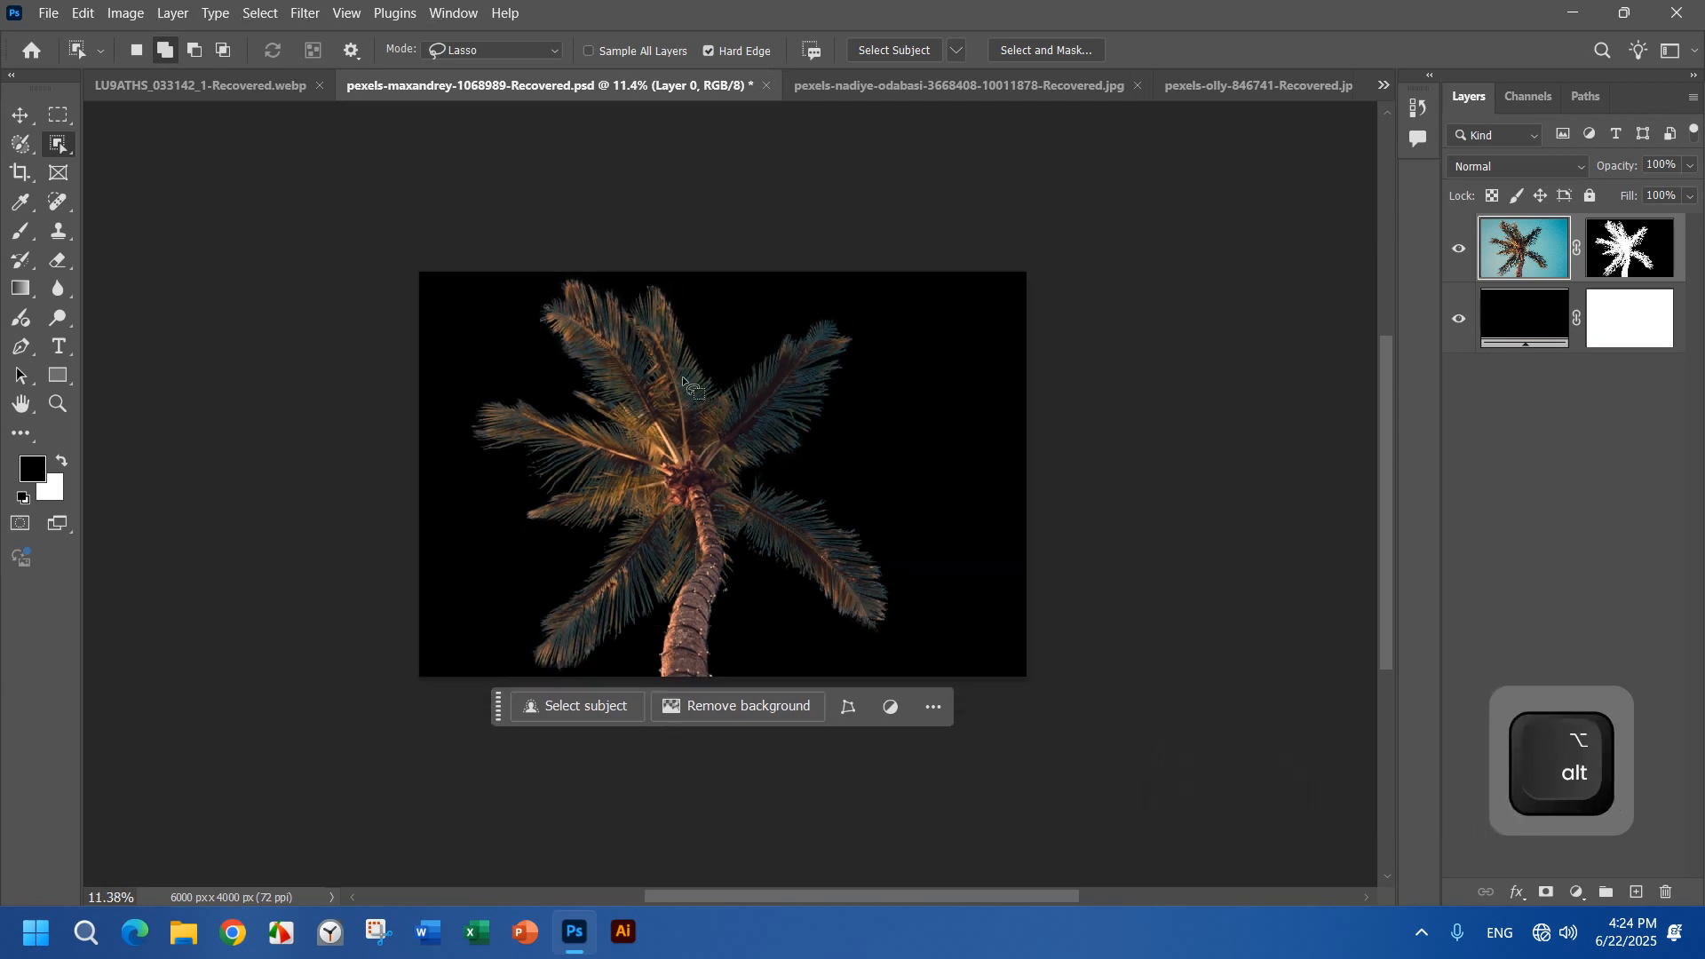
pyautogui.scroll(-1, 684, 382)
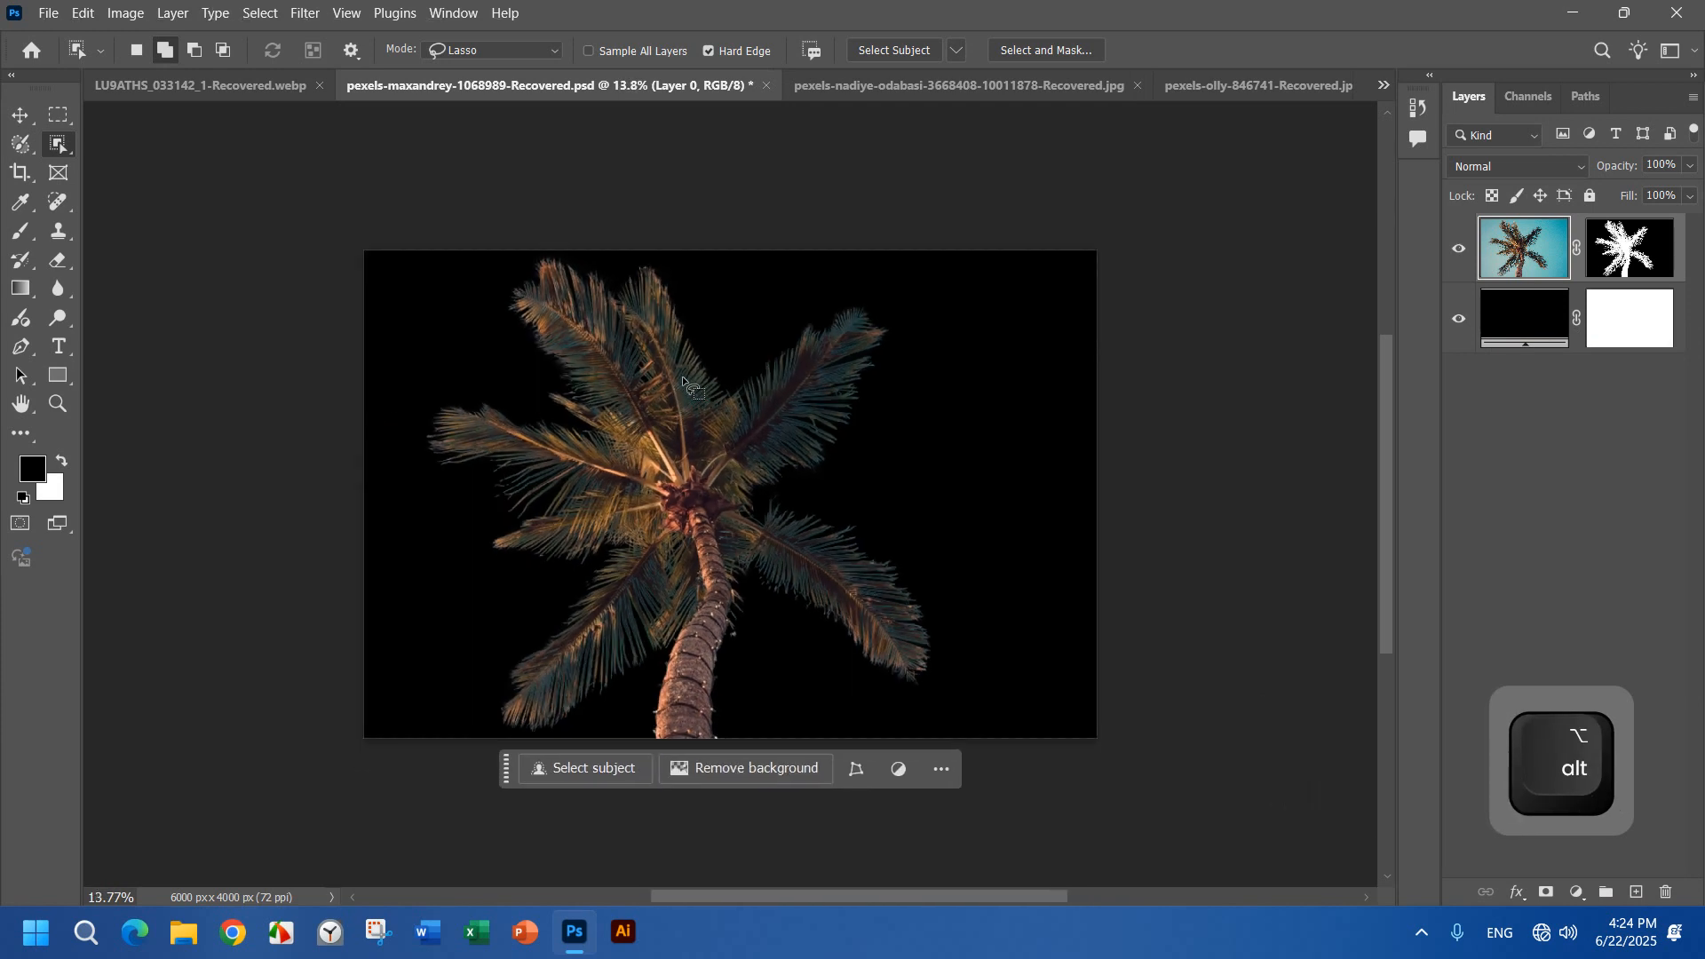
# Step: Switch to the LU9ATHS_033142_1-Recovered.webp bottle document and activate the Quick Selection tool
pyautogui.click(146, 77)
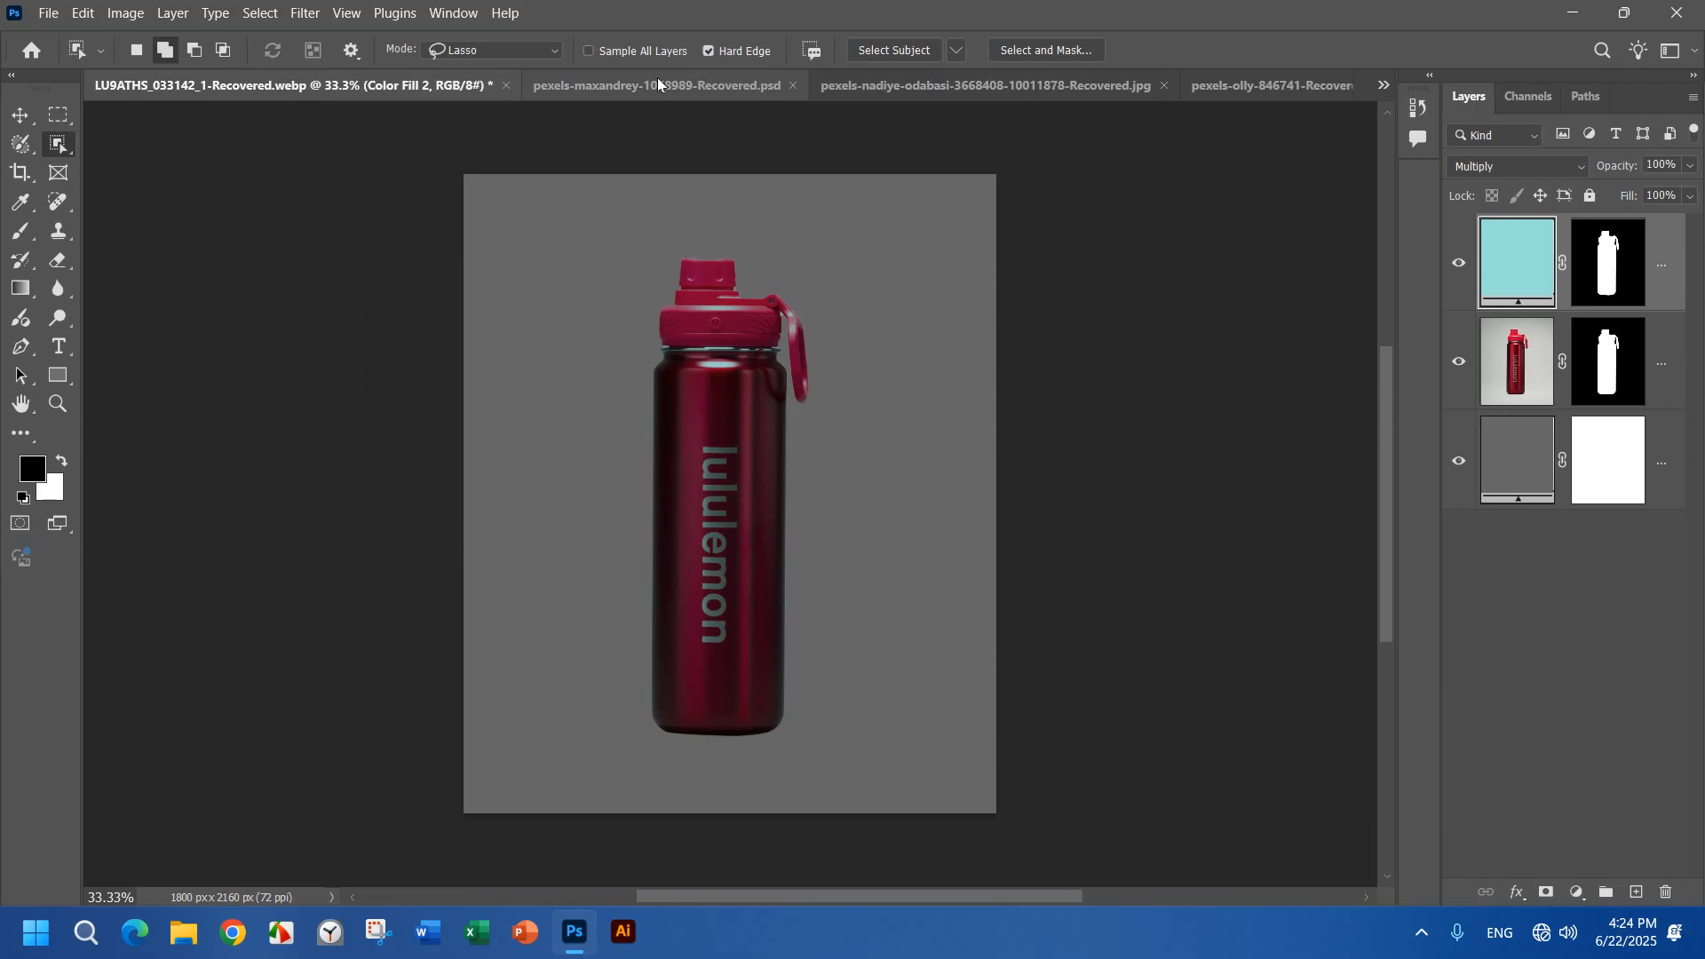
pyautogui.rightClick(57, 145)
pyautogui.click(169, 146)
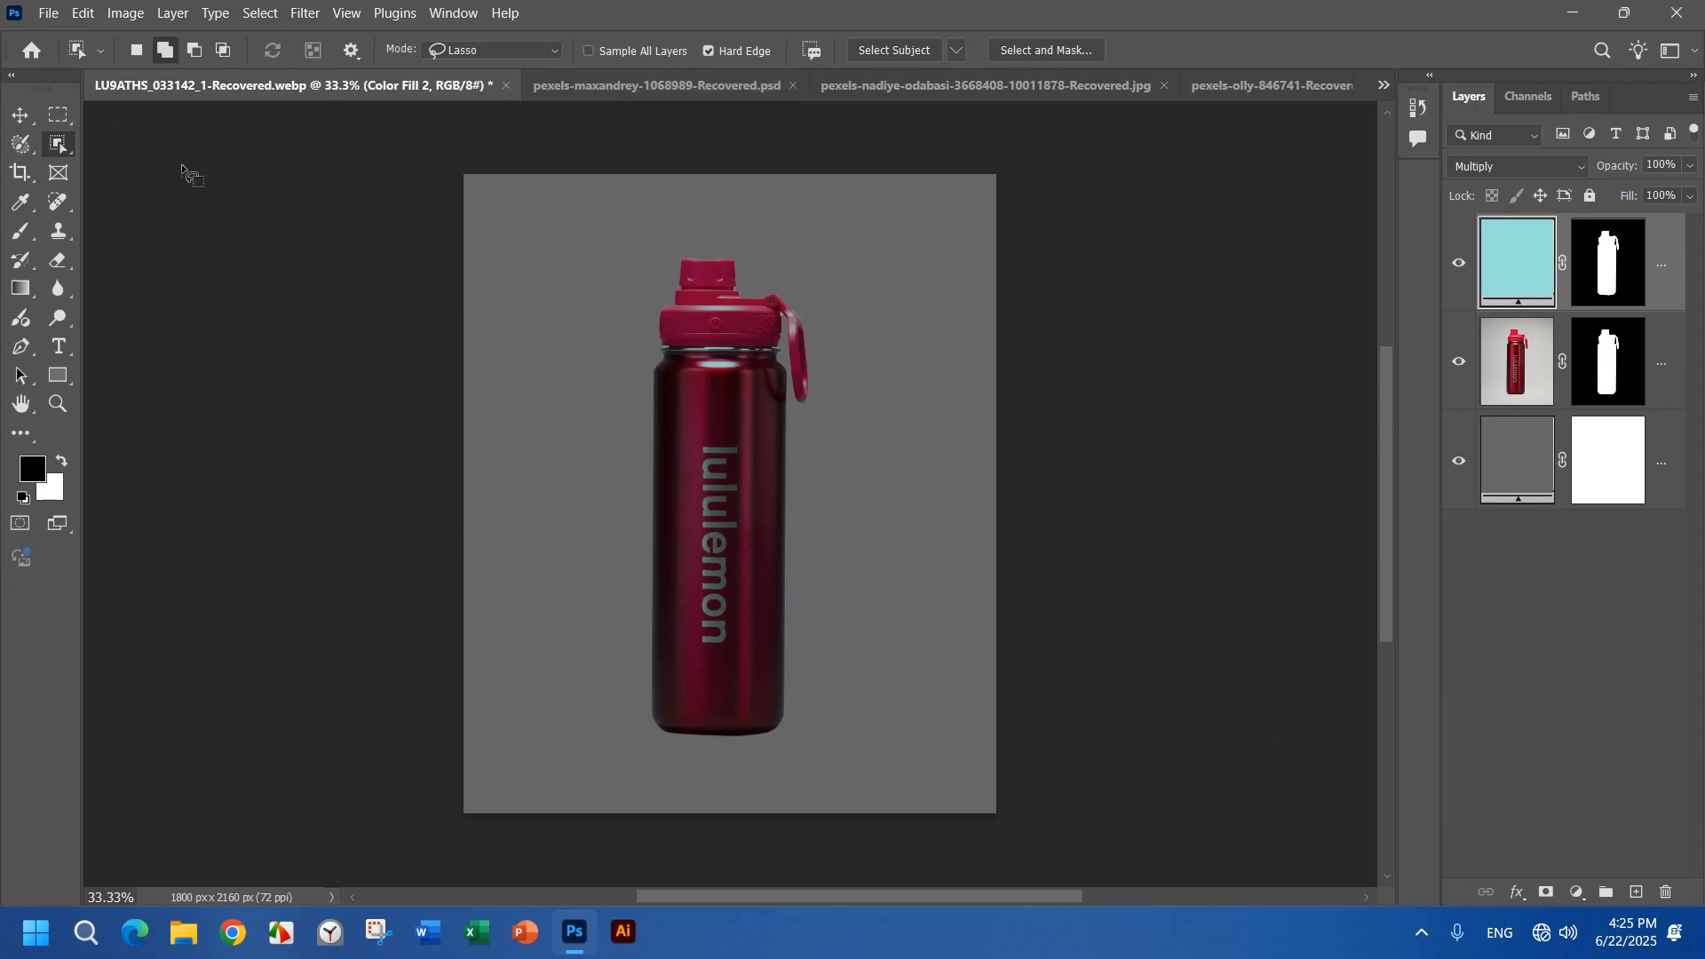
pyautogui.rightClick(55, 147)
pyautogui.click(169, 167)
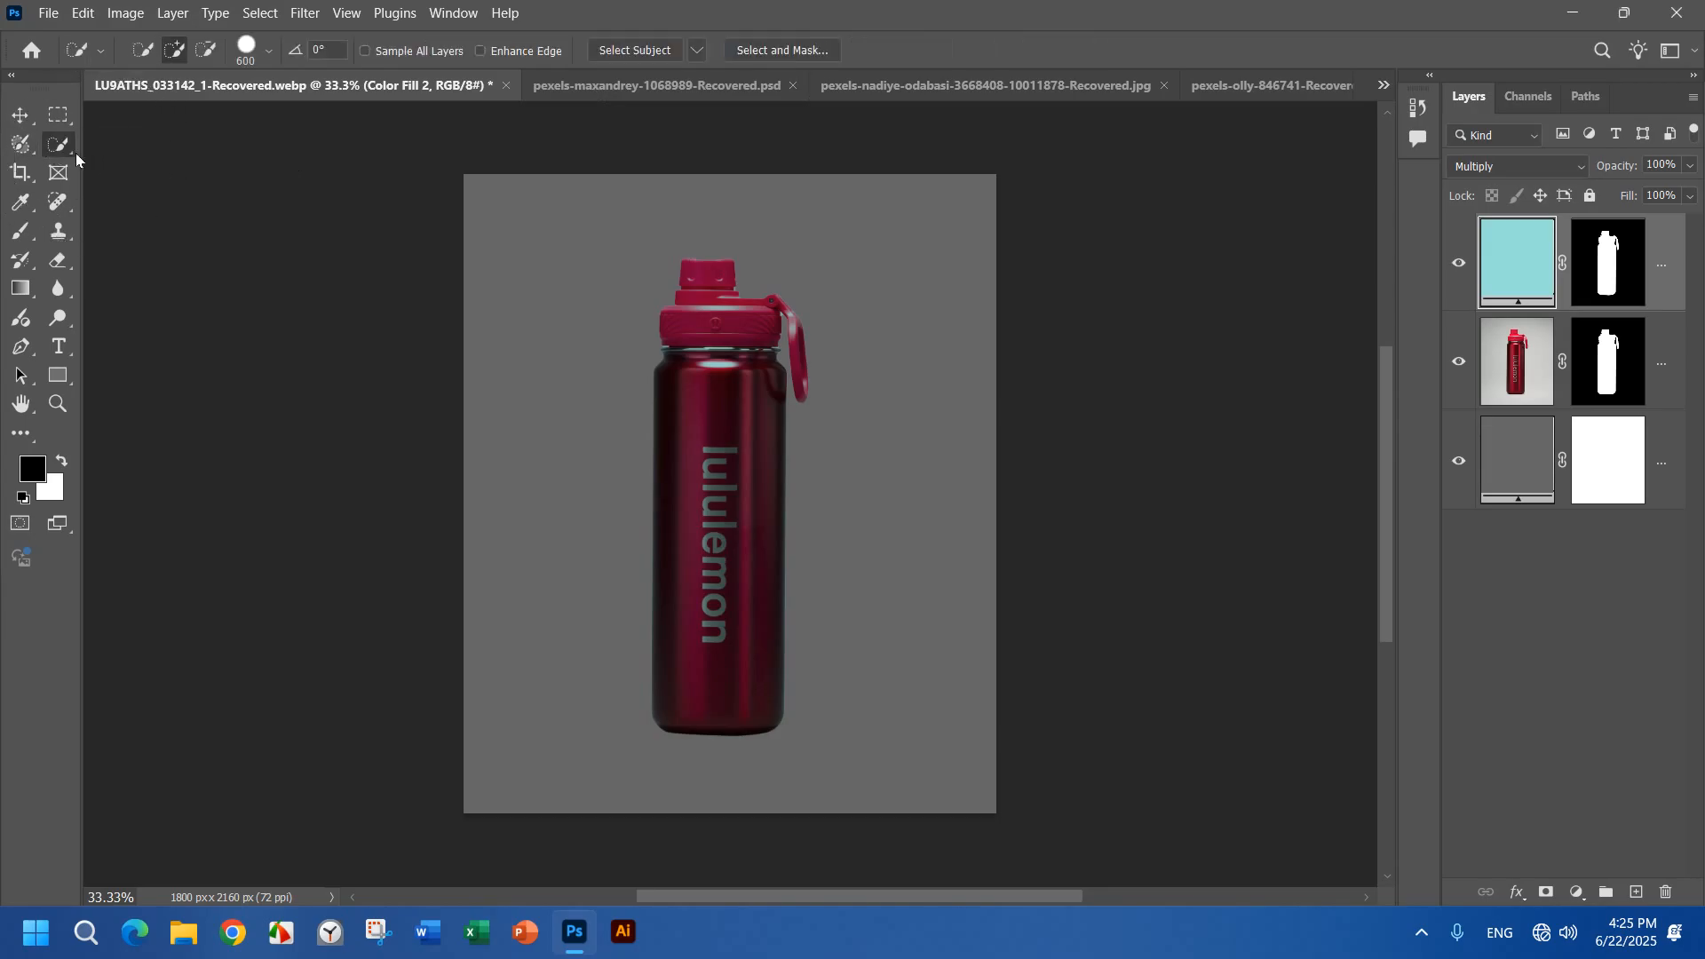
pyautogui.rightClick(67, 151)
pyautogui.click(29, 119)
pyautogui.click(64, 151)
# Step: Review the finished palm cutout in its own document and return to the bottle document
pyautogui.click(765, 85)
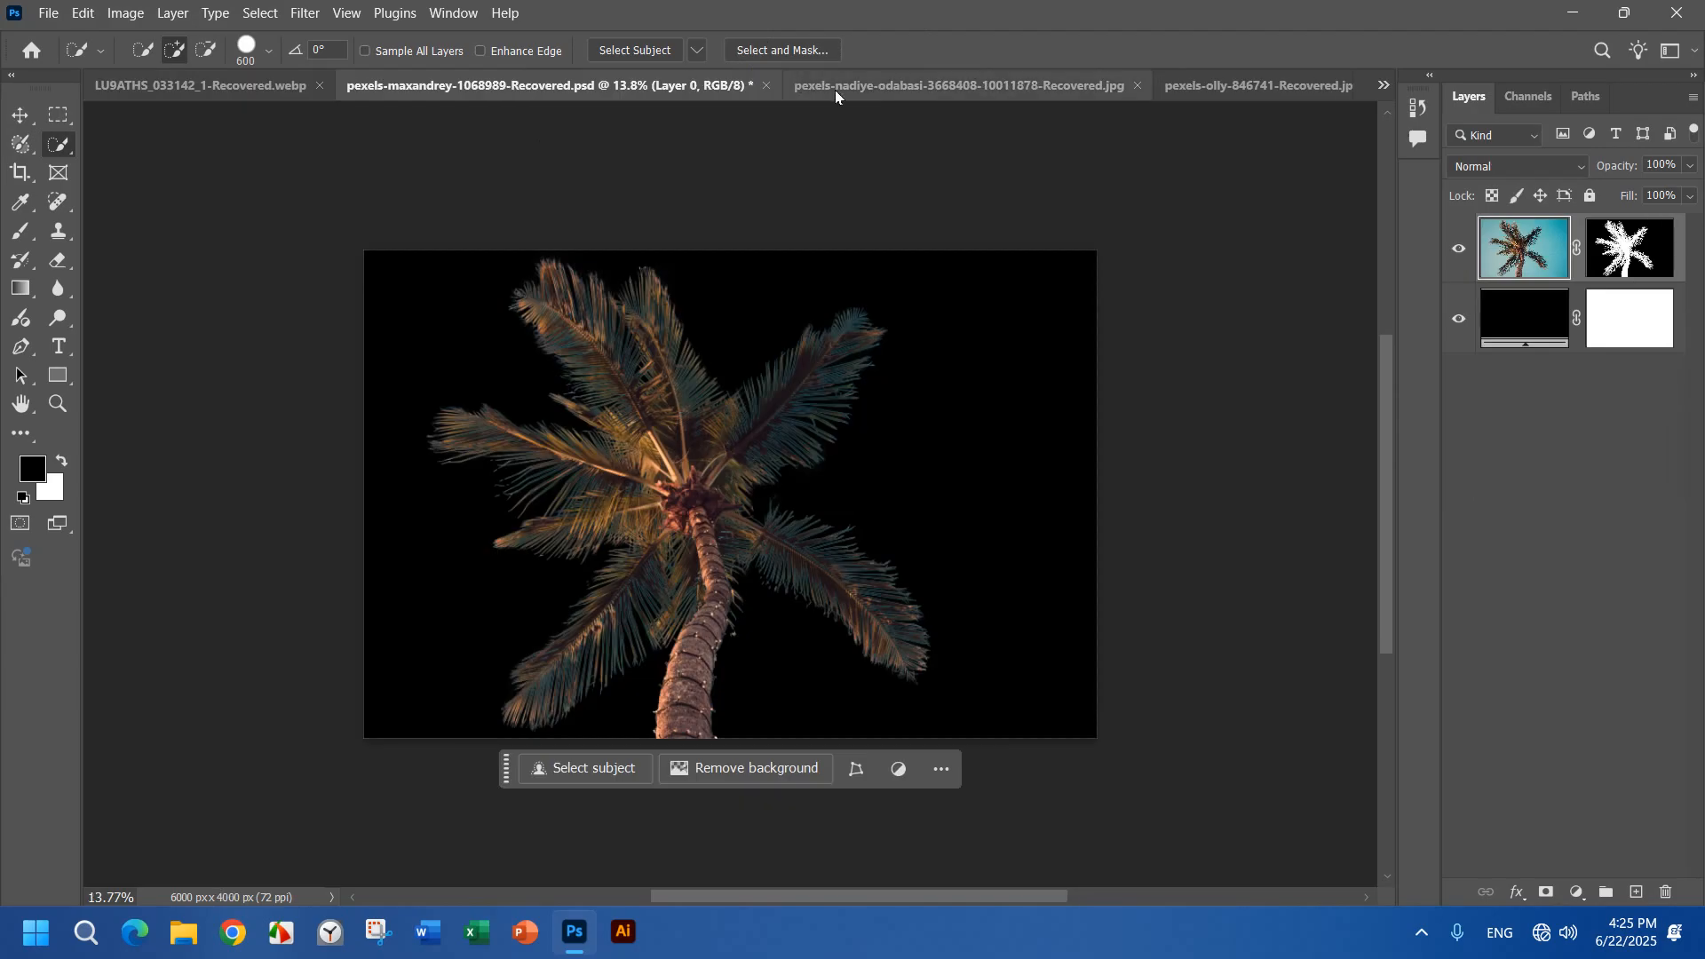
pyautogui.scroll(2, 647, 426)
pyautogui.scroll(-1, 848, 353)
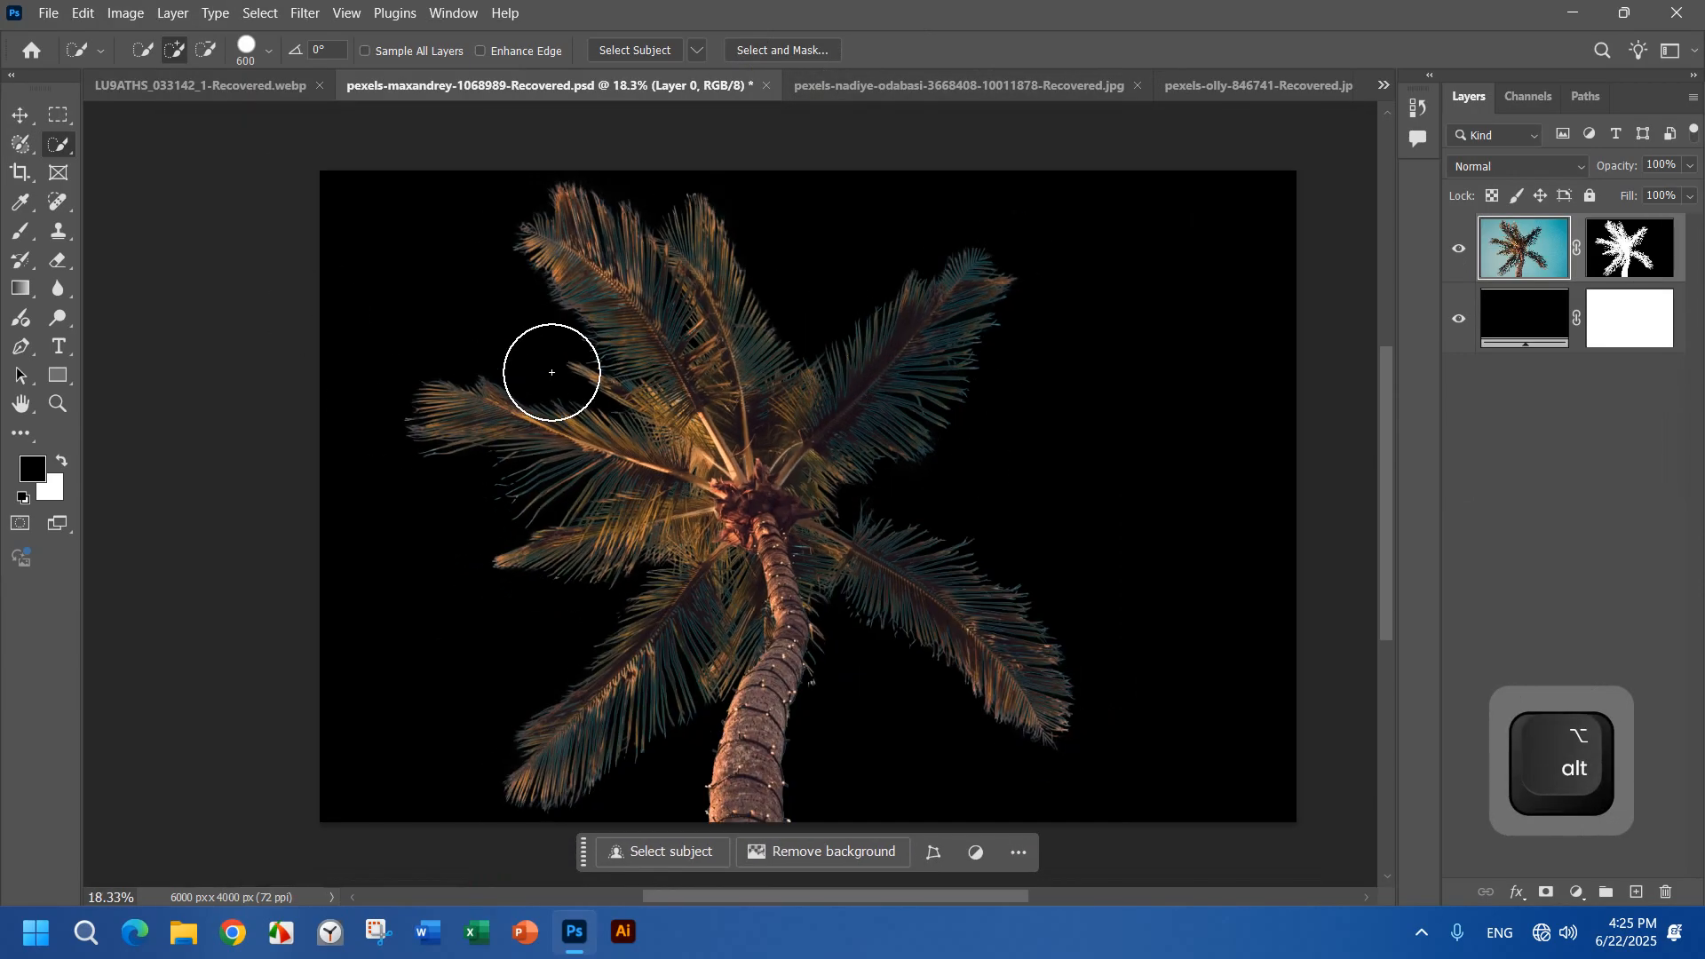
pyautogui.scroll(-1, 564, 371)
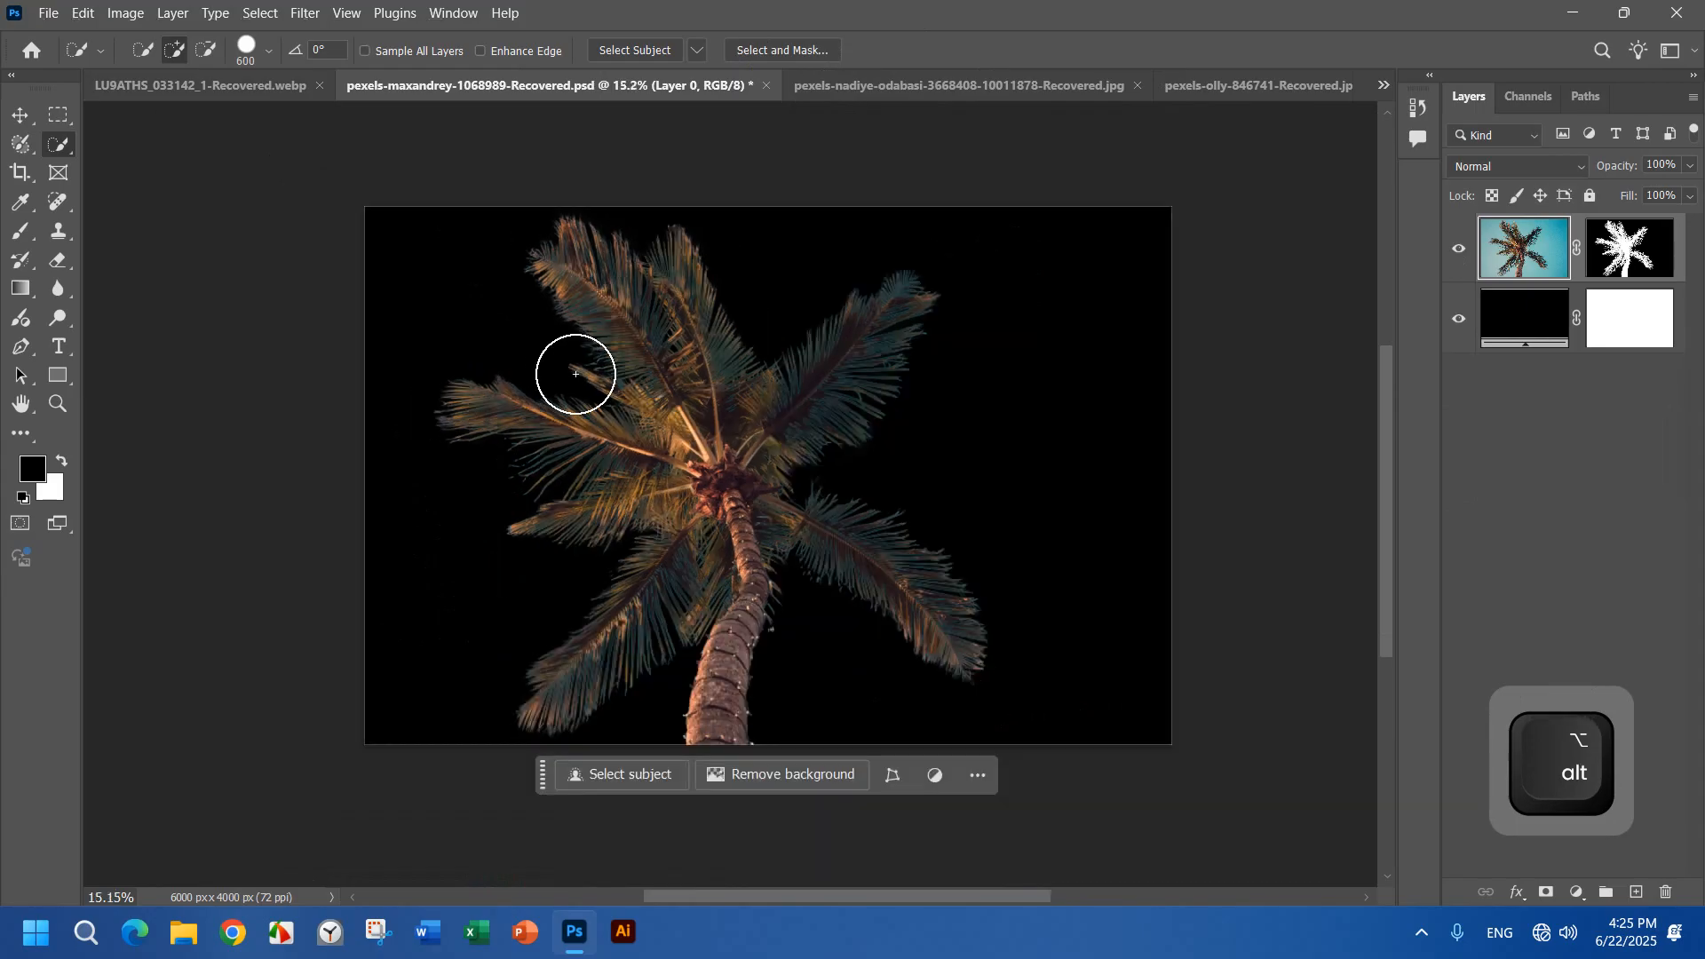
pyautogui.click(181, 91)
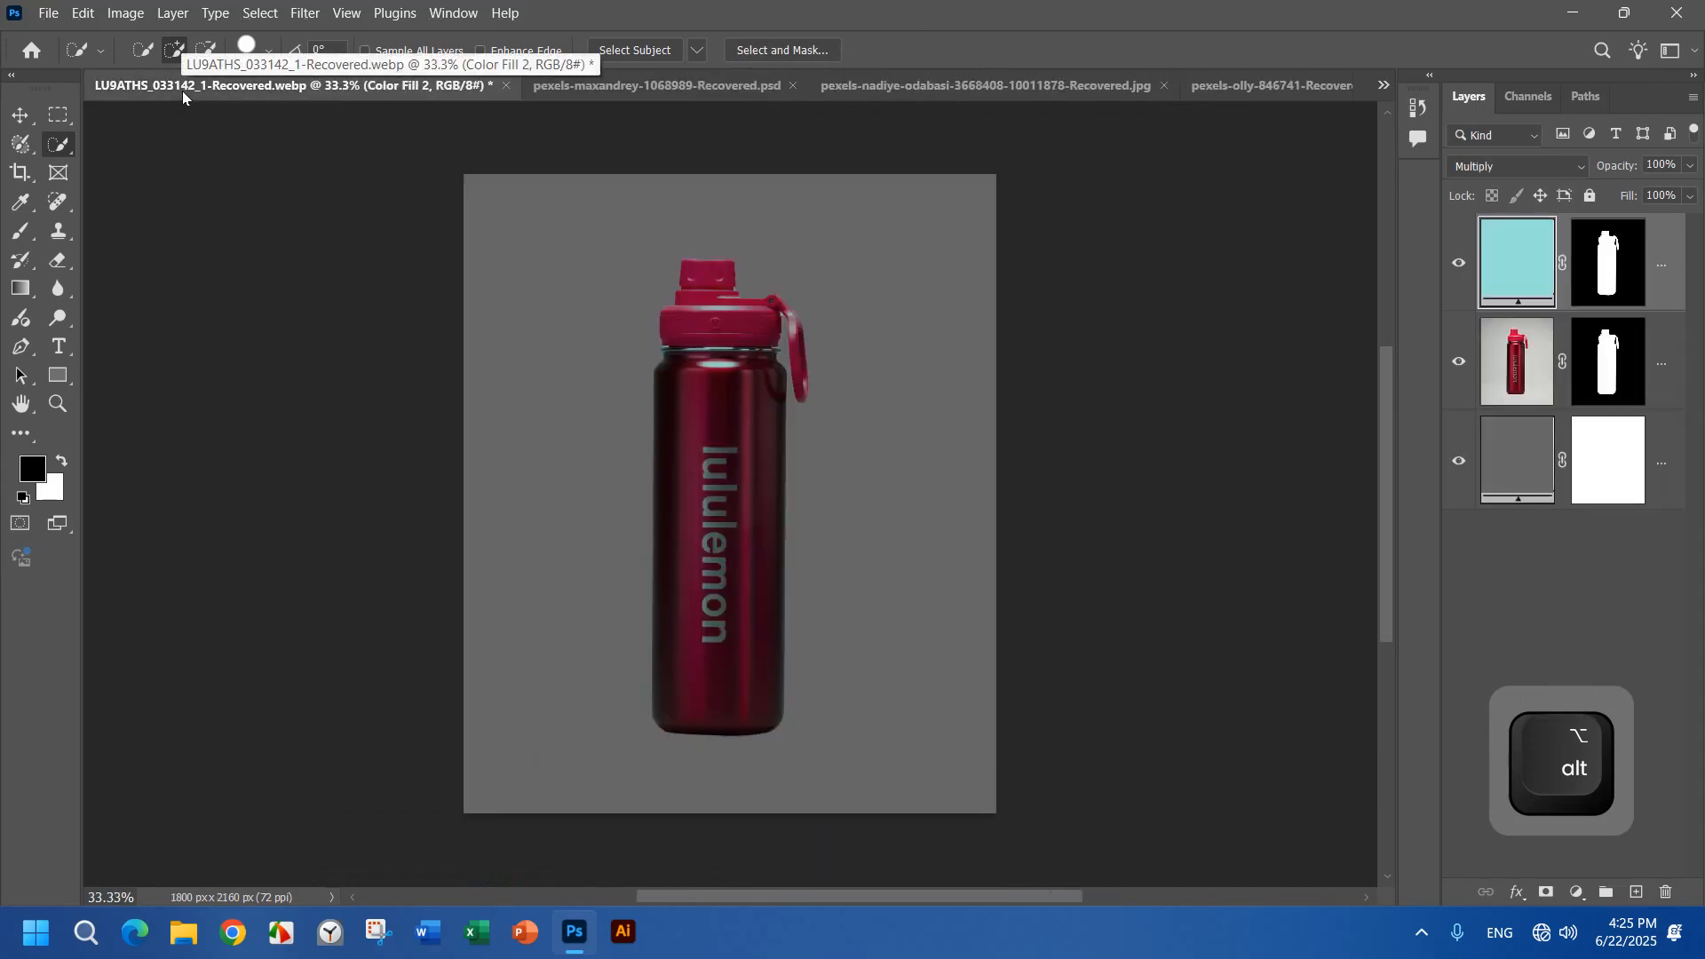
# Step: Switch to File Explorer, open pacto-visual-cWOzOnSoh6Q-unsplash.jpg from Downloads, and examine the cat's fur and whiskers
pyautogui.click(1568, 11)
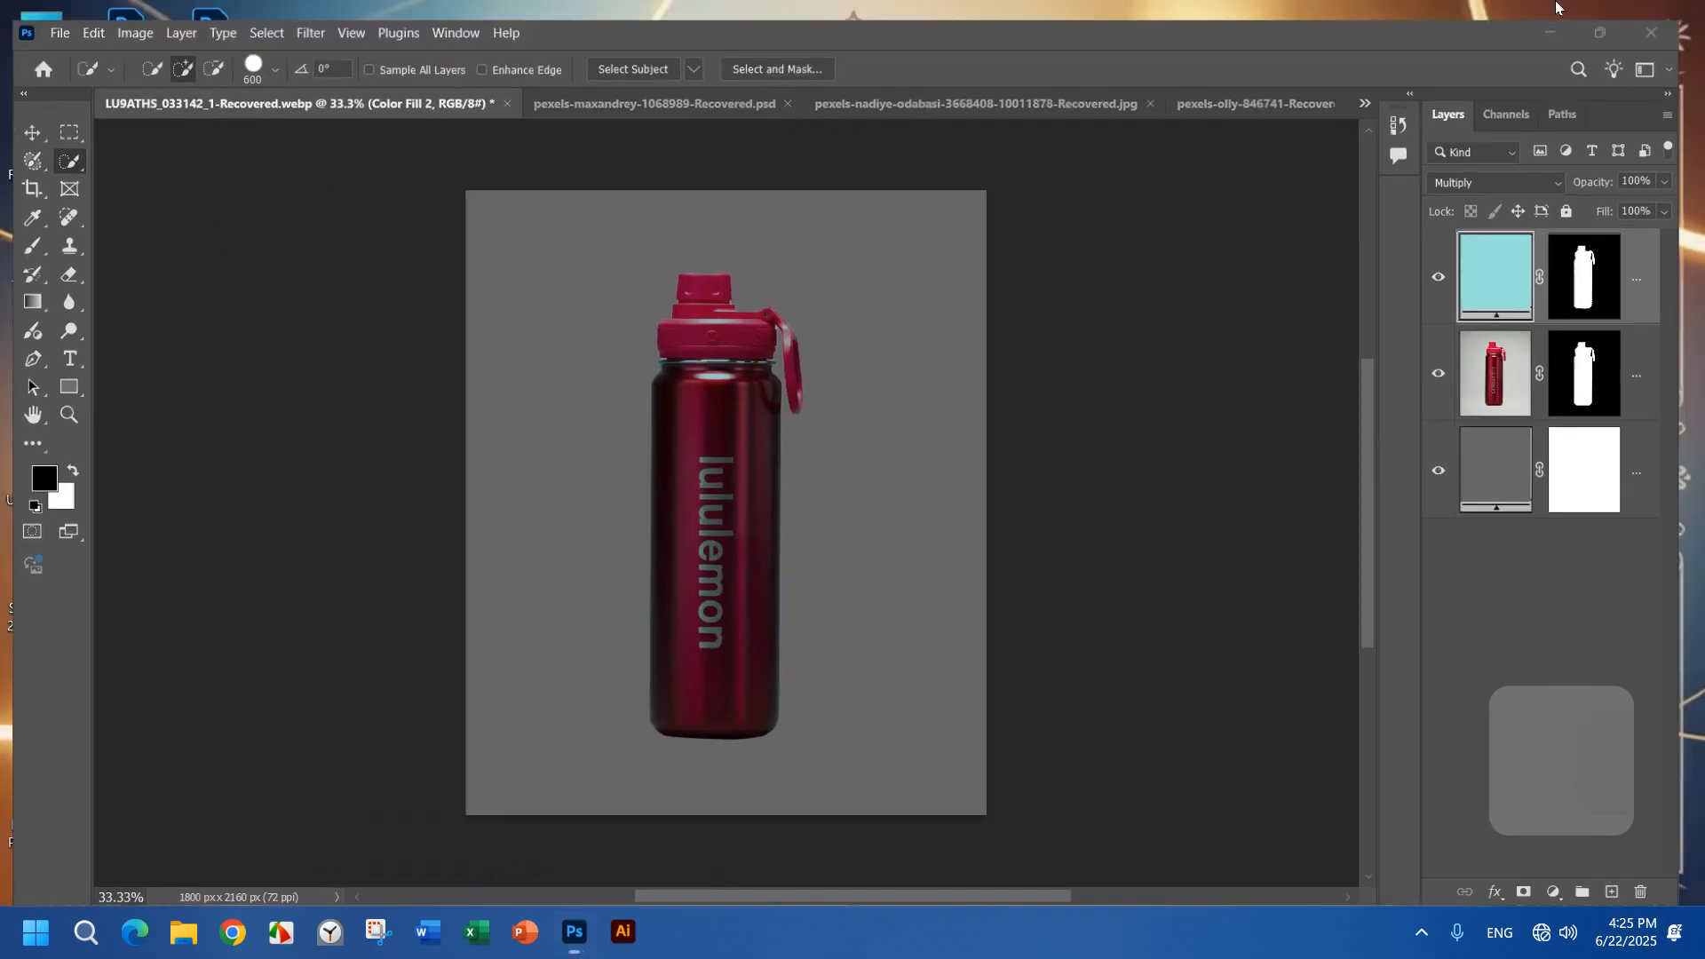
pyautogui.doubleClick(59, 64)
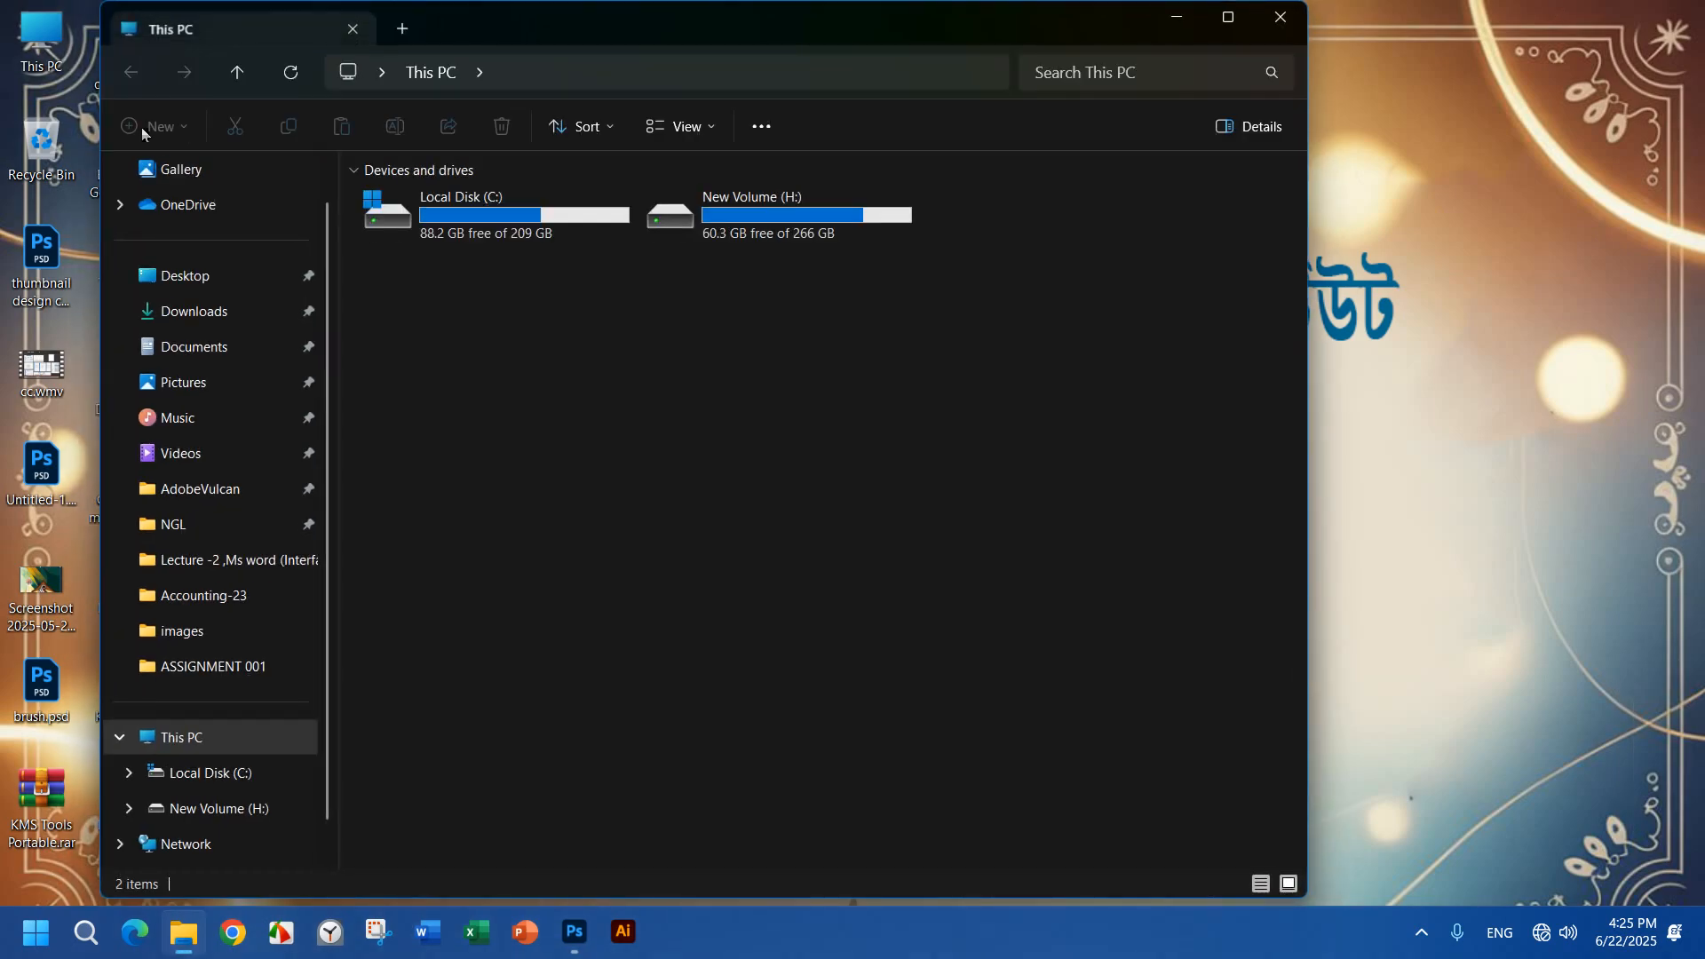
pyautogui.click(219, 328)
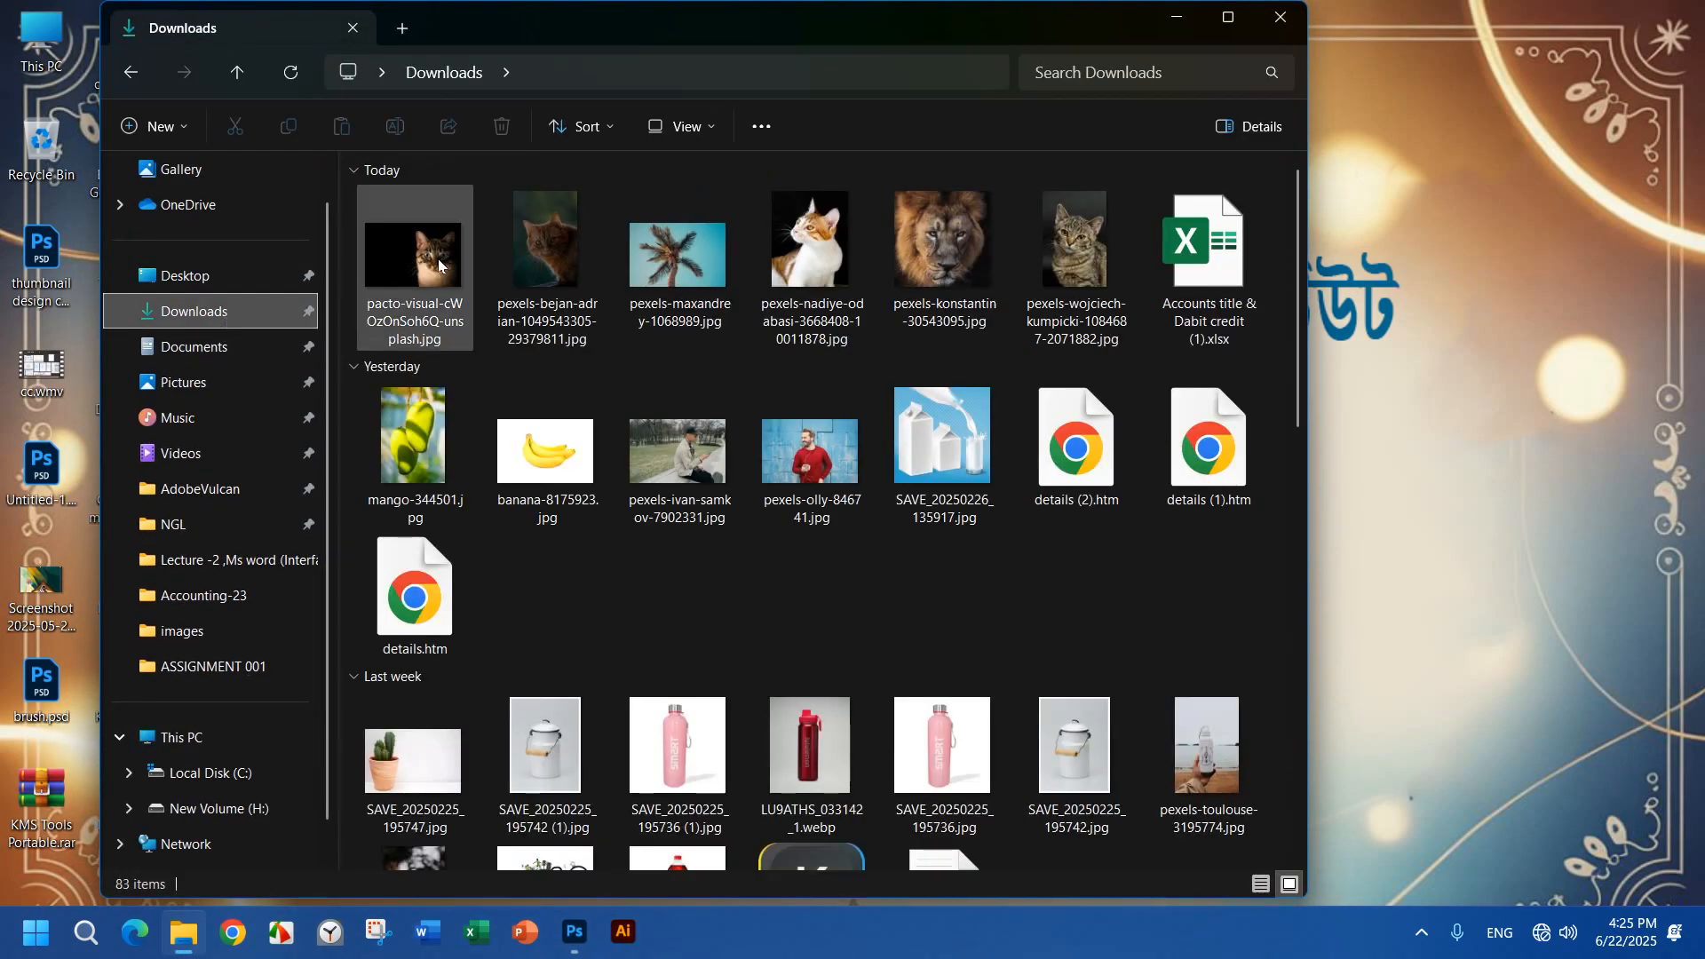
pyautogui.doubleClick(435, 266)
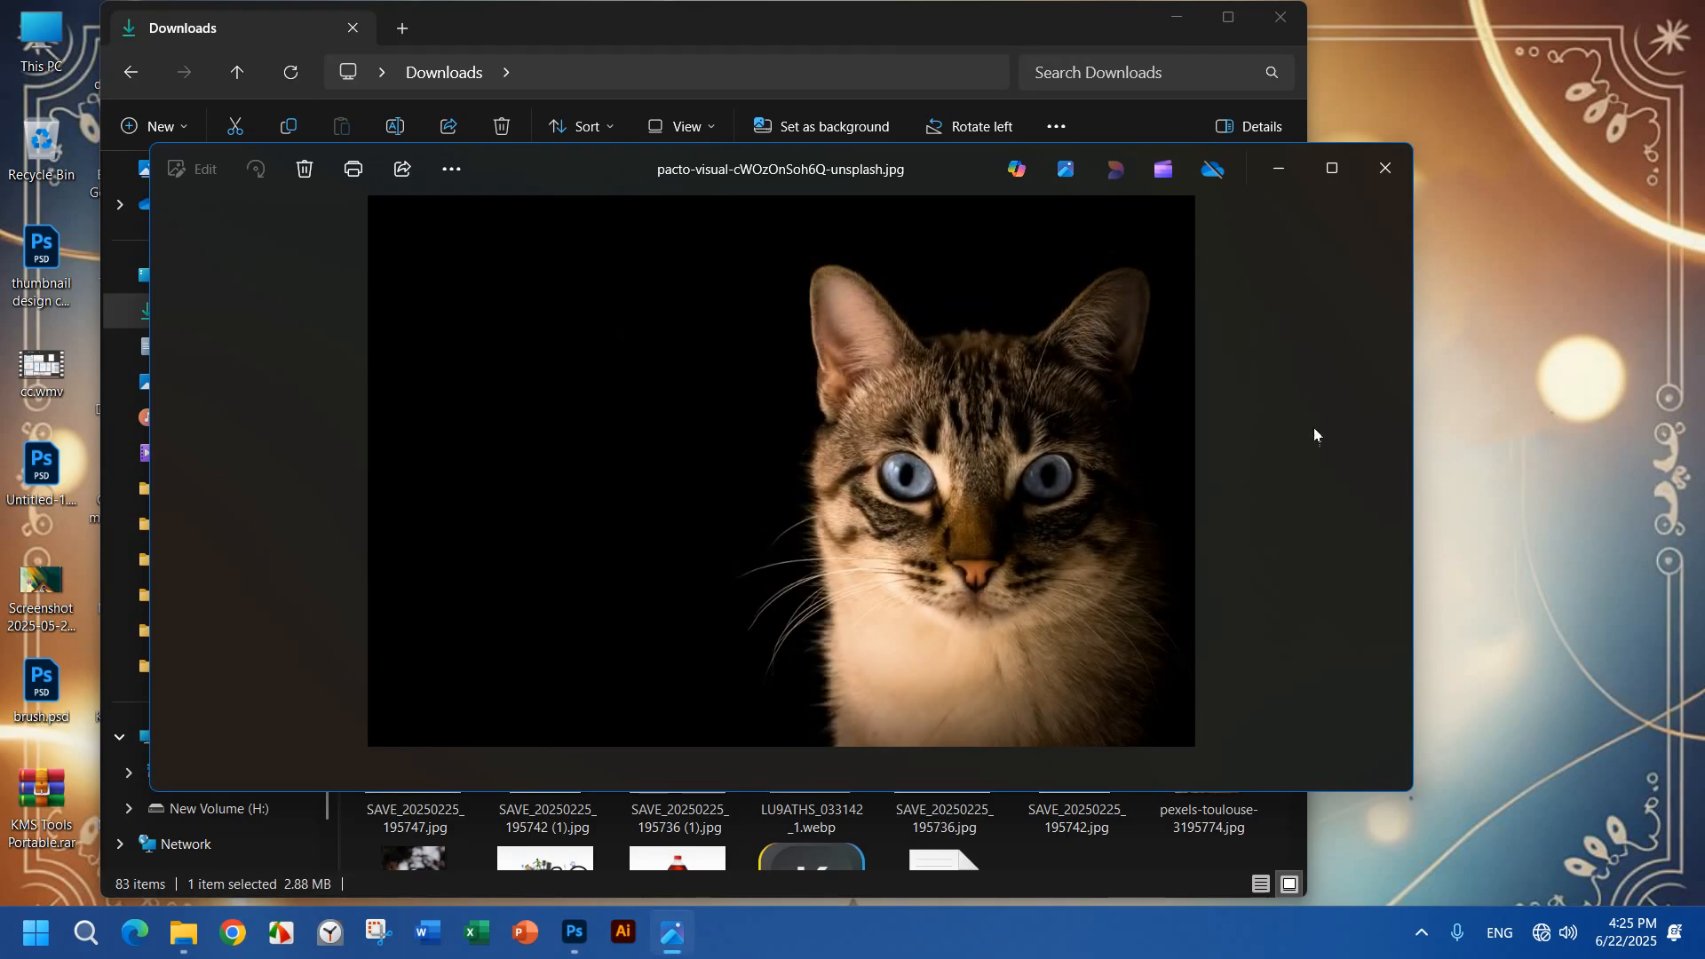
pyautogui.scroll(3, 1048, 568)
pyautogui.scroll(-1, 1035, 516)
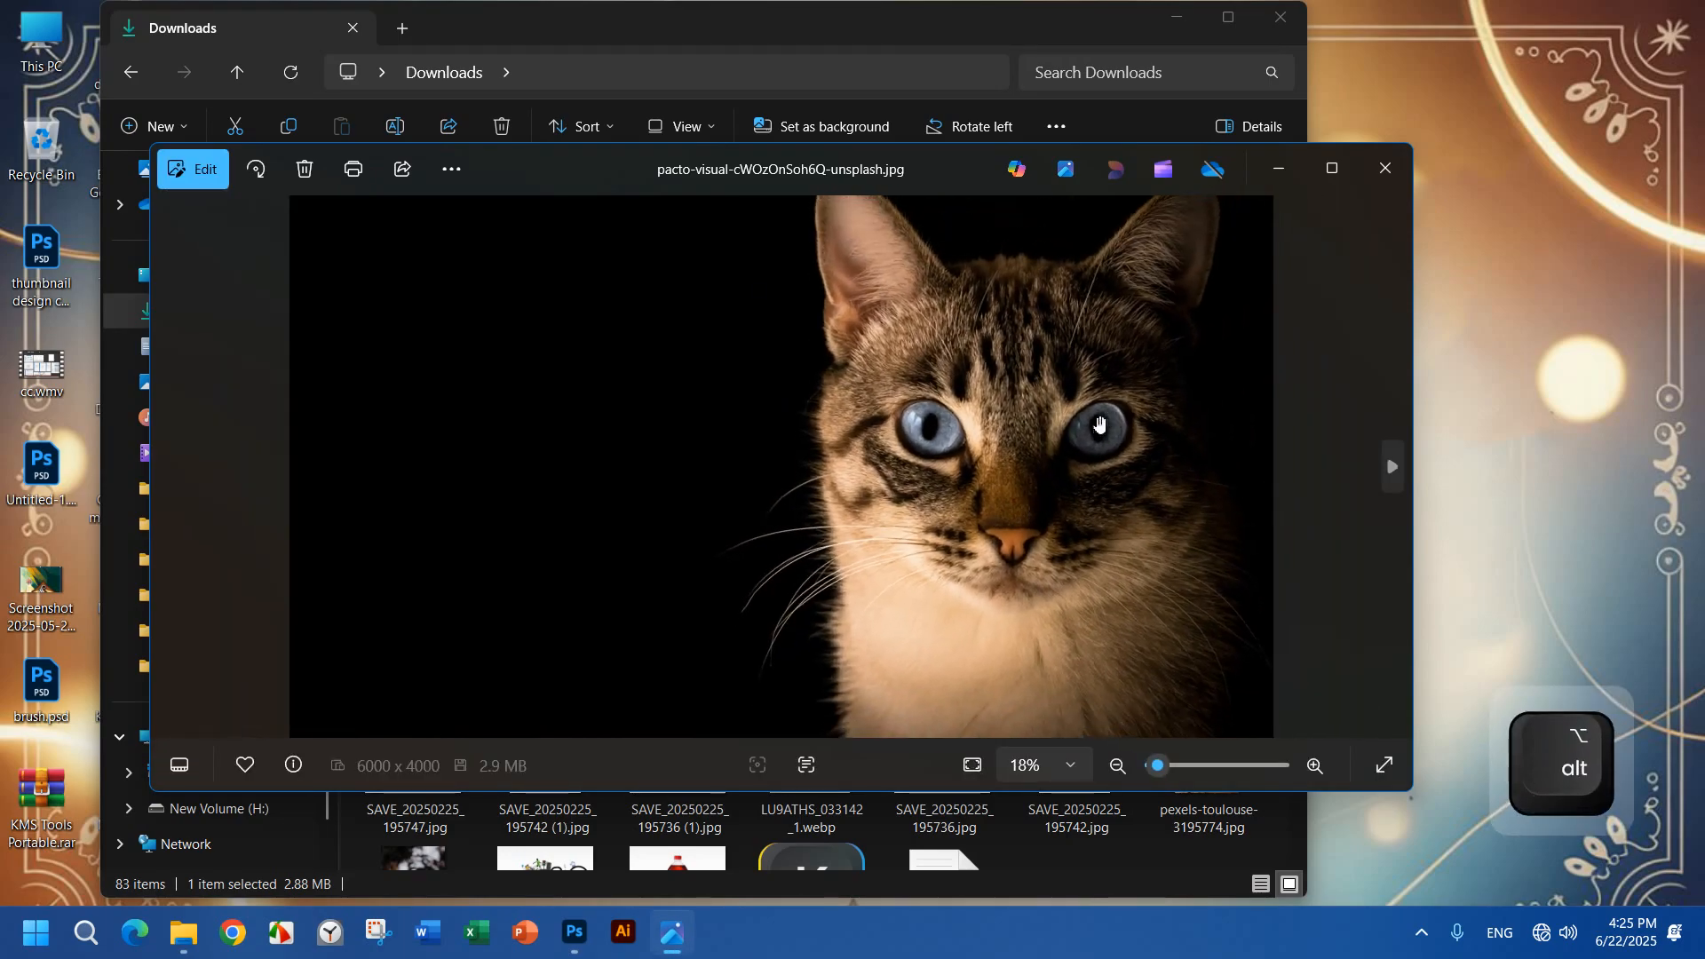
pyautogui.scroll(-2, 1057, 510)
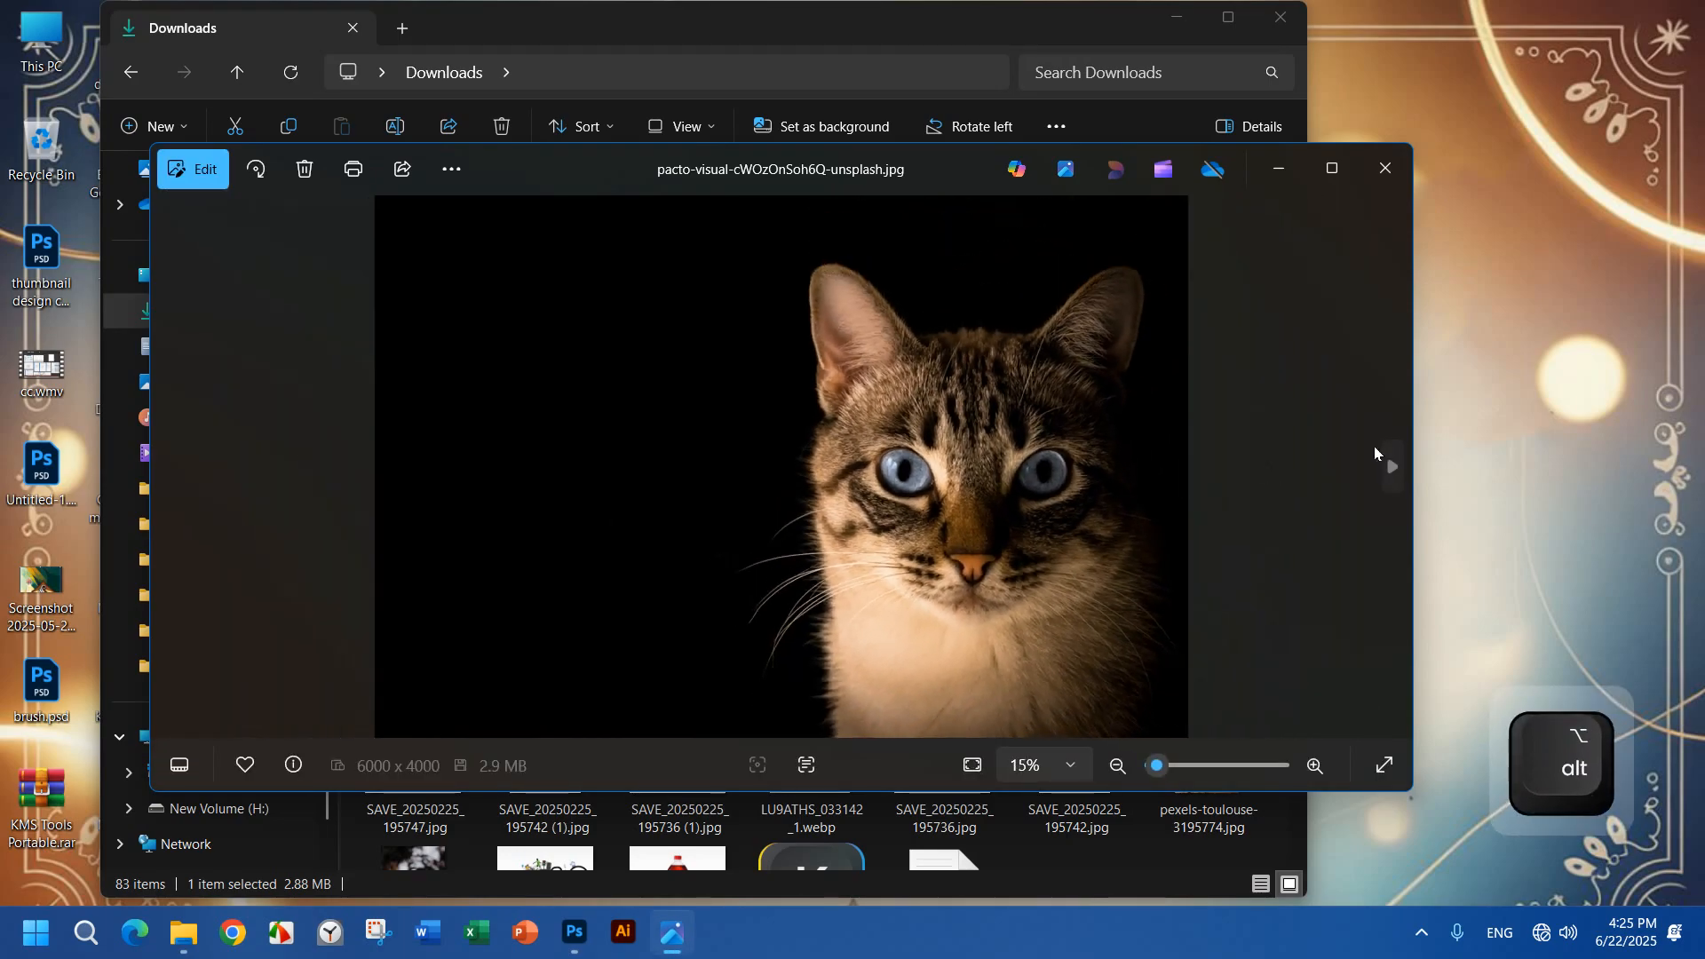
# Step: Show the following photo, the ginger cat on a dark green background, and examine its whiskers and fur edges up close
pyautogui.click(1391, 464)
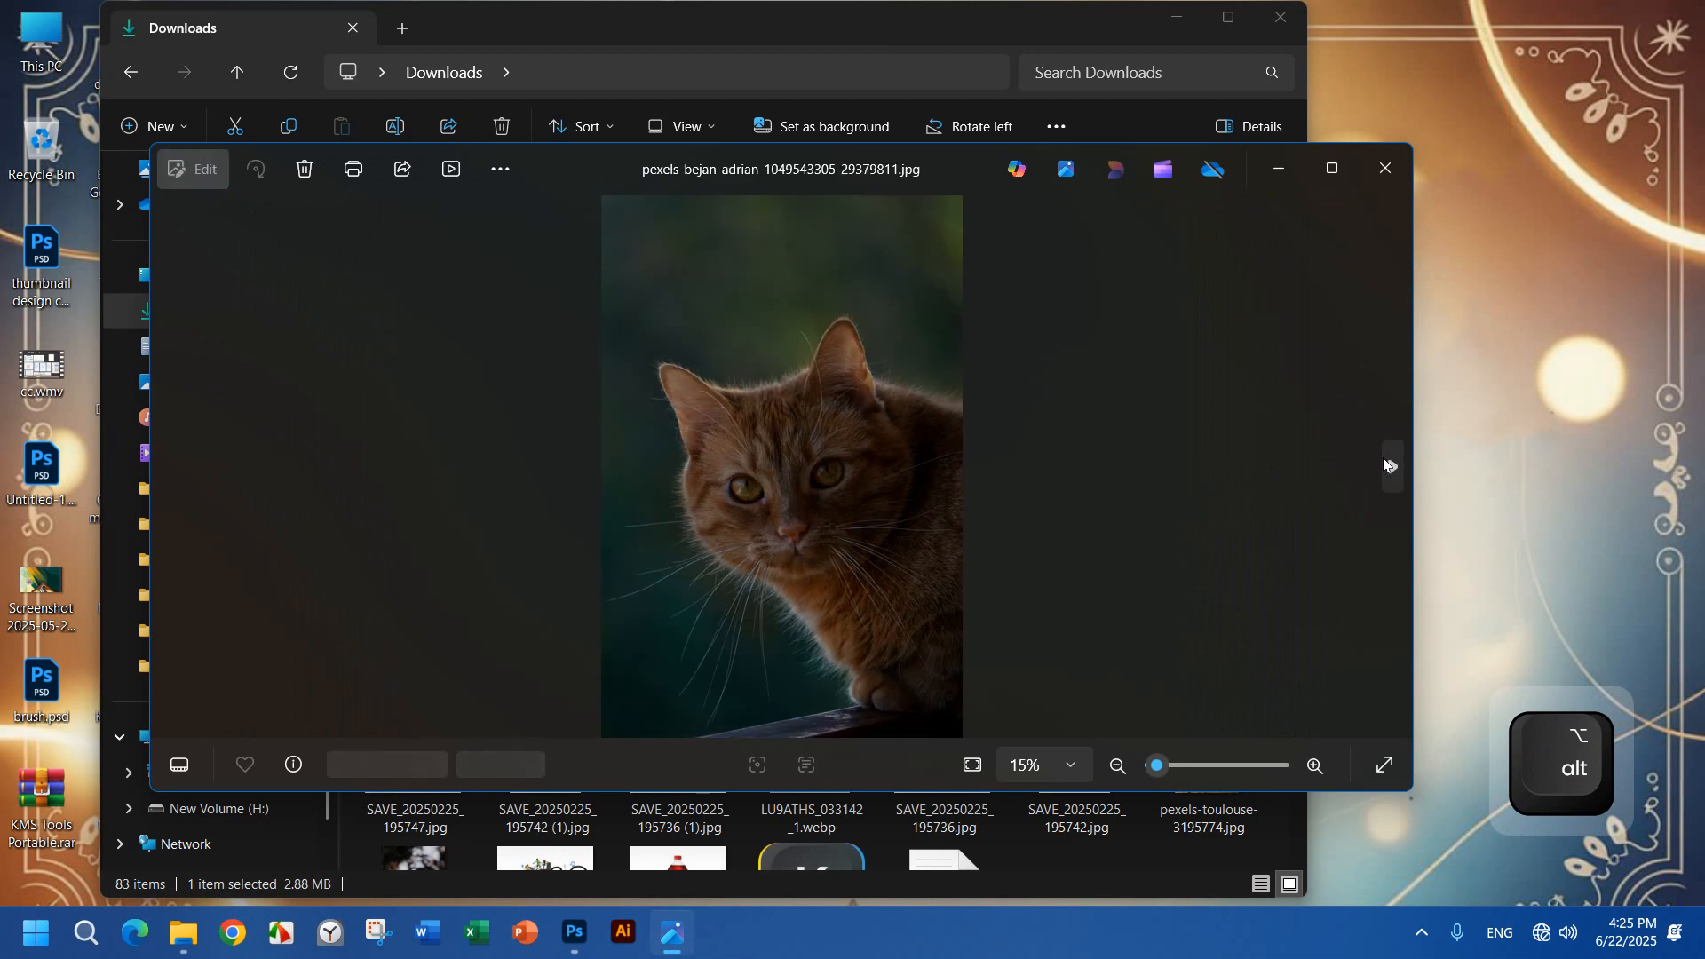
pyautogui.scroll(4, 755, 604)
pyautogui.scroll(-4, 770, 601)
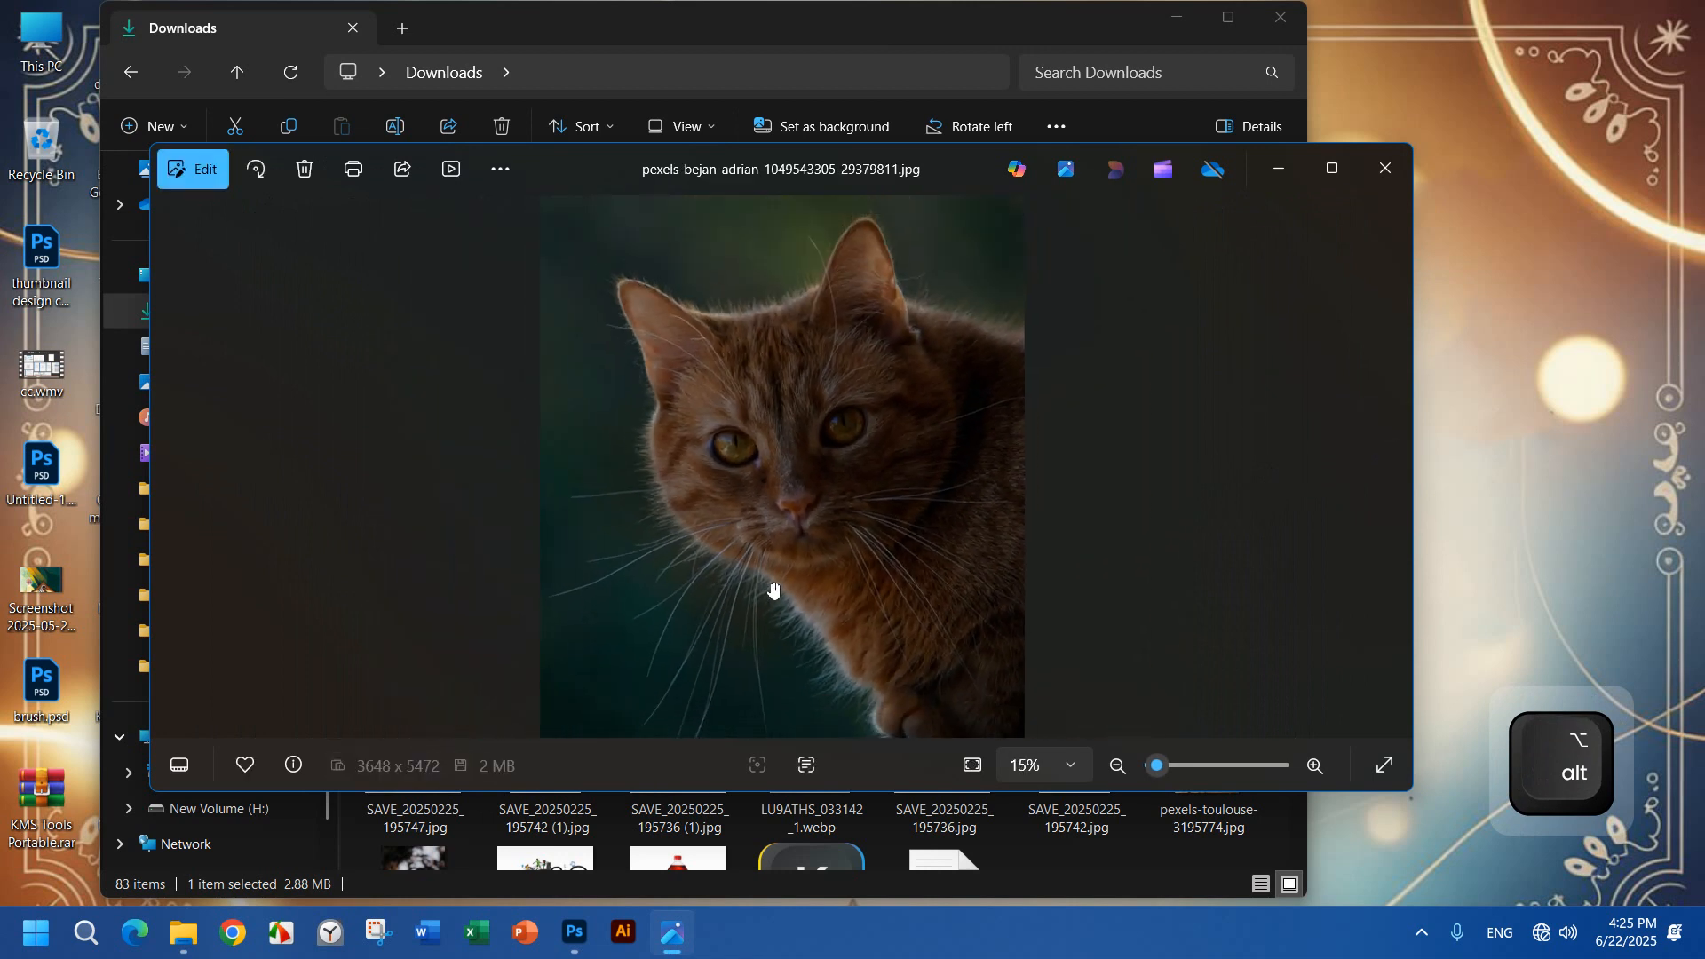
pyautogui.scroll(3, 799, 600)
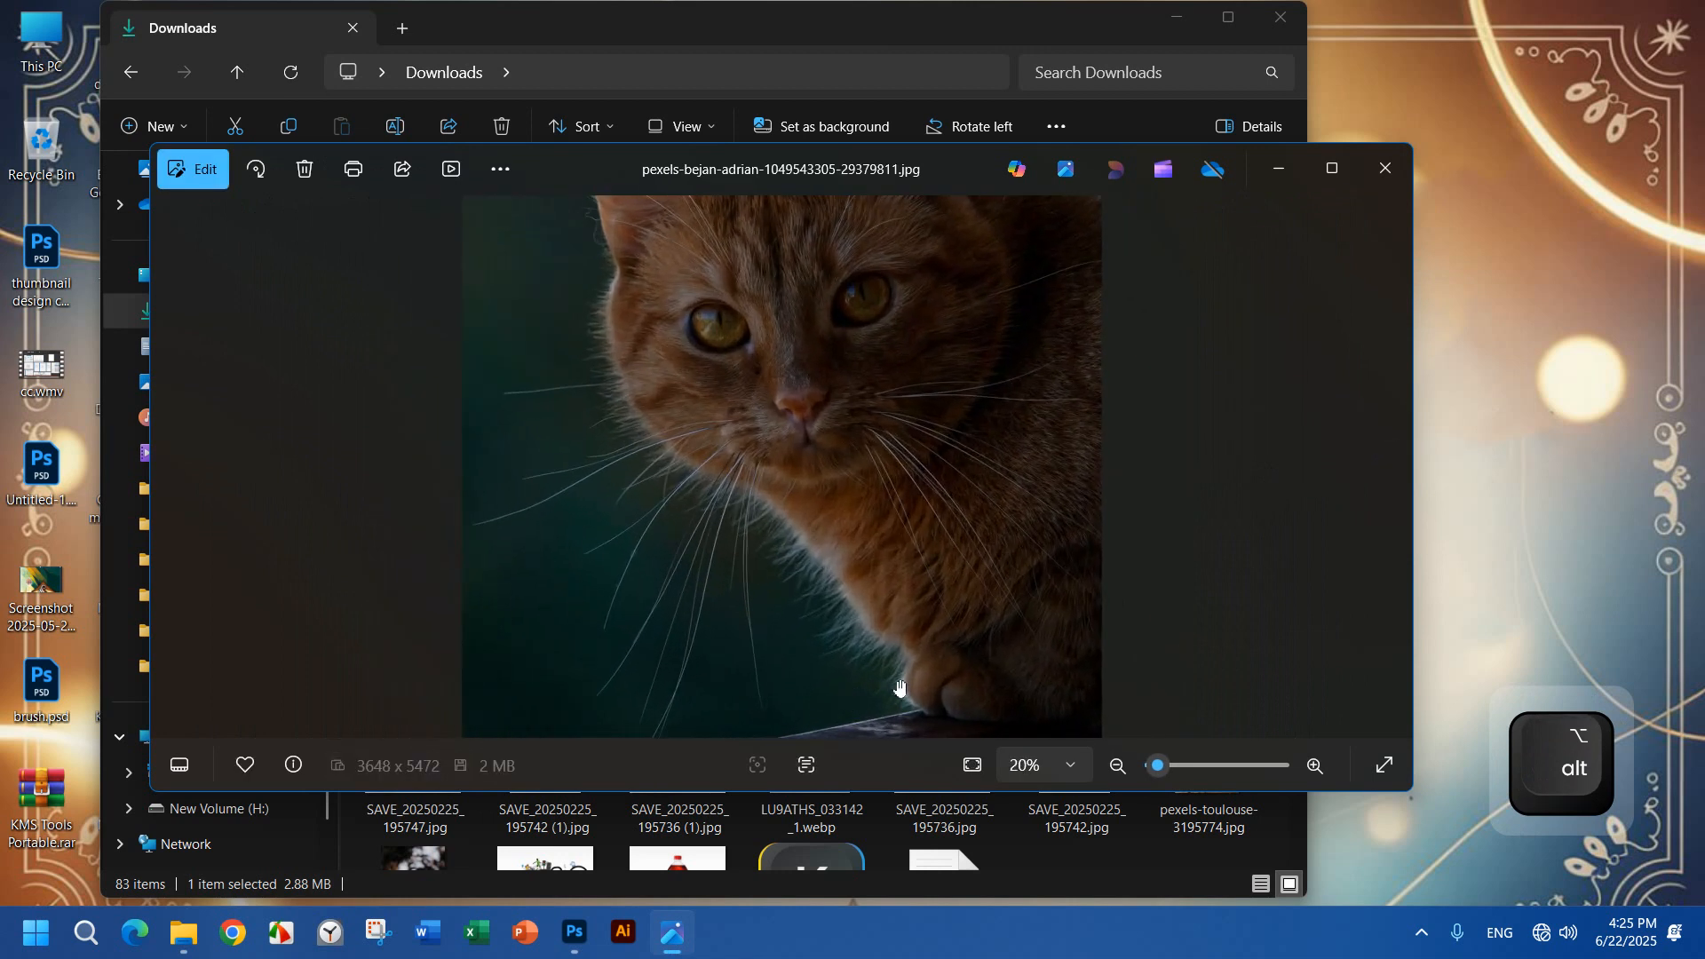
pyautogui.scroll(2, 640, 426)
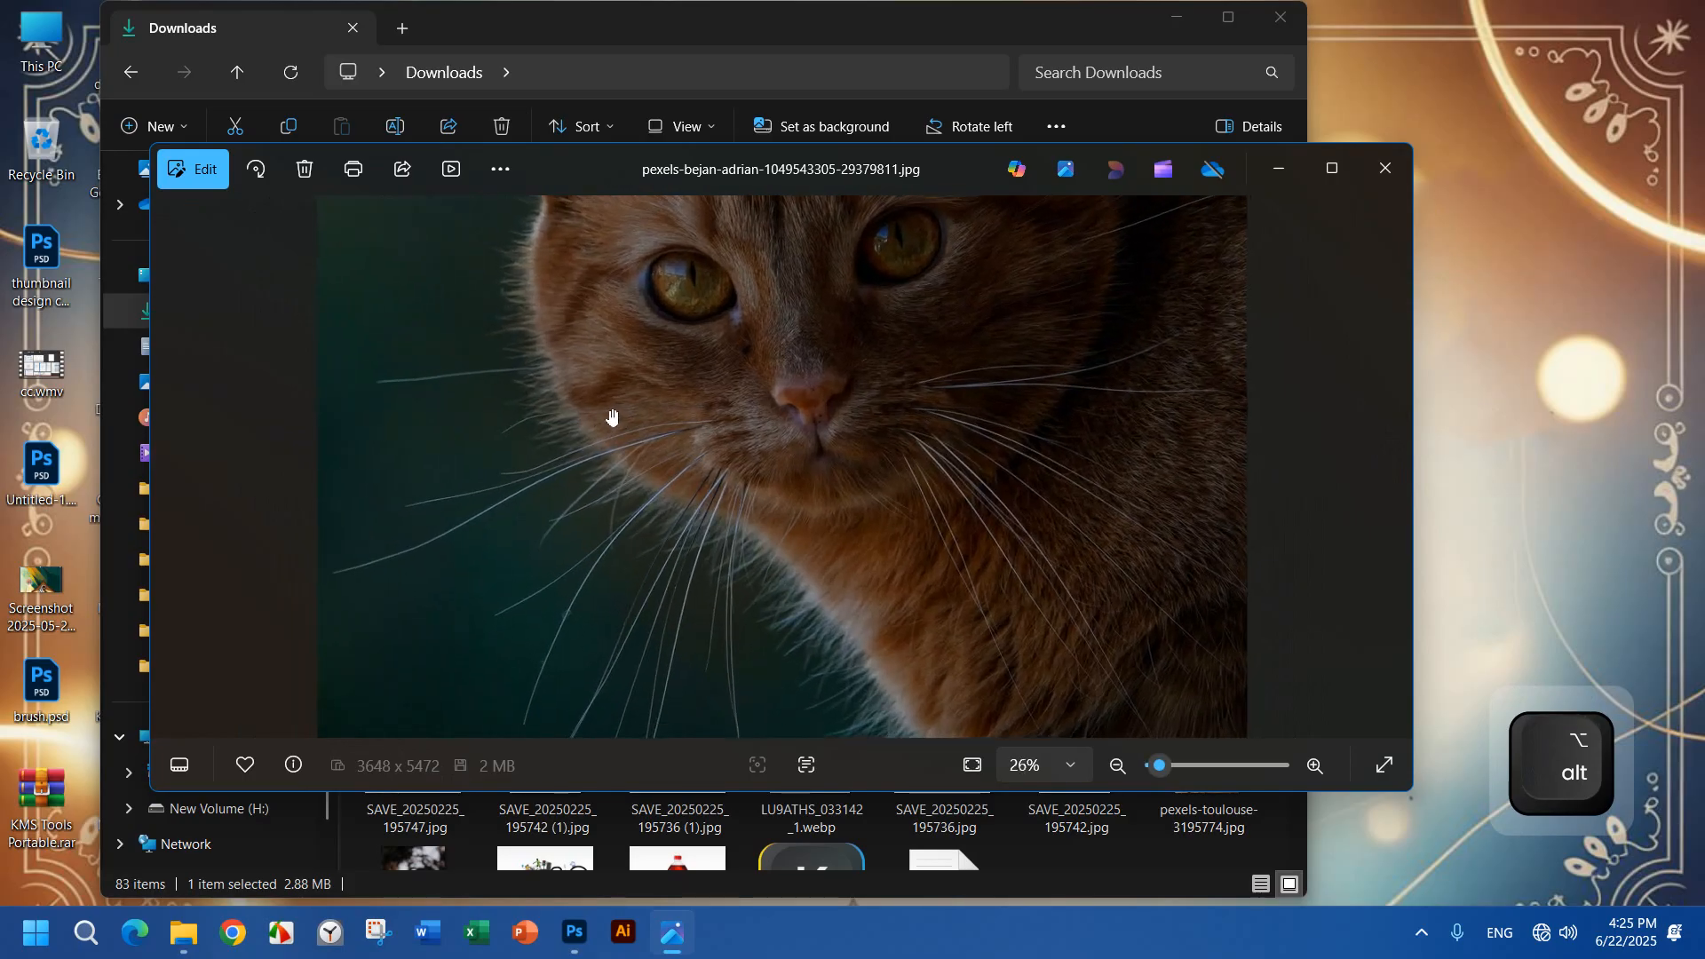
pyautogui.scroll(-2, 615, 417)
pyautogui.scroll(3, 611, 355)
pyautogui.scroll(-2, 613, 355)
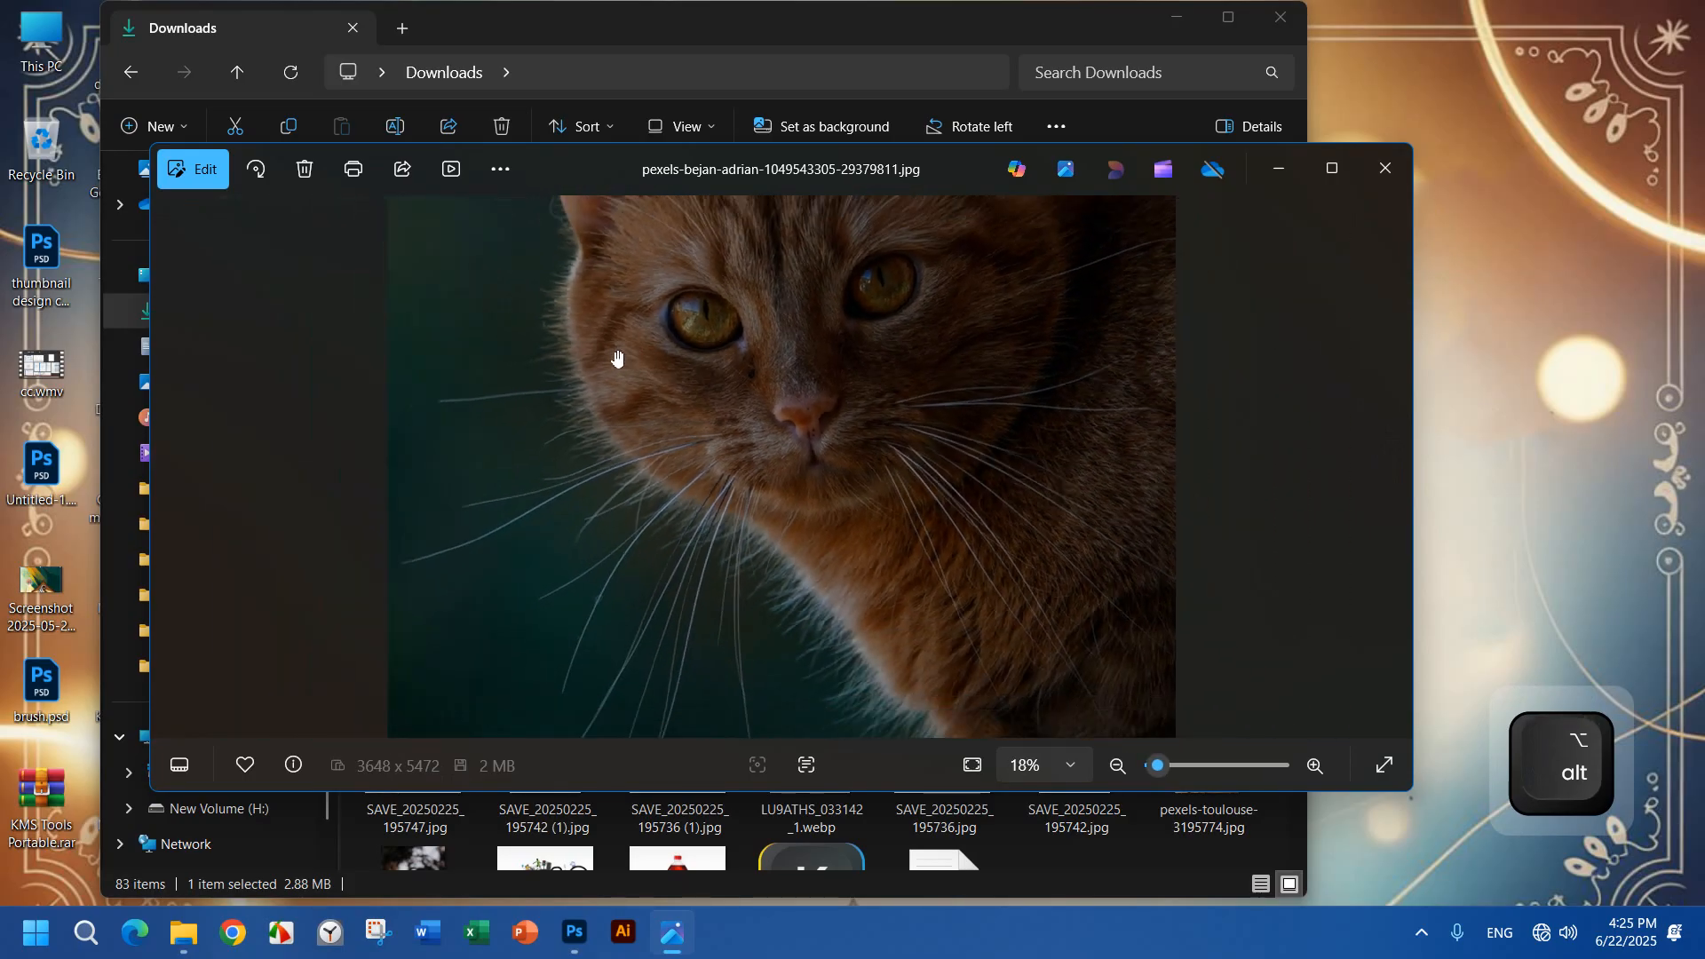
# Step: View the original palm tree photo briefly and return to the full view of the ginger cat photo
pyautogui.press('space')
pyautogui.press('space')
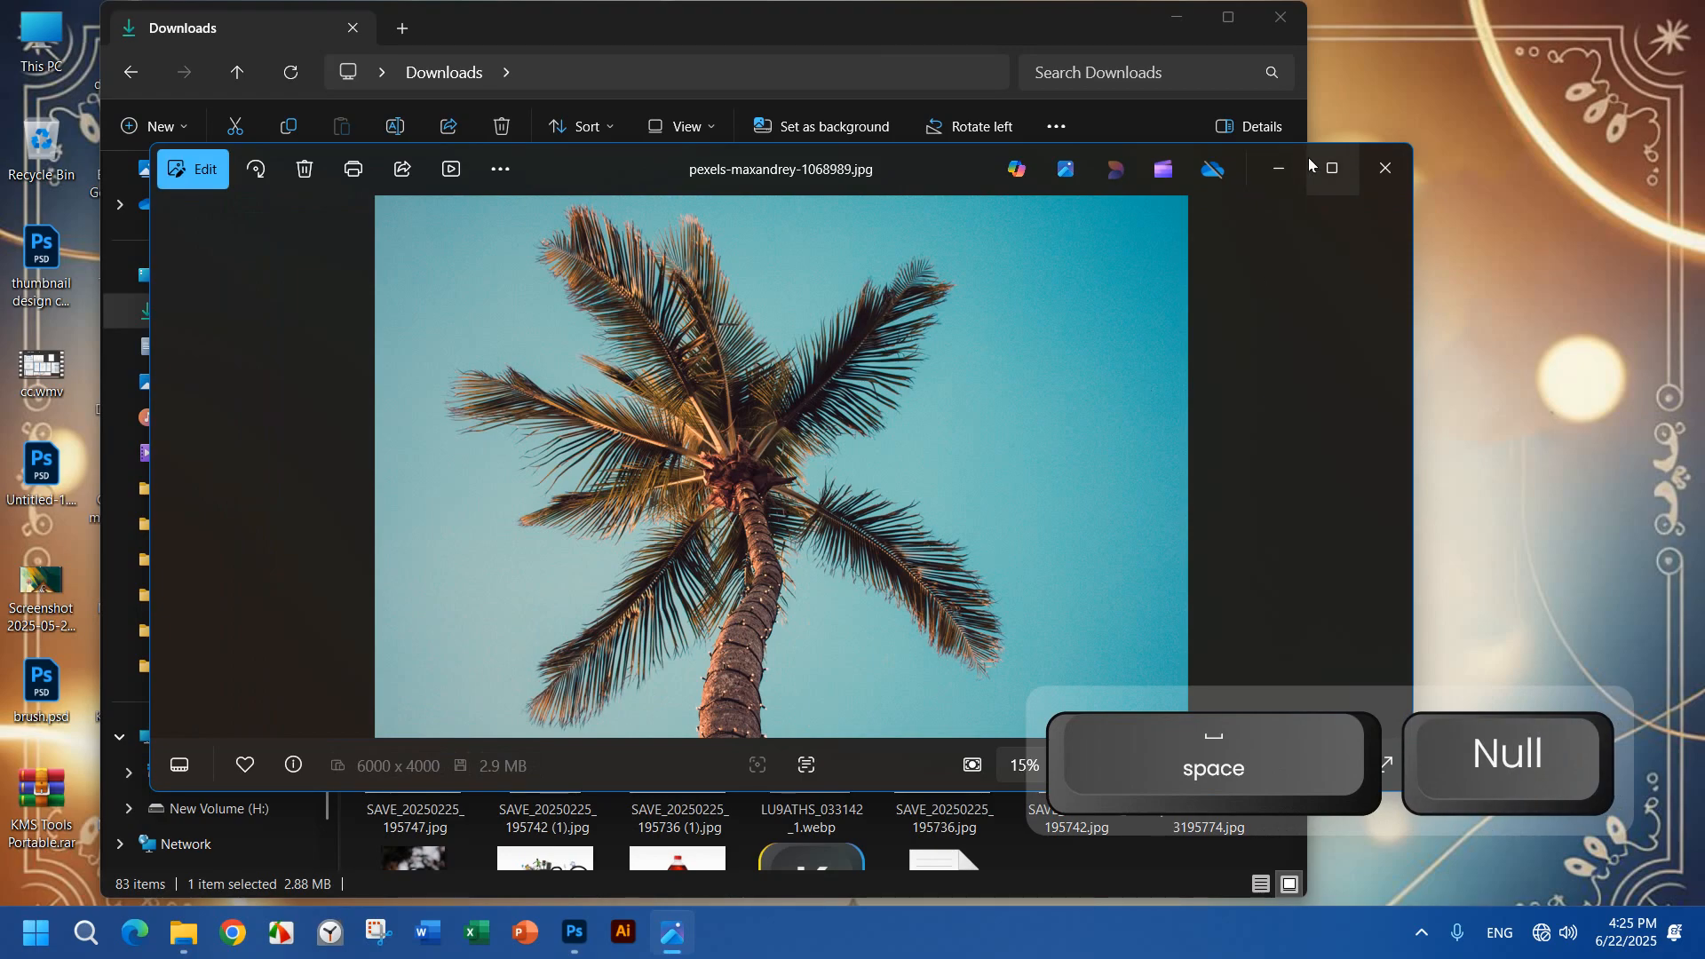
pyautogui.click(170, 462)
pyautogui.press('alt')
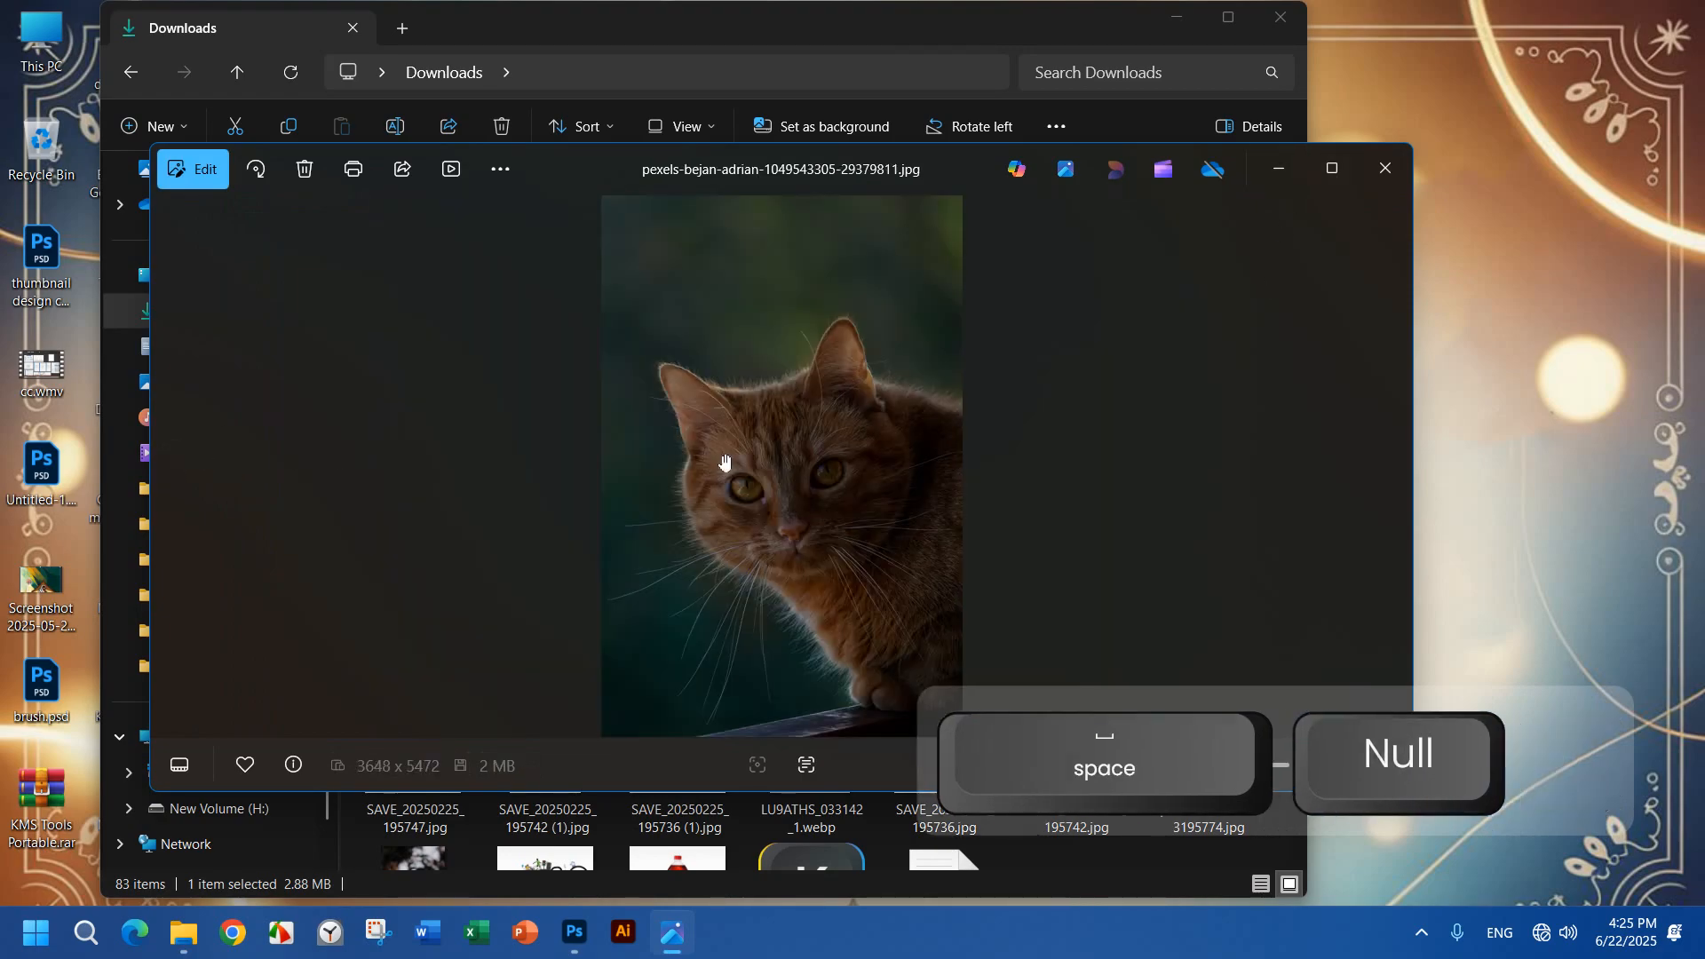
pyautogui.scroll(-3, 728, 477)
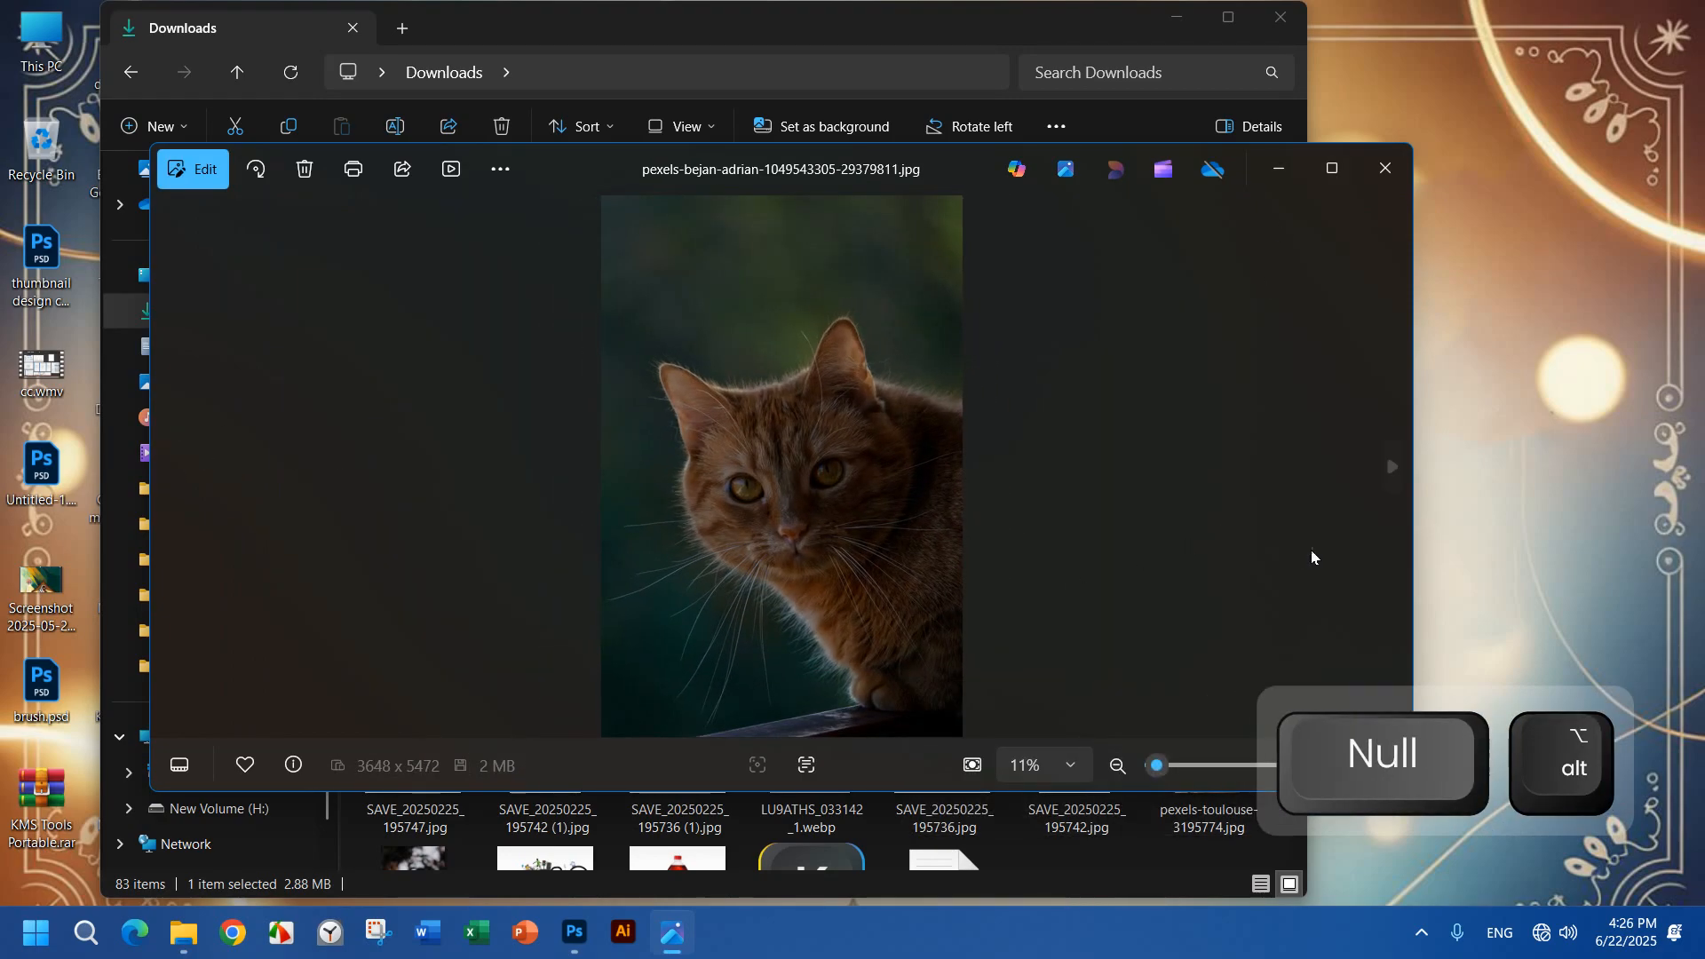
# Step: Browse forward from the ginger cat through the palm, white-and-orange cat and tabby cat photos to the banana image
pyautogui.click(1394, 466)
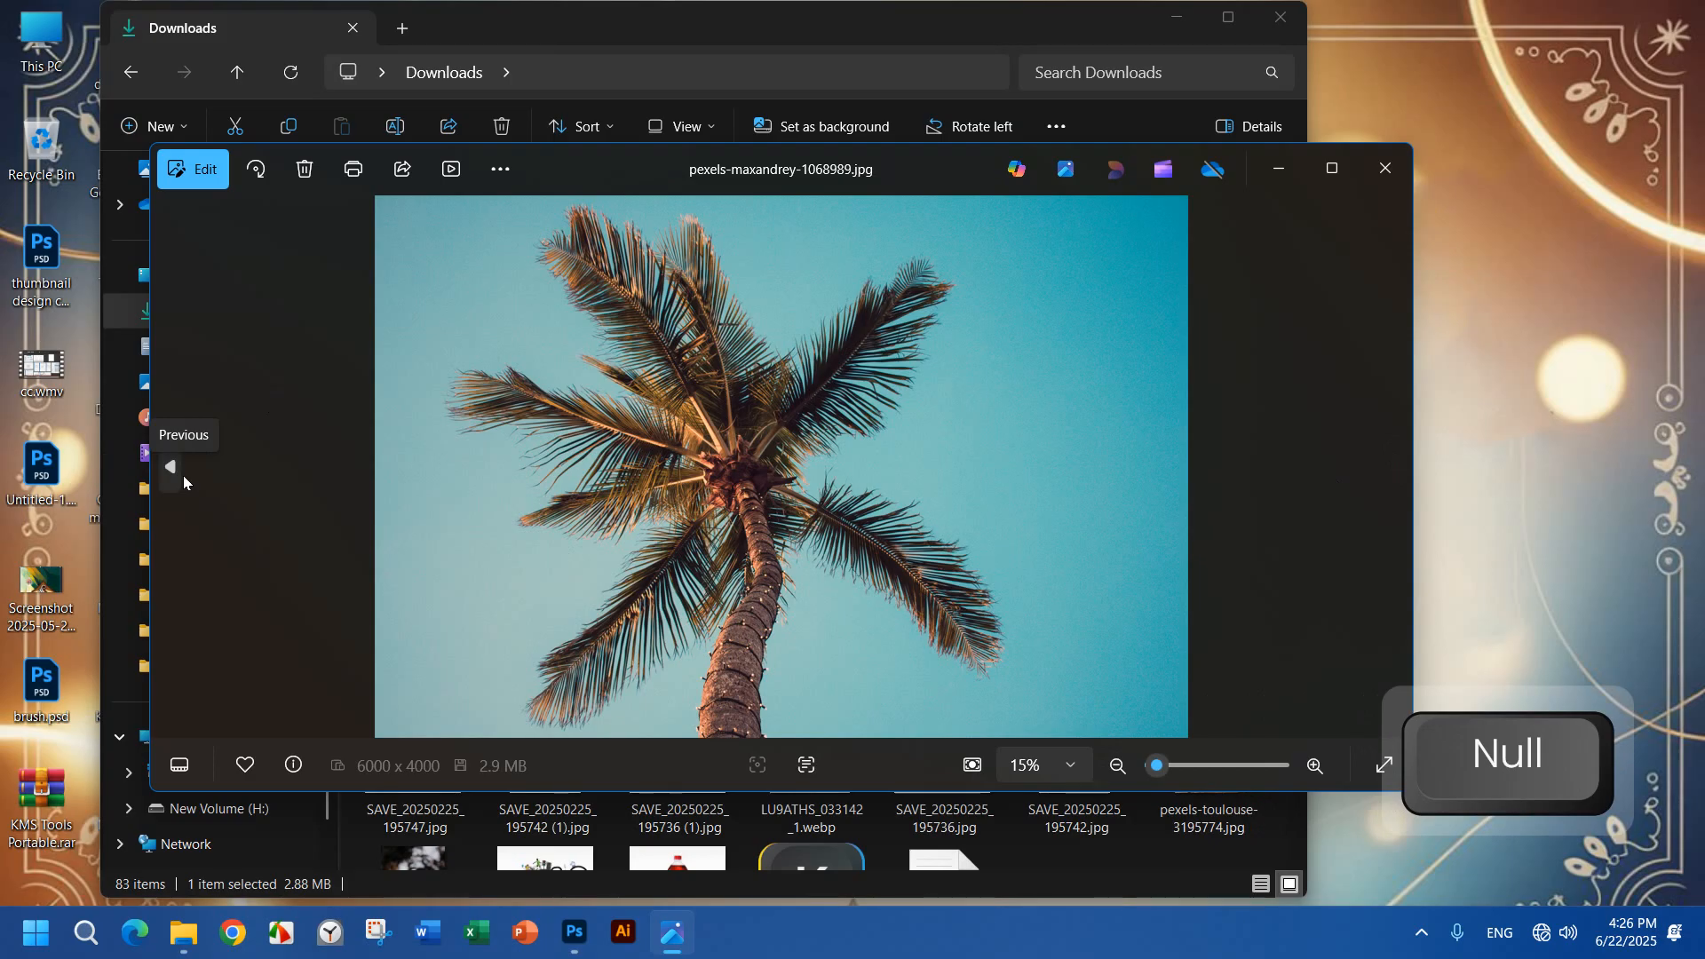
pyautogui.click(1391, 468)
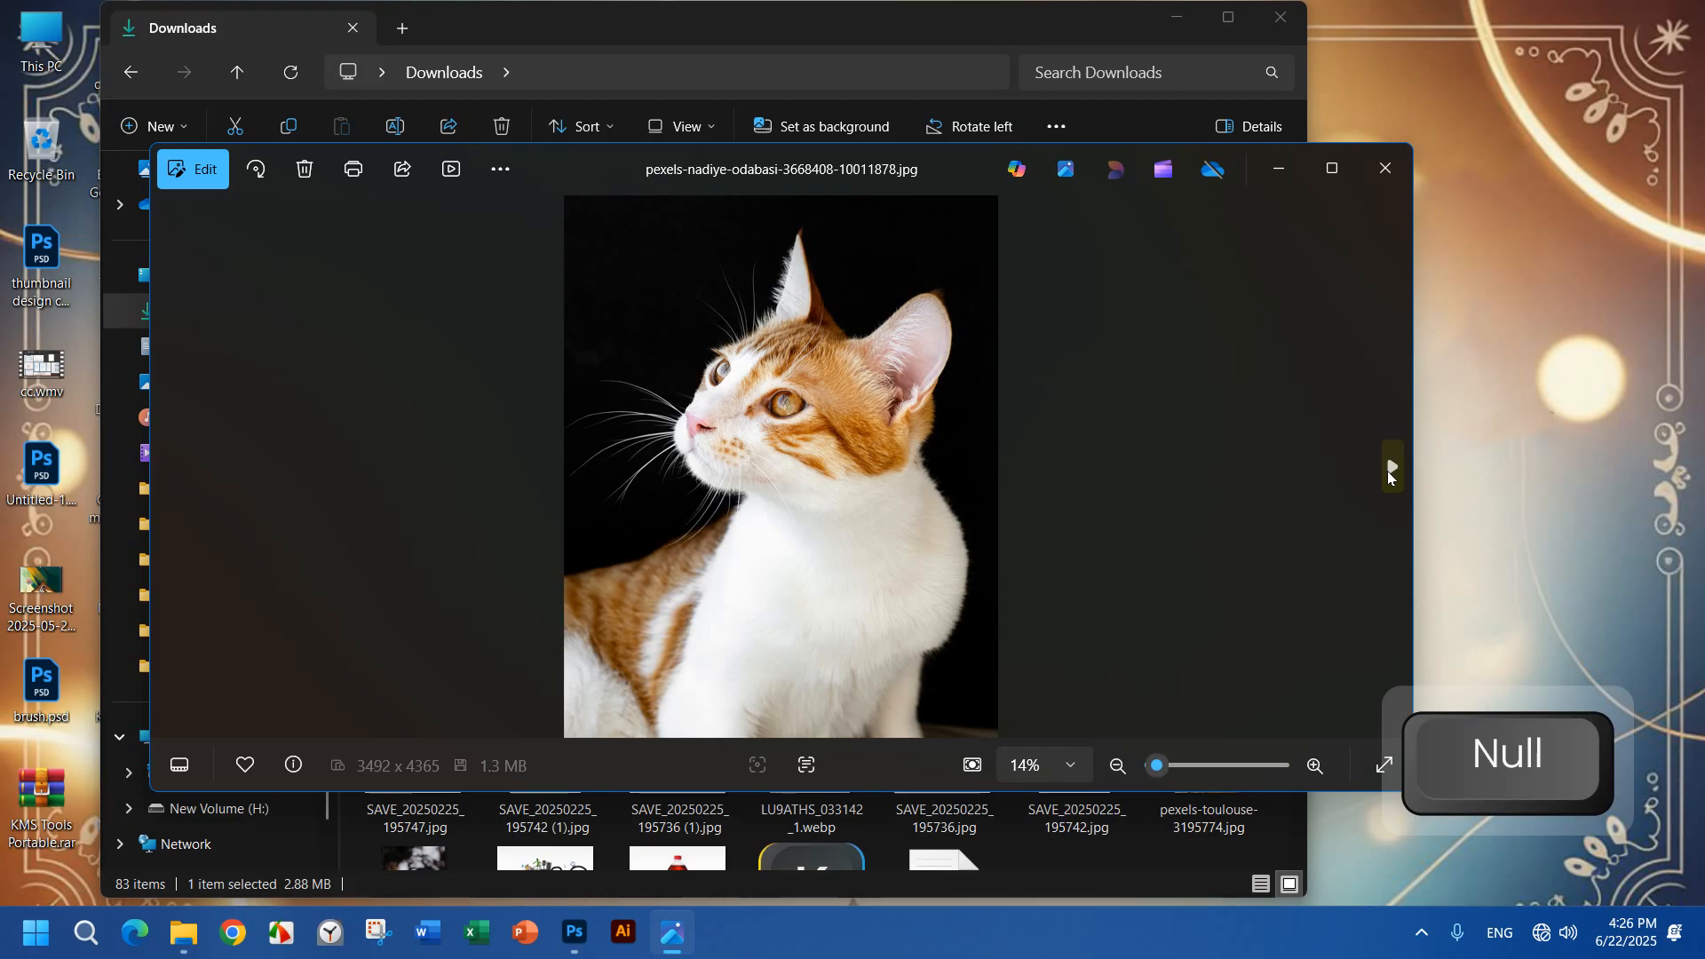
pyautogui.click(1391, 475)
pyautogui.click(1391, 475)
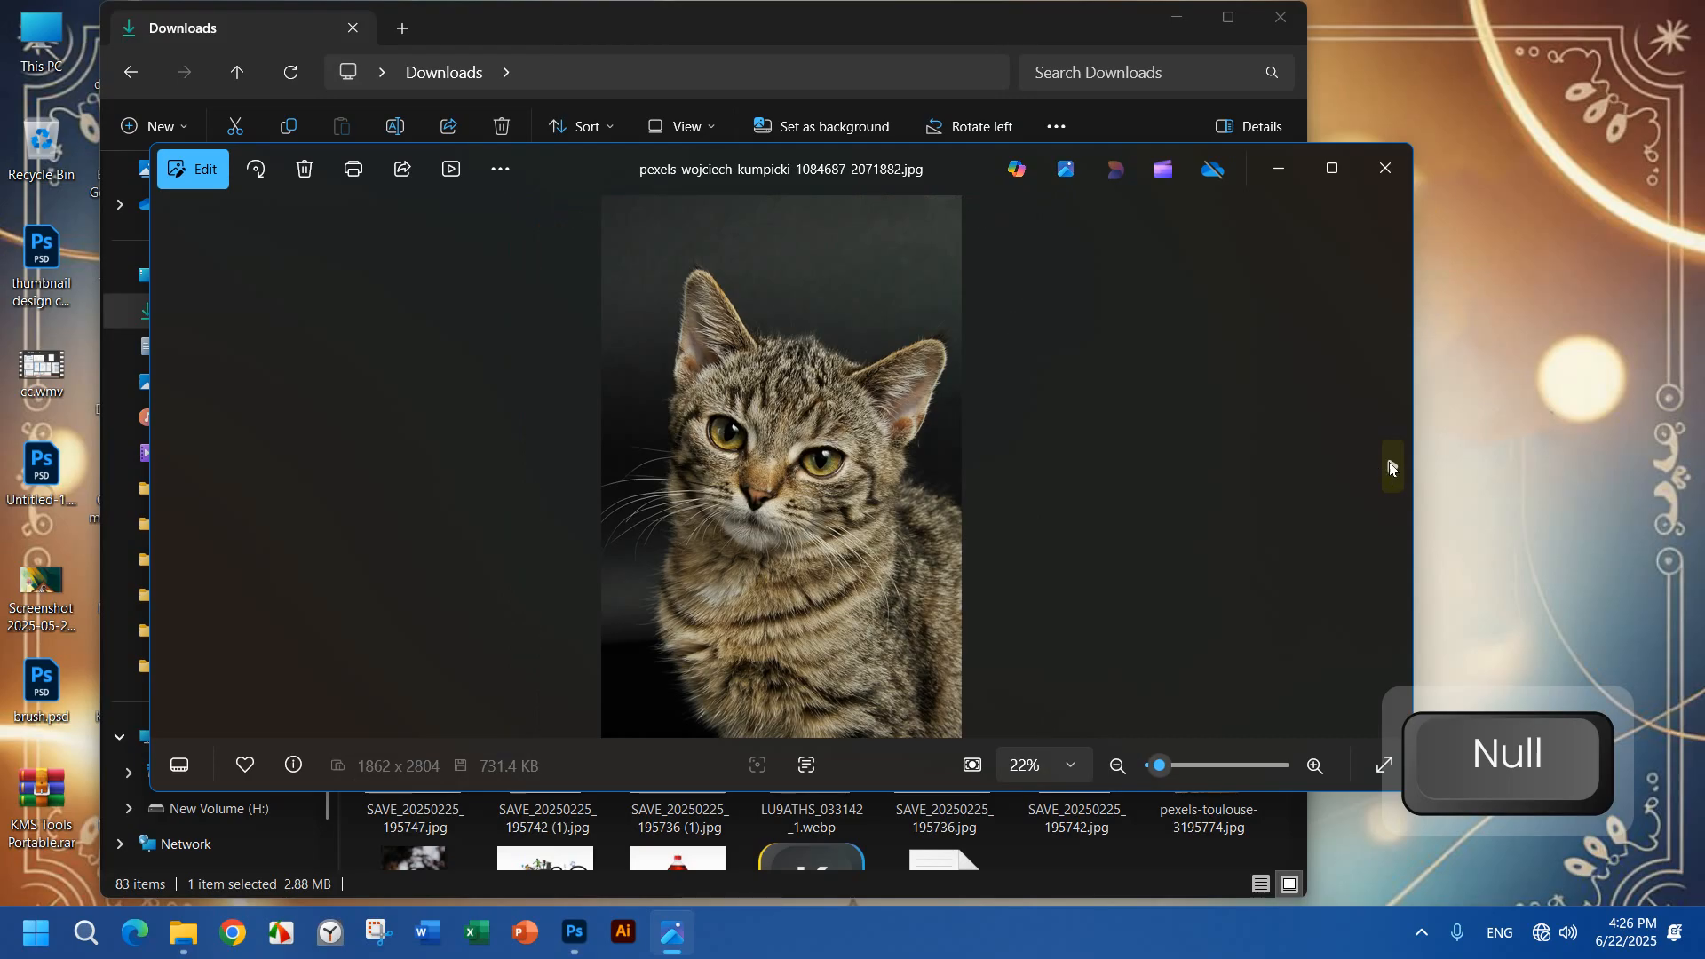
pyautogui.click(1391, 468)
pyautogui.click(1391, 468)
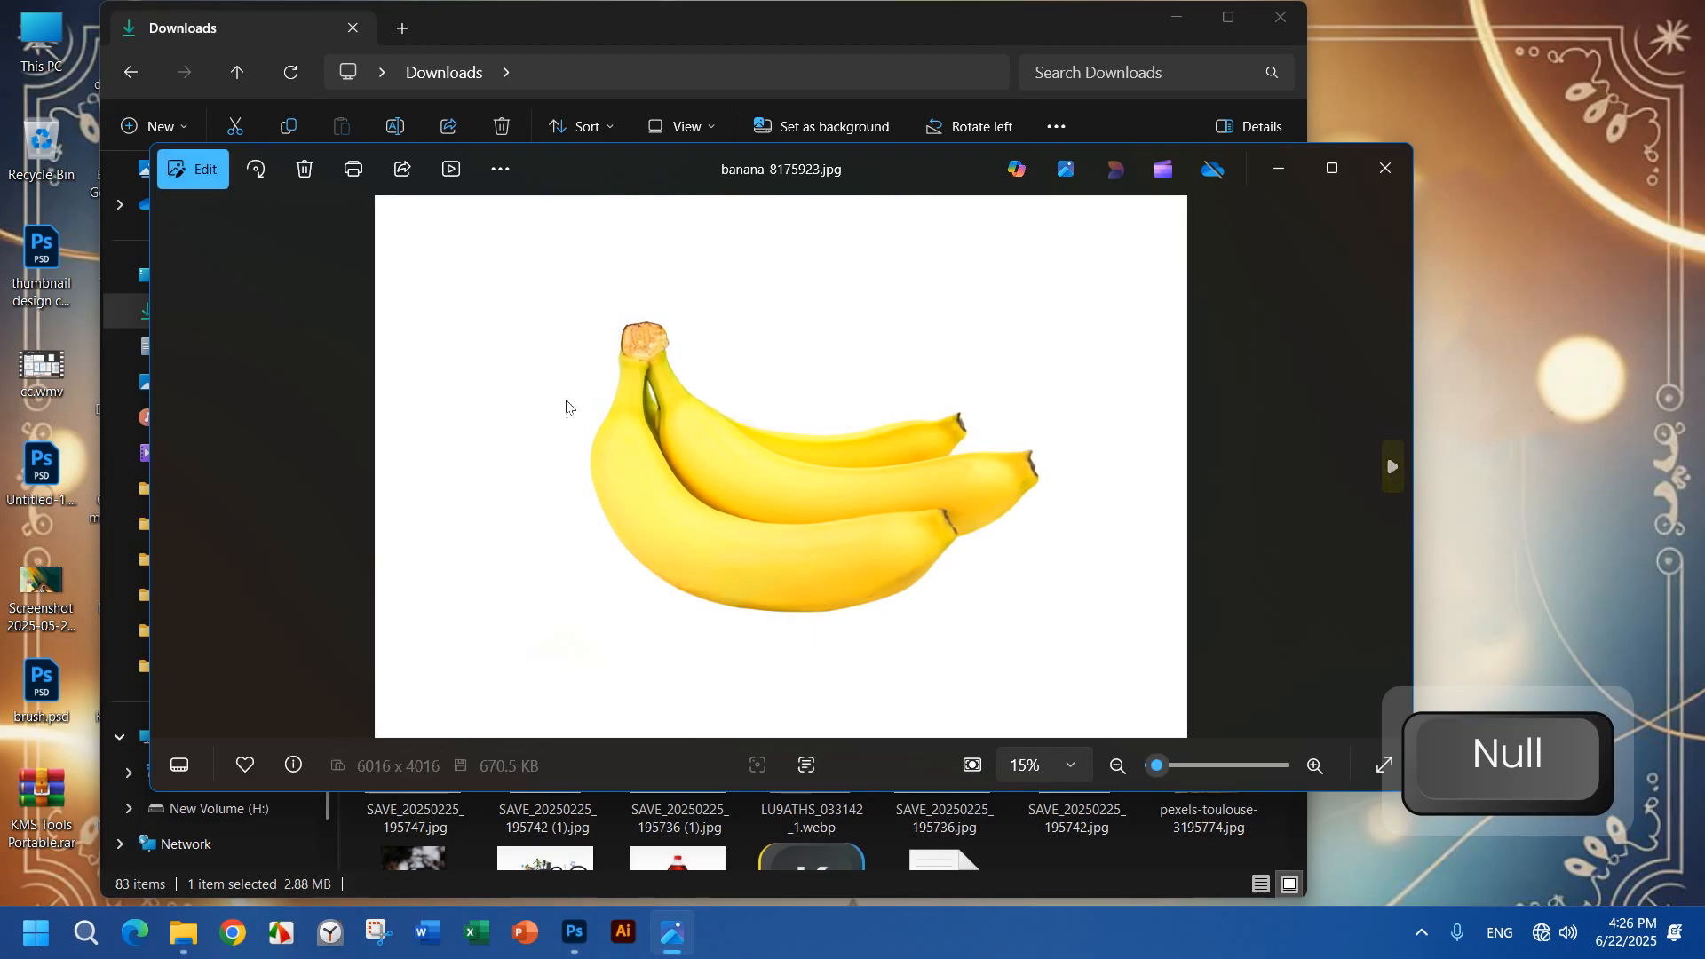
# Step: Minimise the banana photo and switch from the Downloads folder to Photoshop
pyautogui.click(1279, 168)
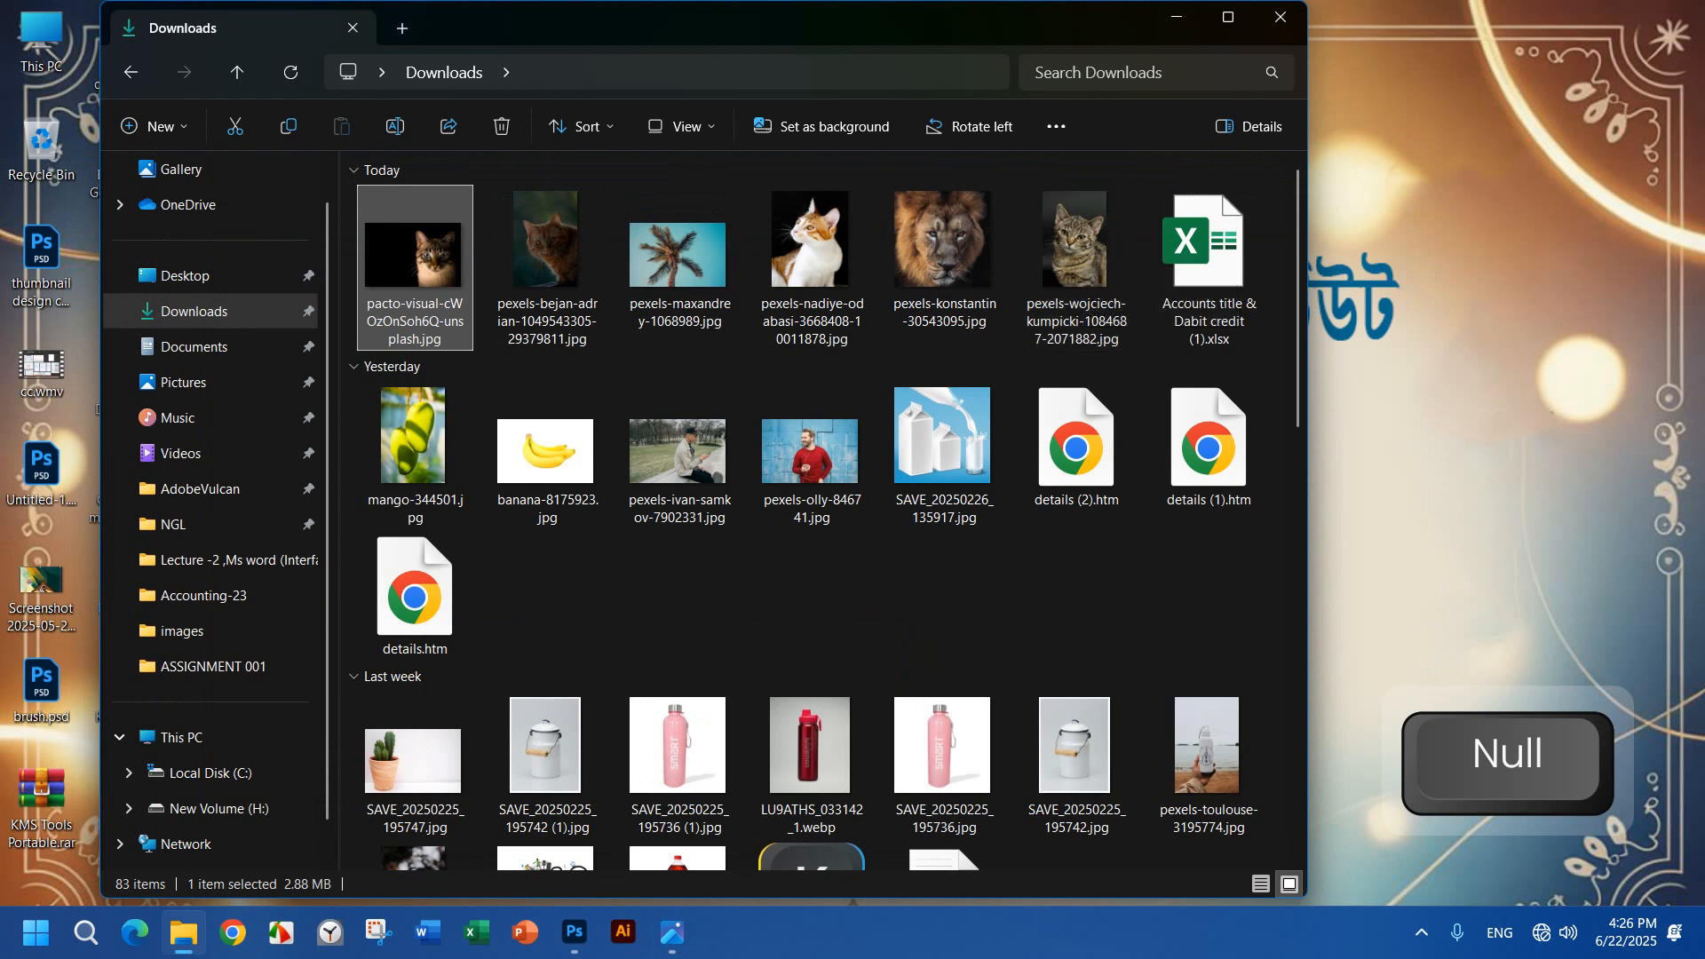
pyautogui.moveTo(675, 942)
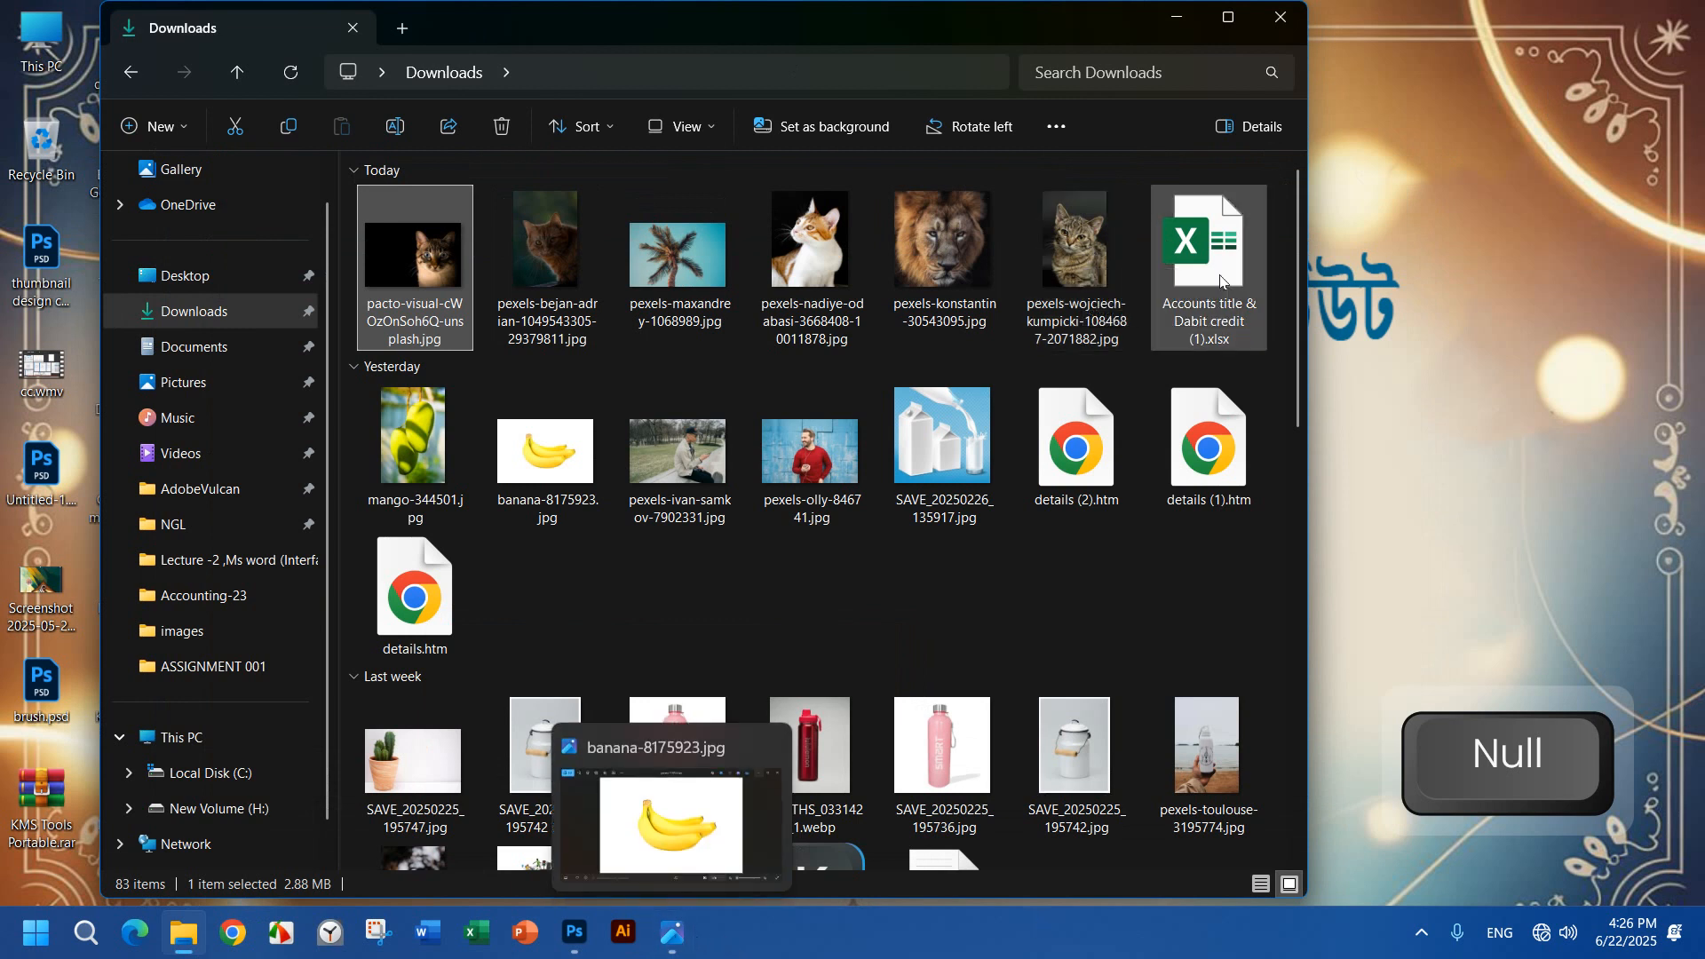
pyautogui.moveTo(1163, 268)
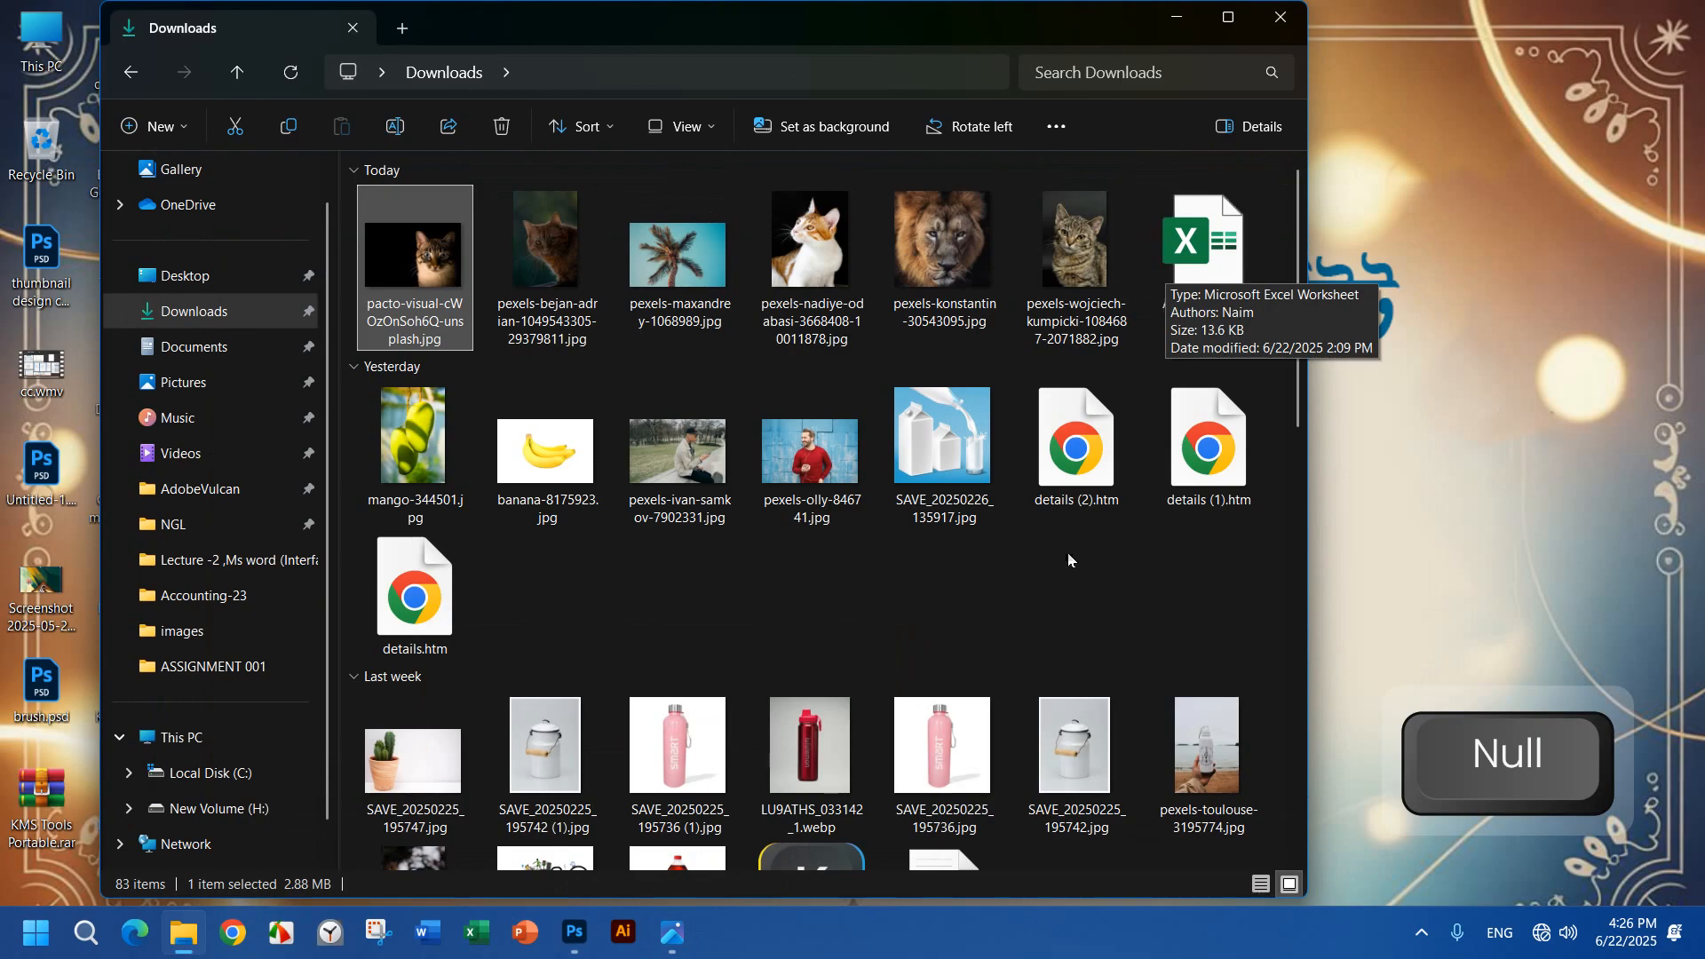
pyautogui.click(569, 948)
# Step: Review the recovered white-and-orange cat, man in red sweater and milk carton cutouts, and return to the palm tree document
pyautogui.click(921, 83)
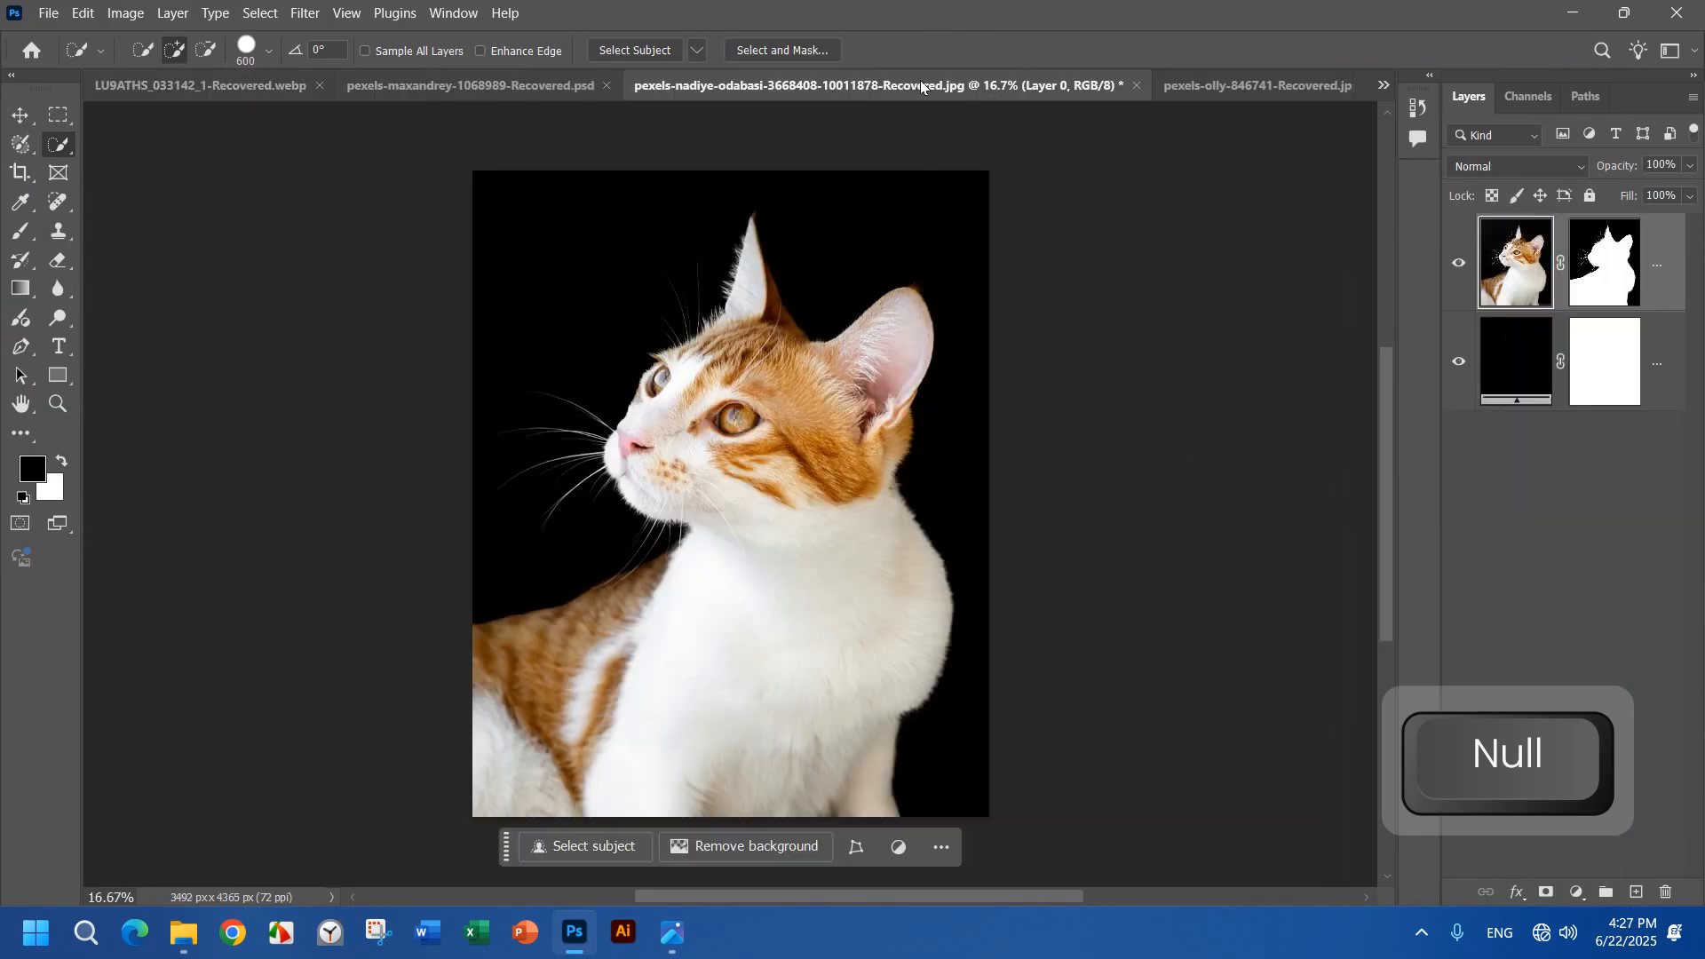
pyautogui.click(1217, 83)
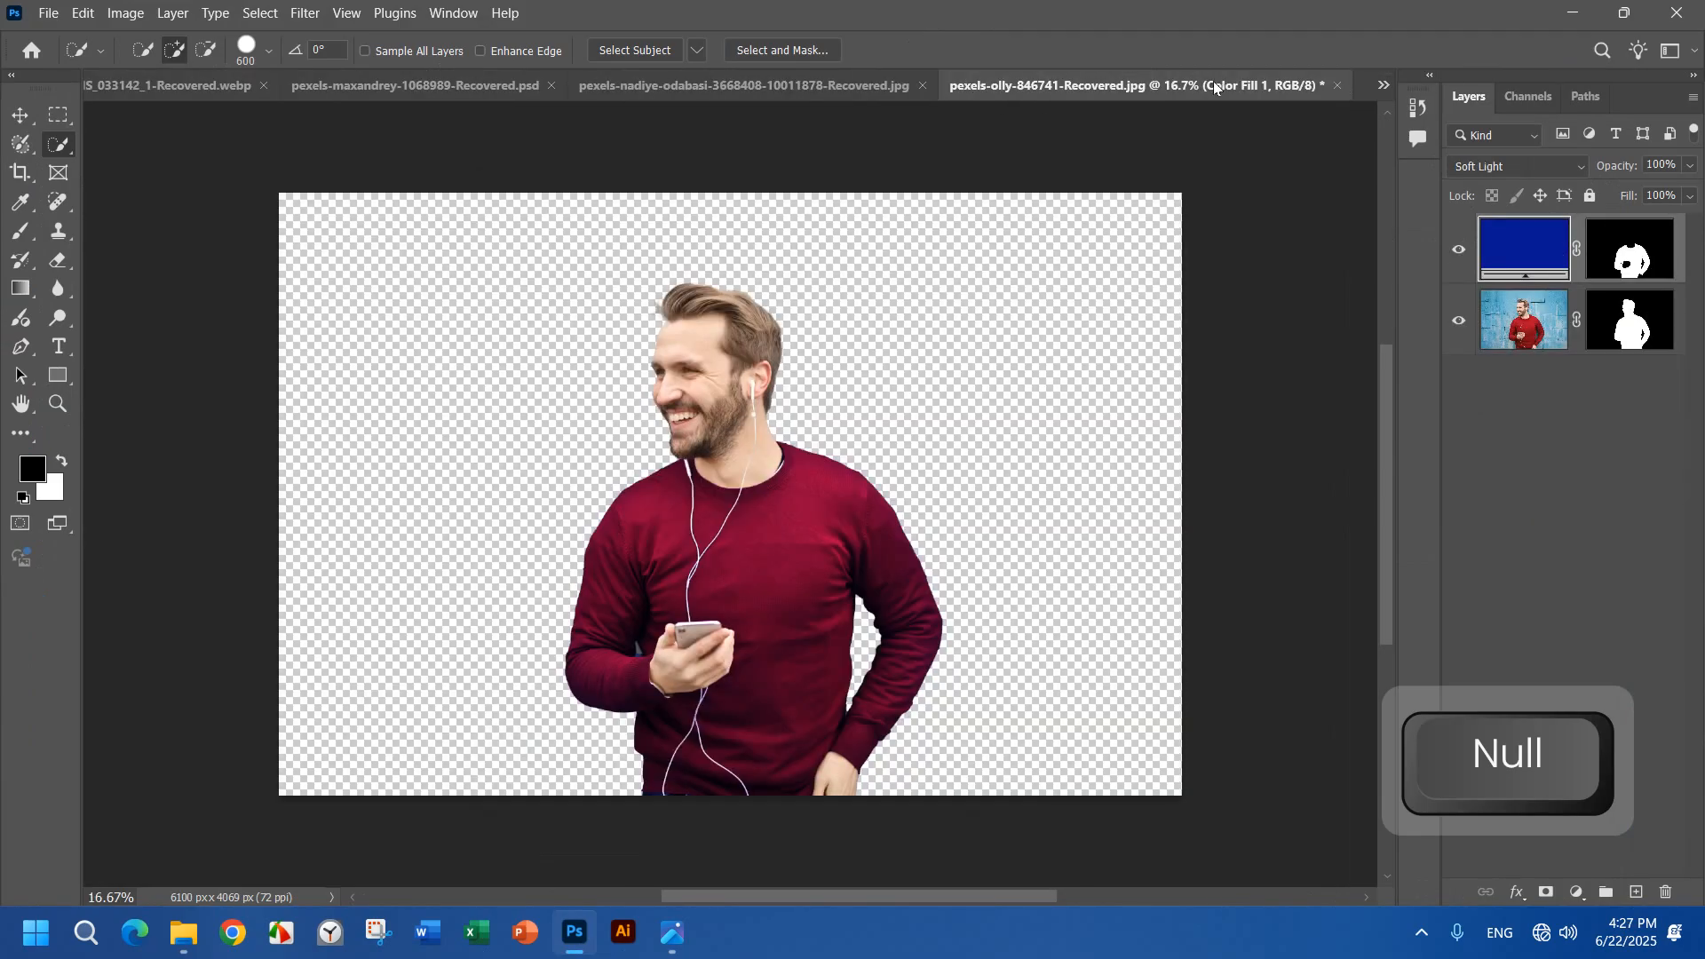
pyautogui.click(1385, 85)
pyautogui.click(1061, 186)
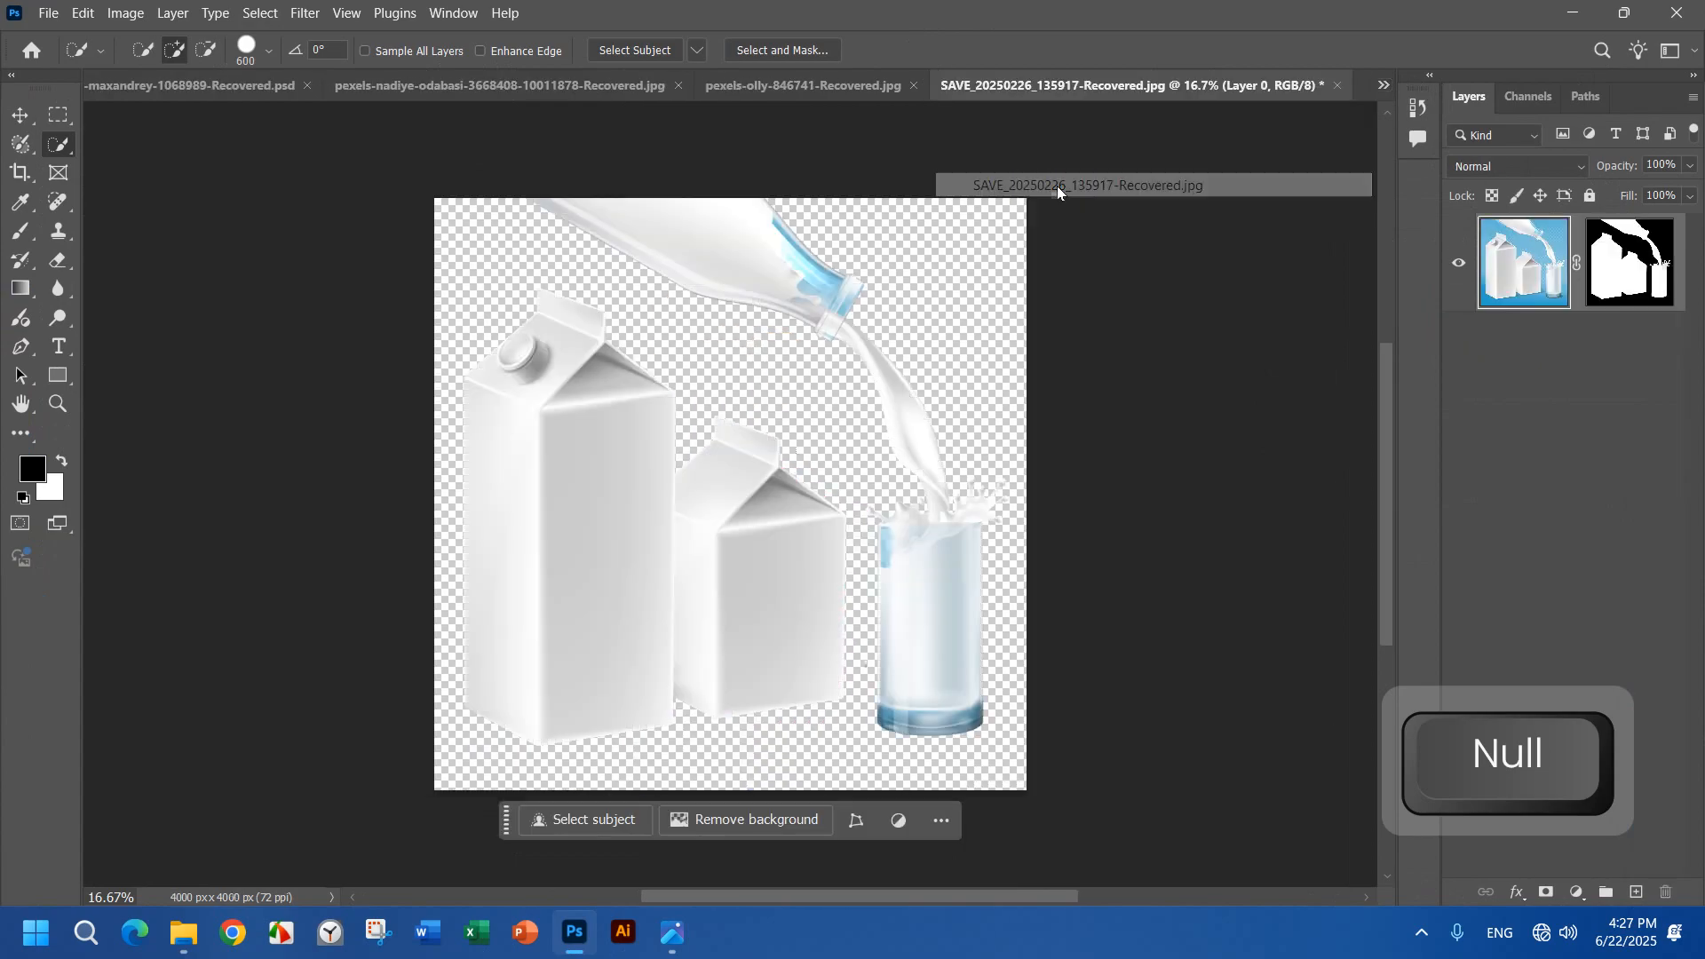
pyautogui.click(192, 89)
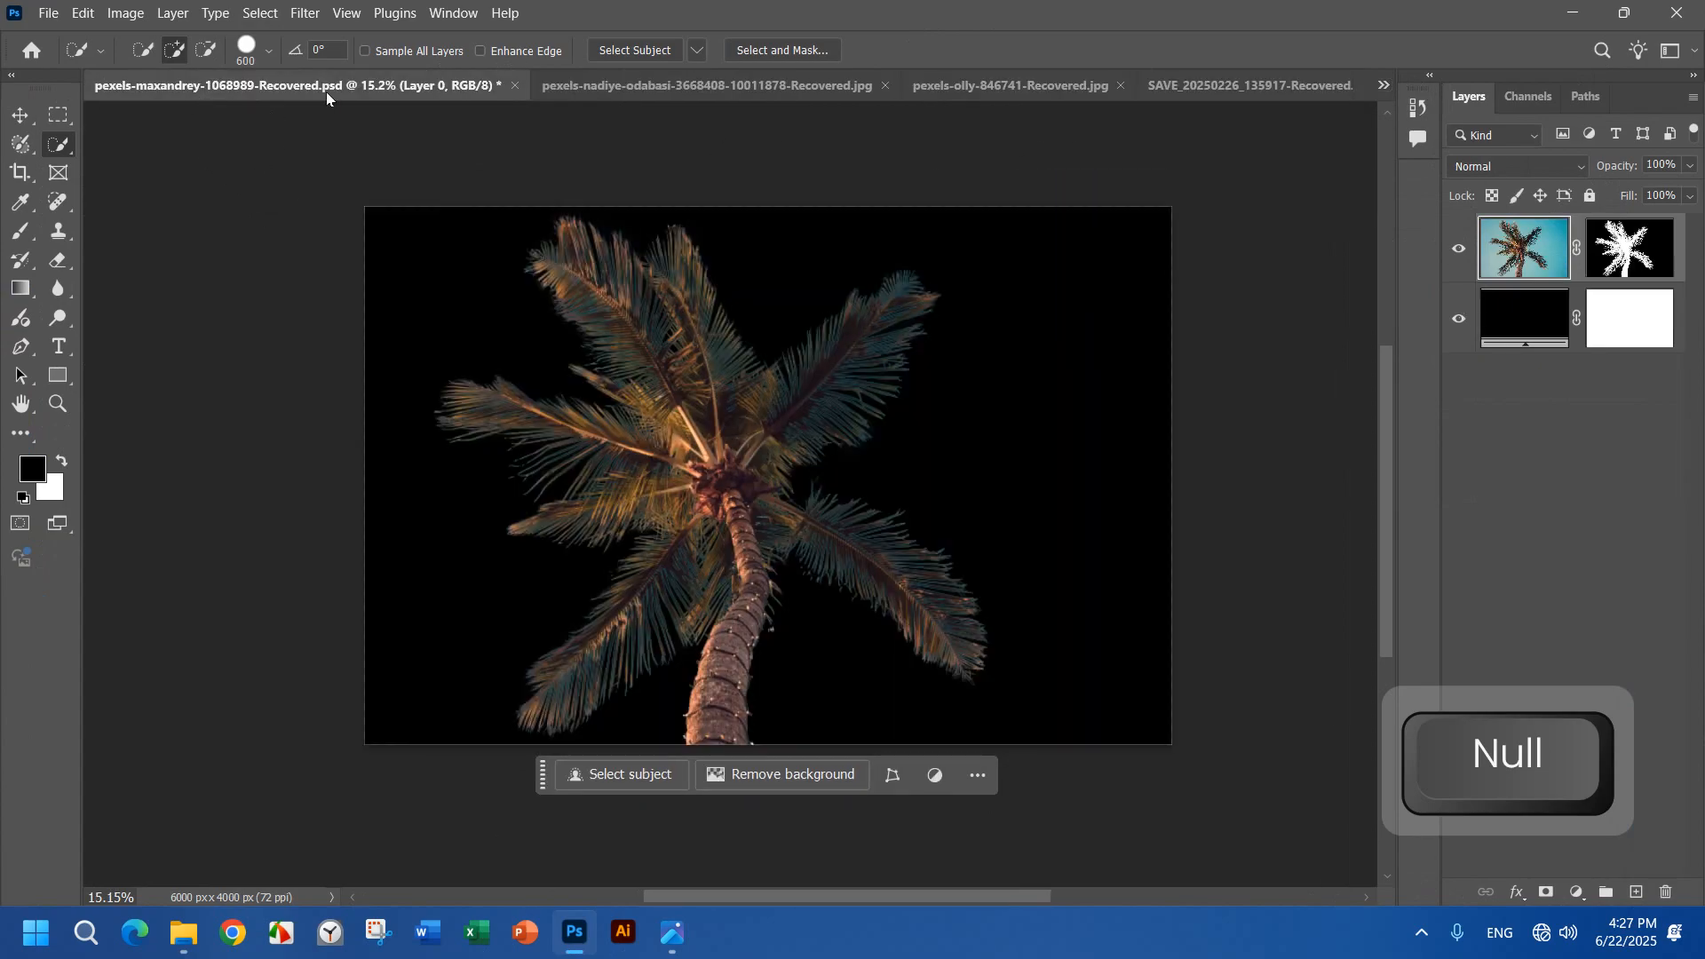
pyautogui.keyDown('alt'); pyautogui.scroll(1, 458, 271); pyautogui.keyUp('alt')
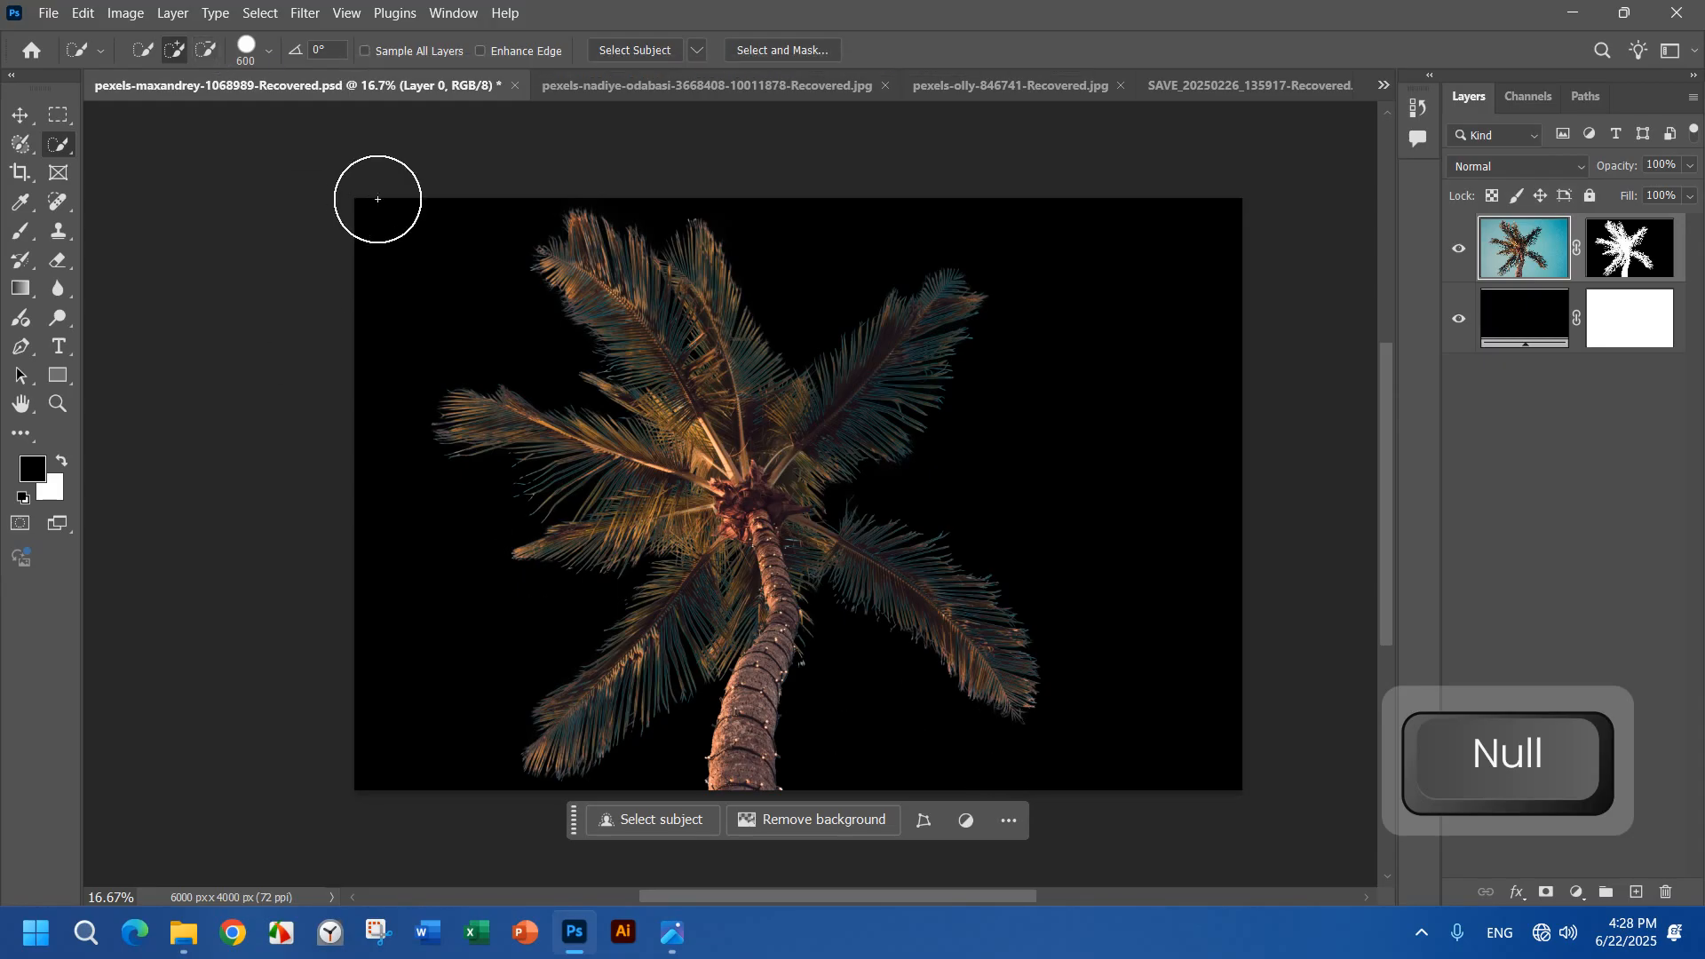
# Step: Check the automatic recovery-save setting in the File Handling preferences and leave without applying changes
pyautogui.press('ctrl')
pyautogui.hotkey('ctrl', 'k')
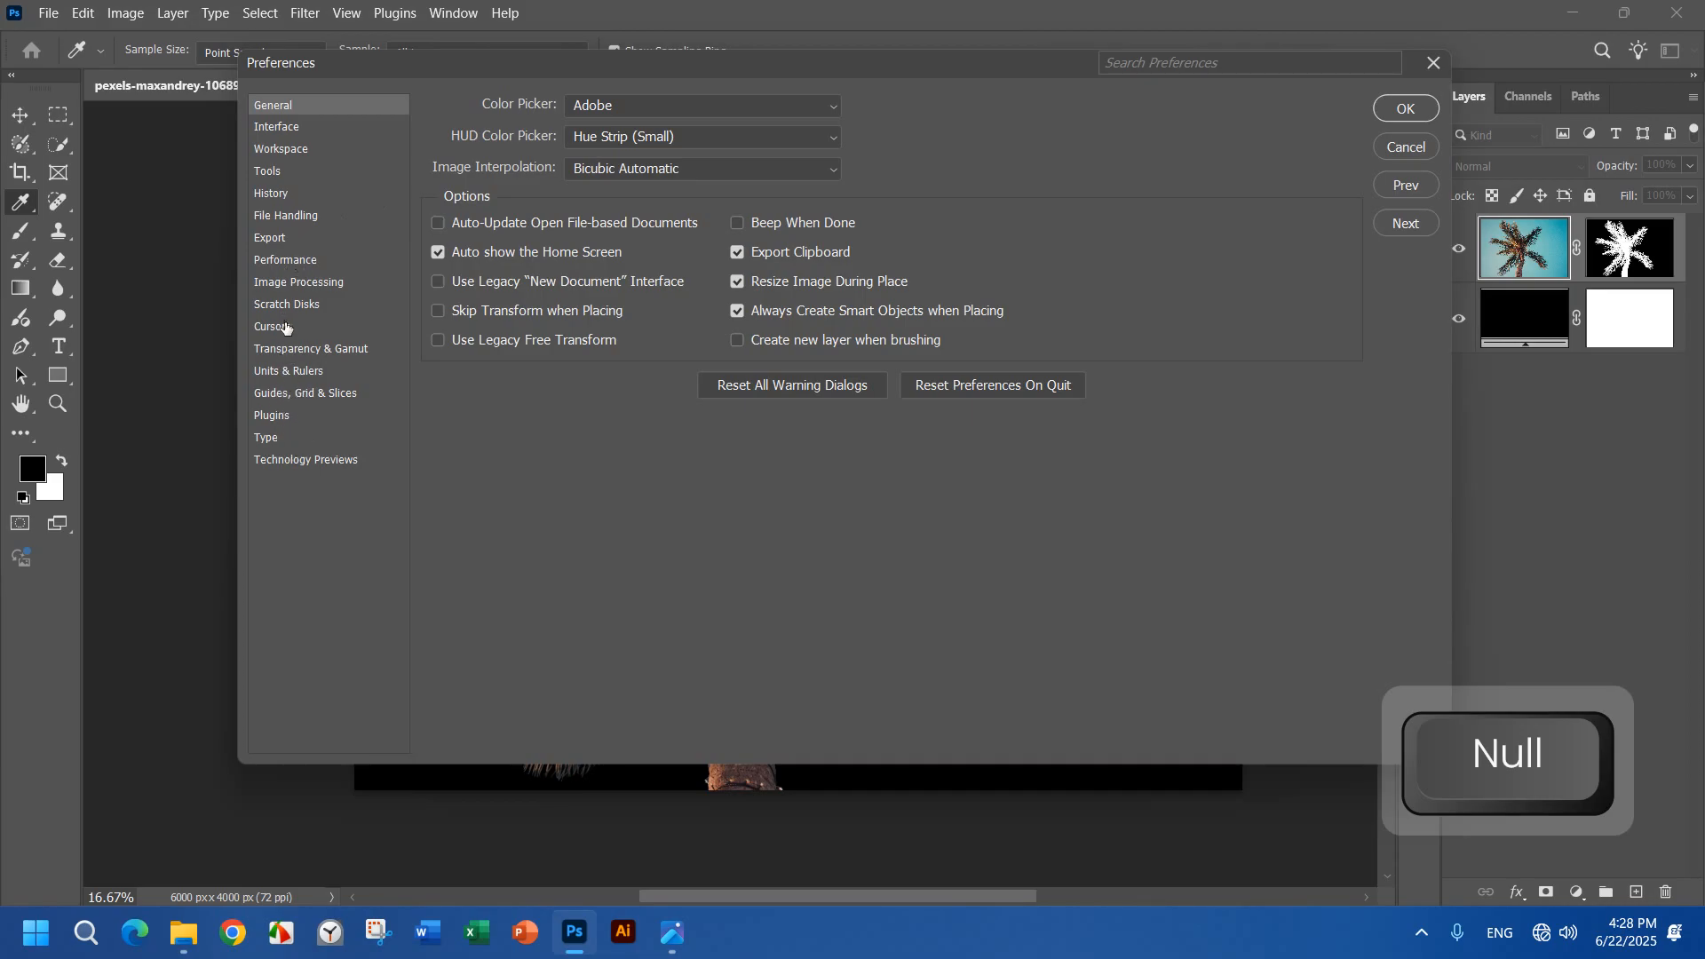
pyautogui.click(286, 221)
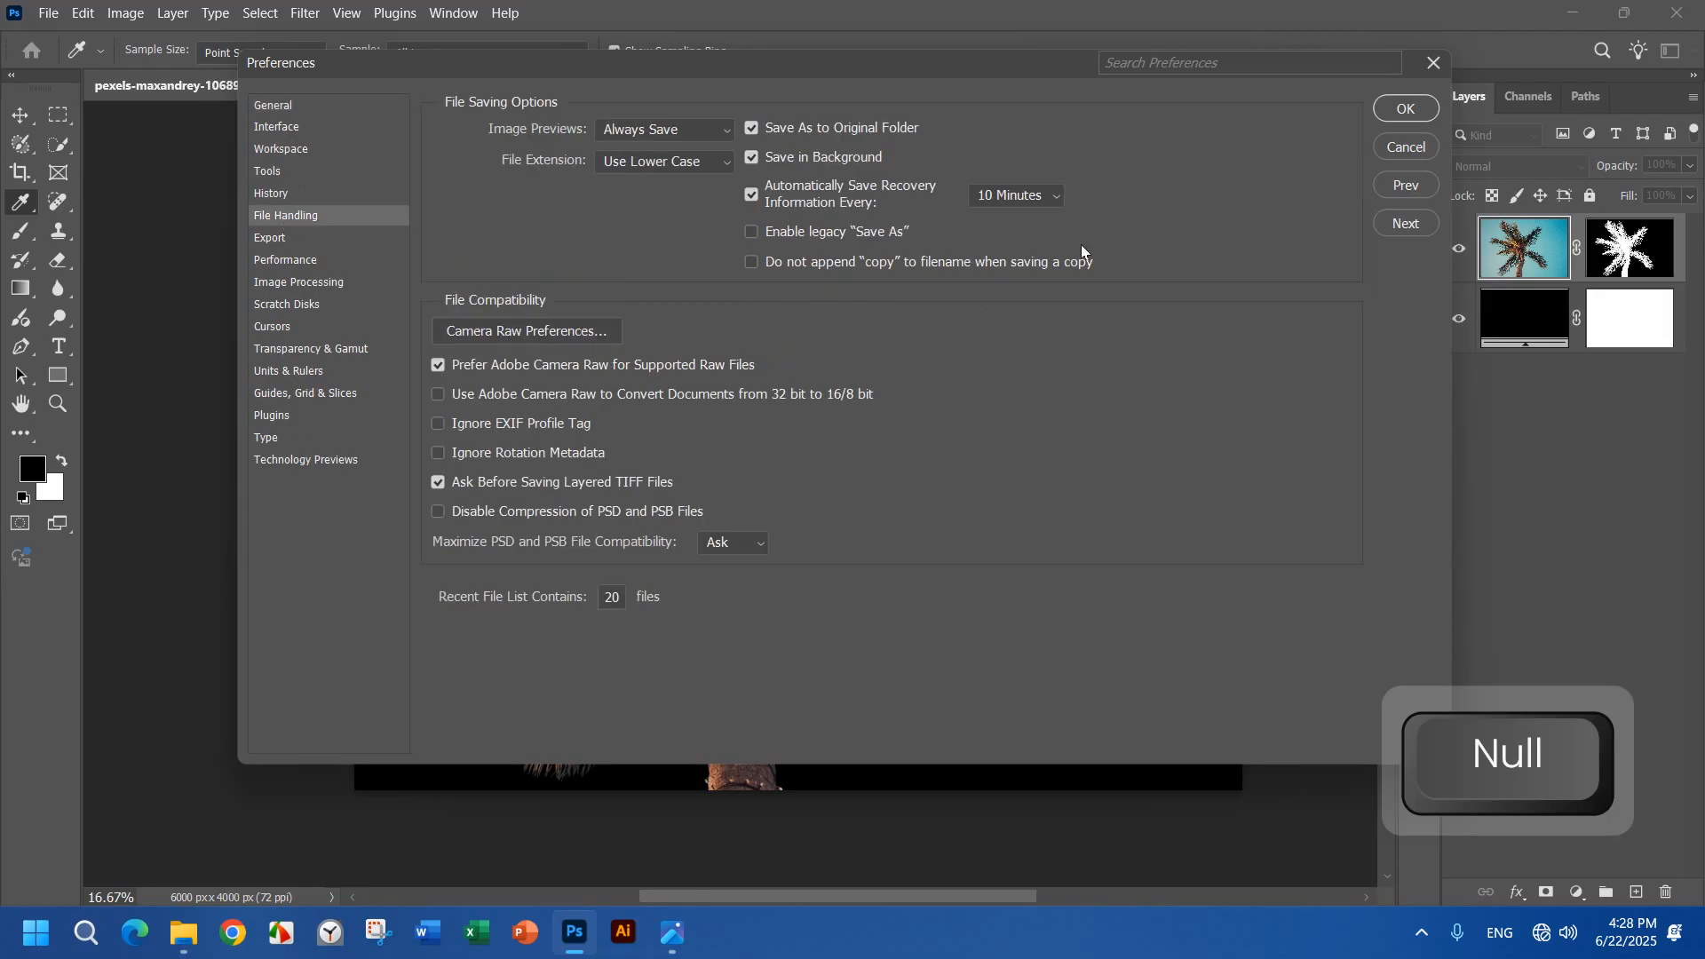
pyautogui.click(1395, 146)
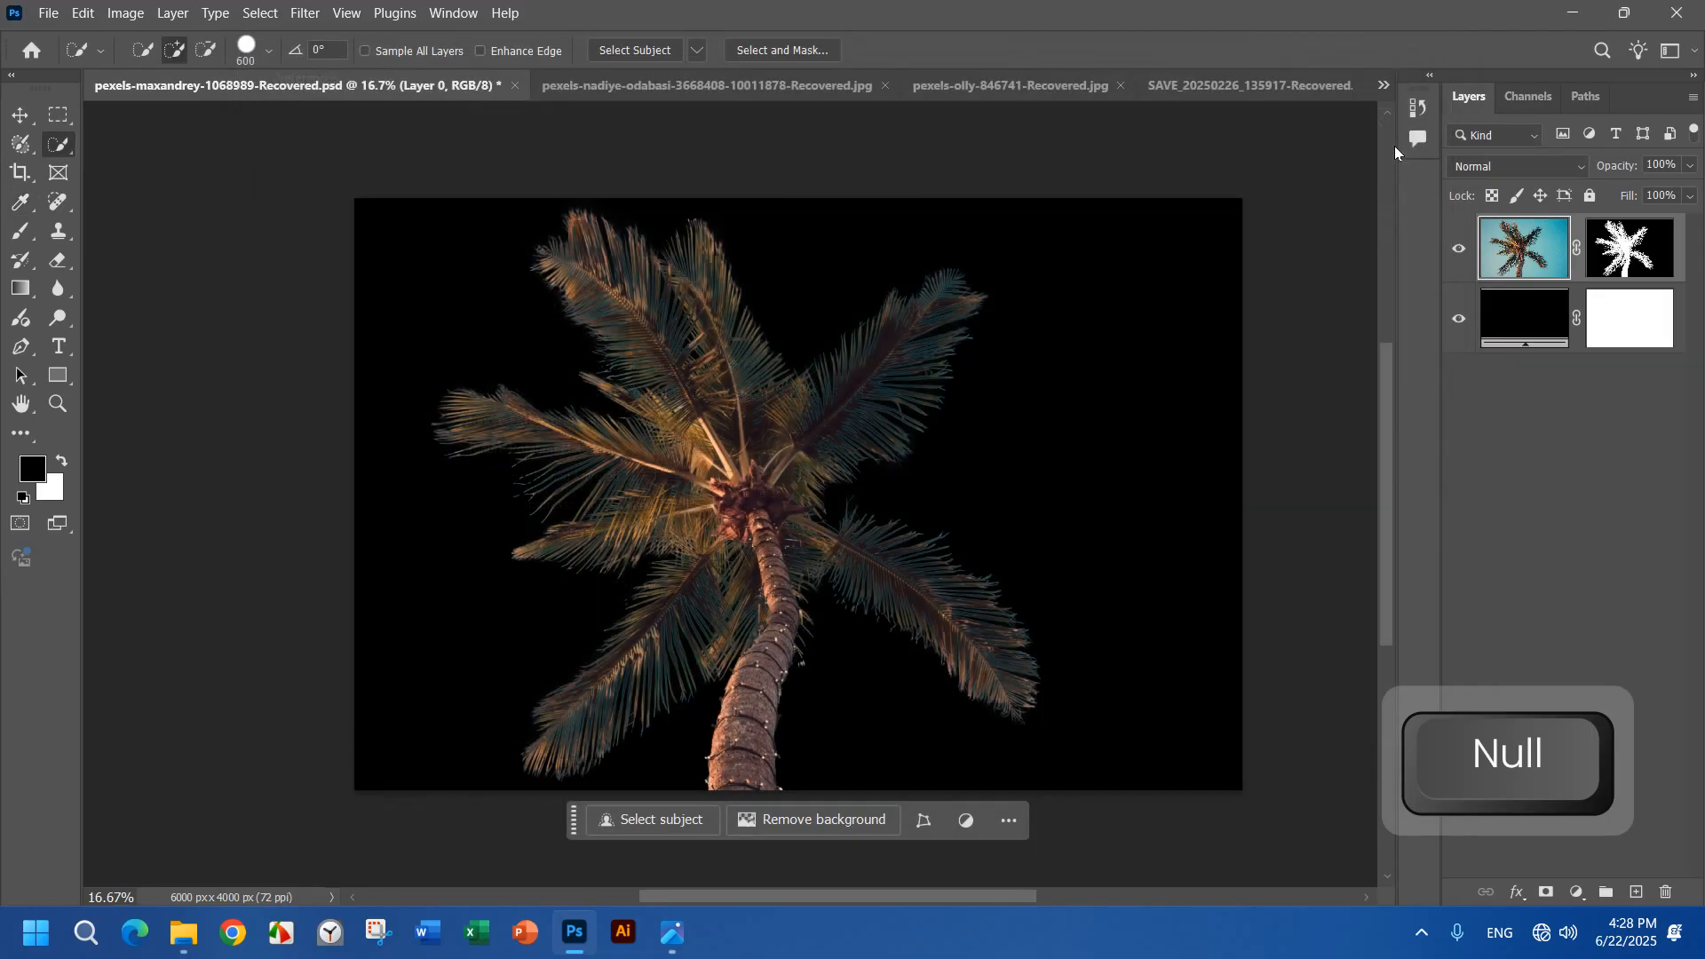
# Step: Set the File Handling preferences to automatically save recovery information every 5 minutes and apply them
pyautogui.click(30, 115)
pyautogui.click(326, 158)
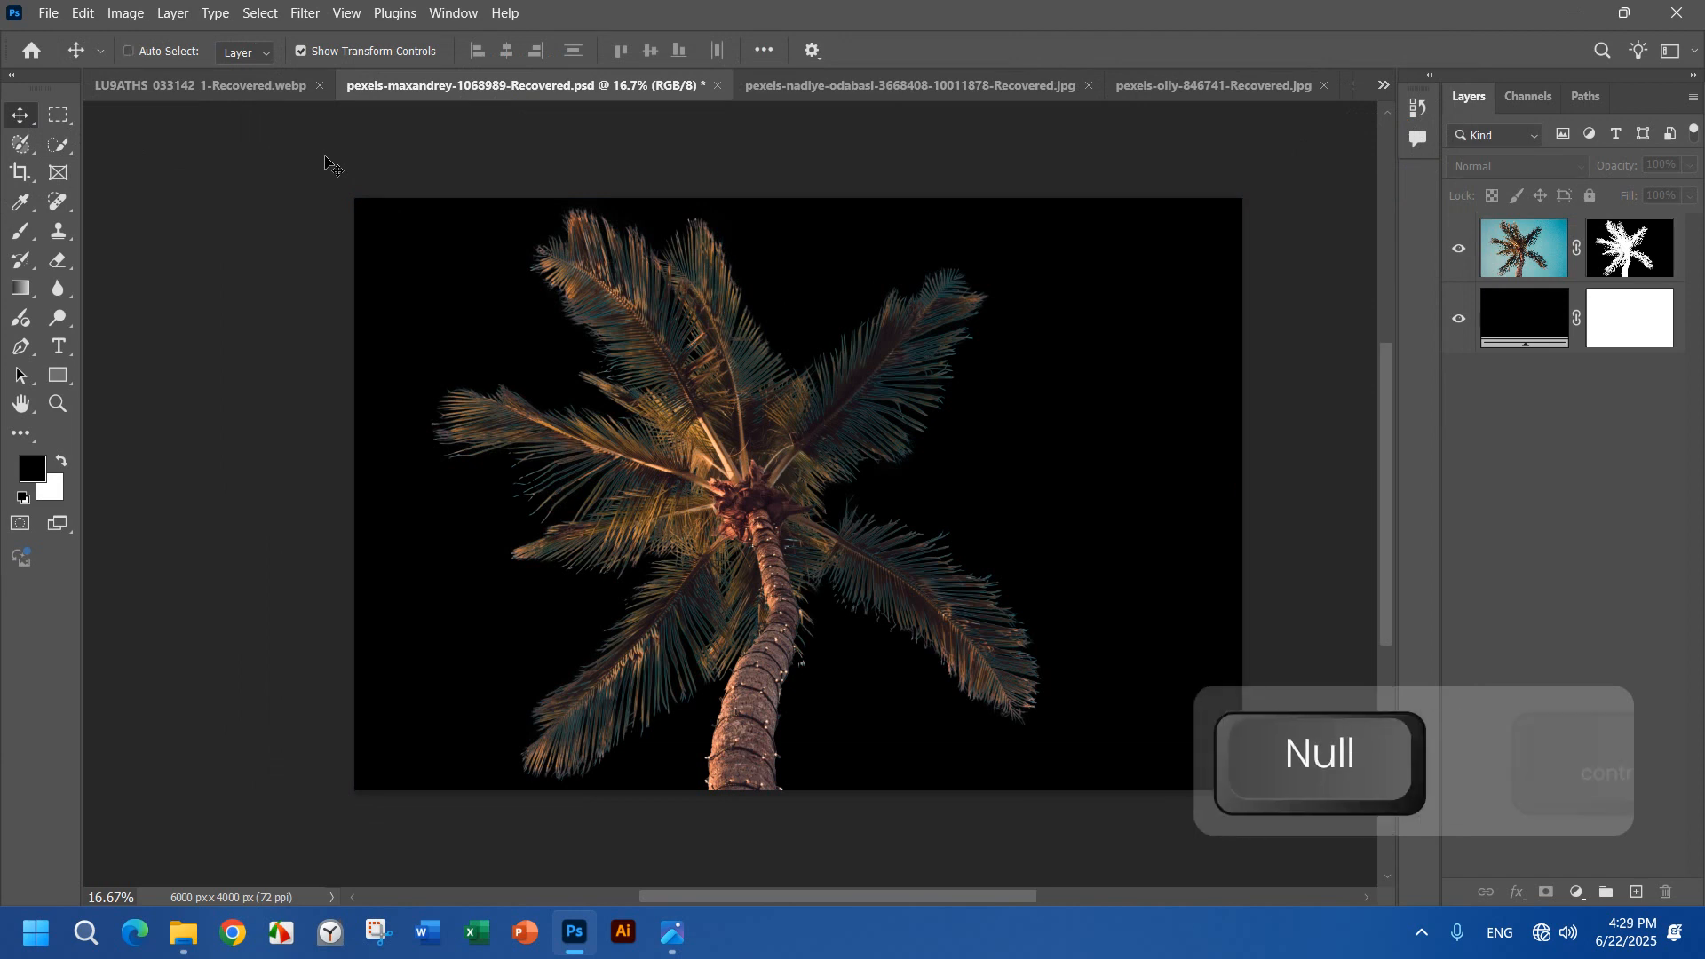
pyautogui.hotkey('ctrl', 'k')
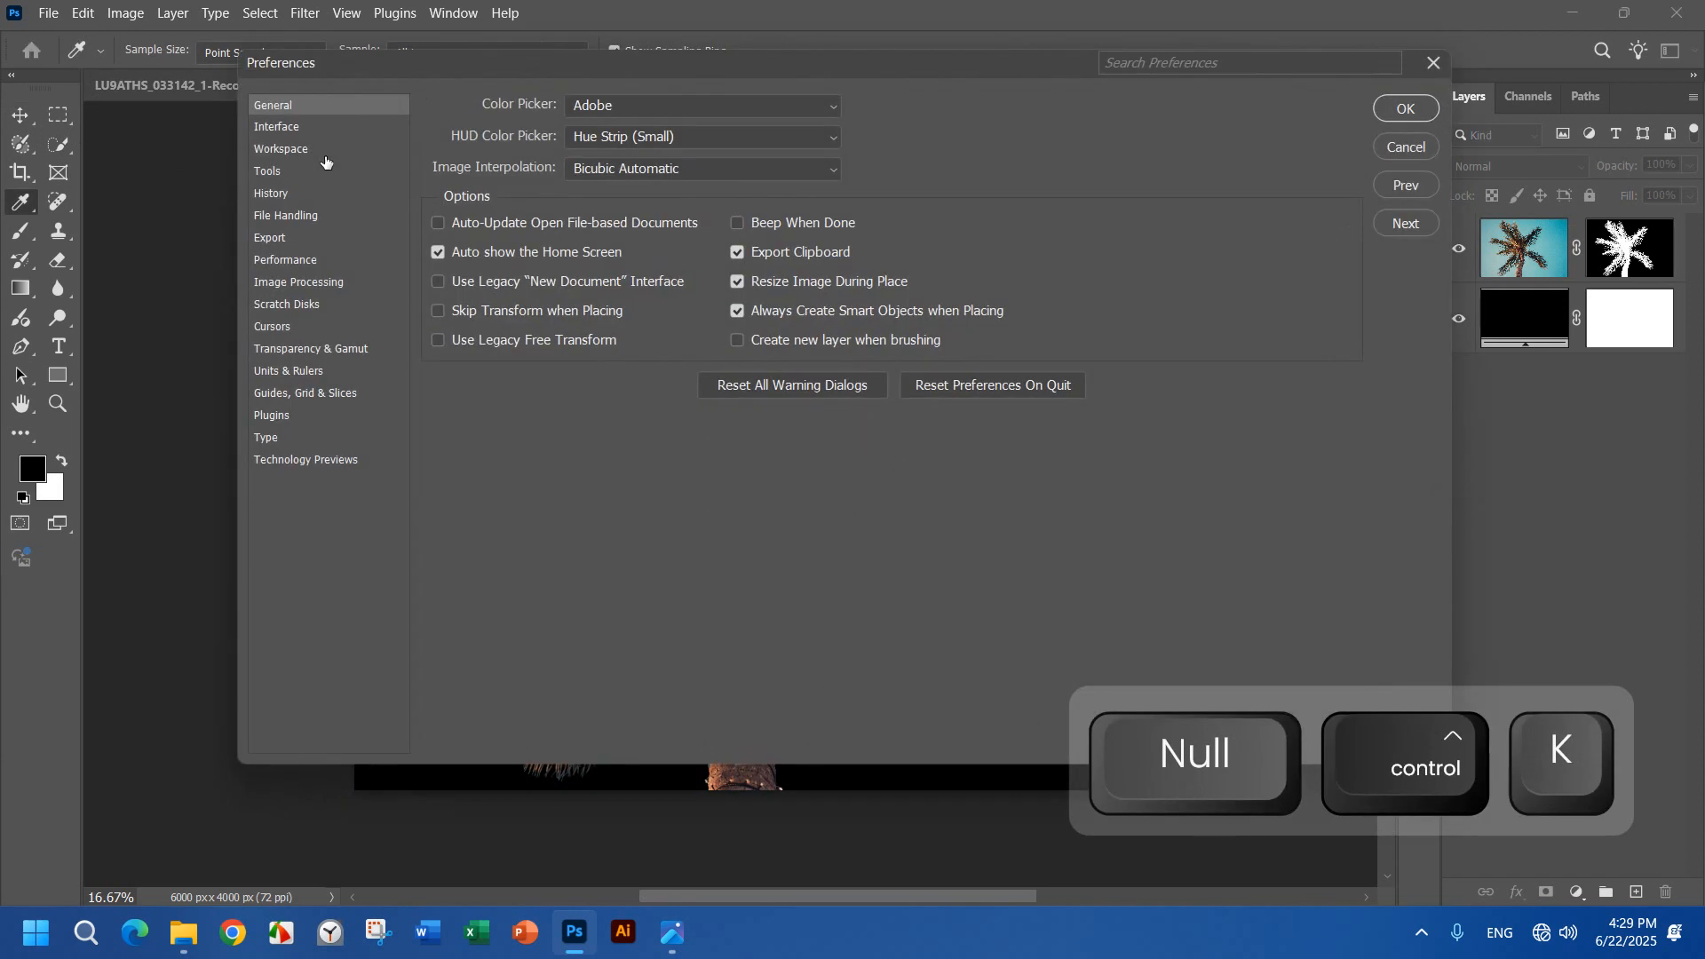
pyautogui.click(299, 224)
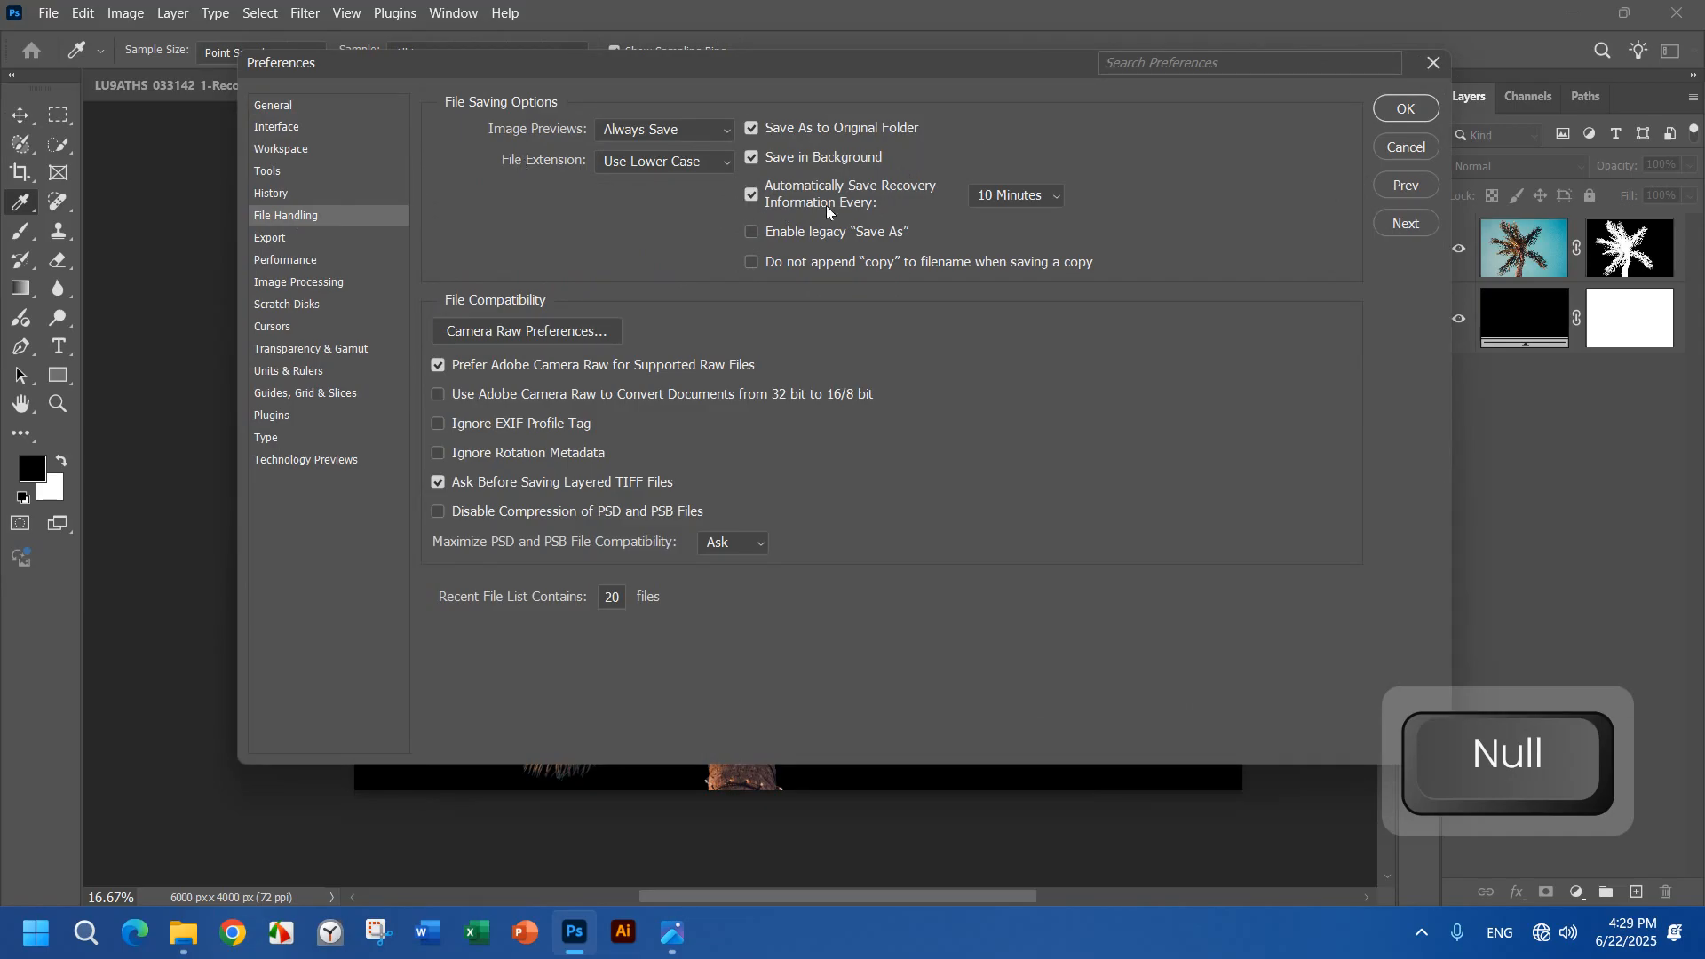
pyautogui.click(989, 205)
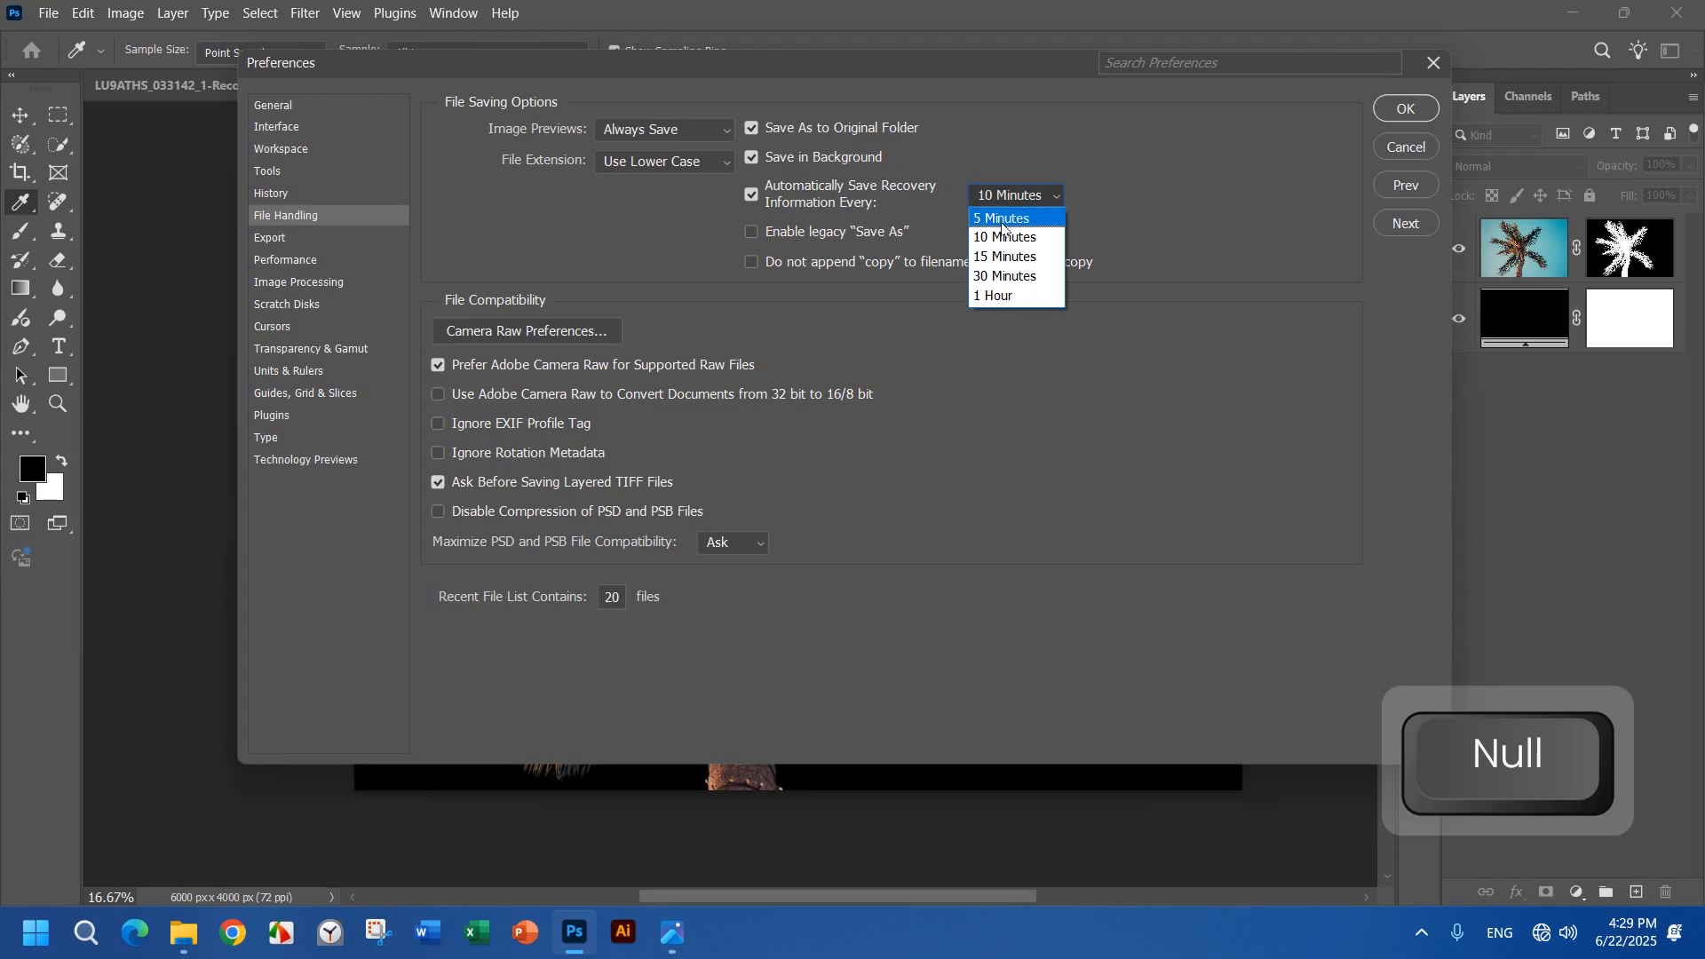
pyautogui.click(1004, 220)
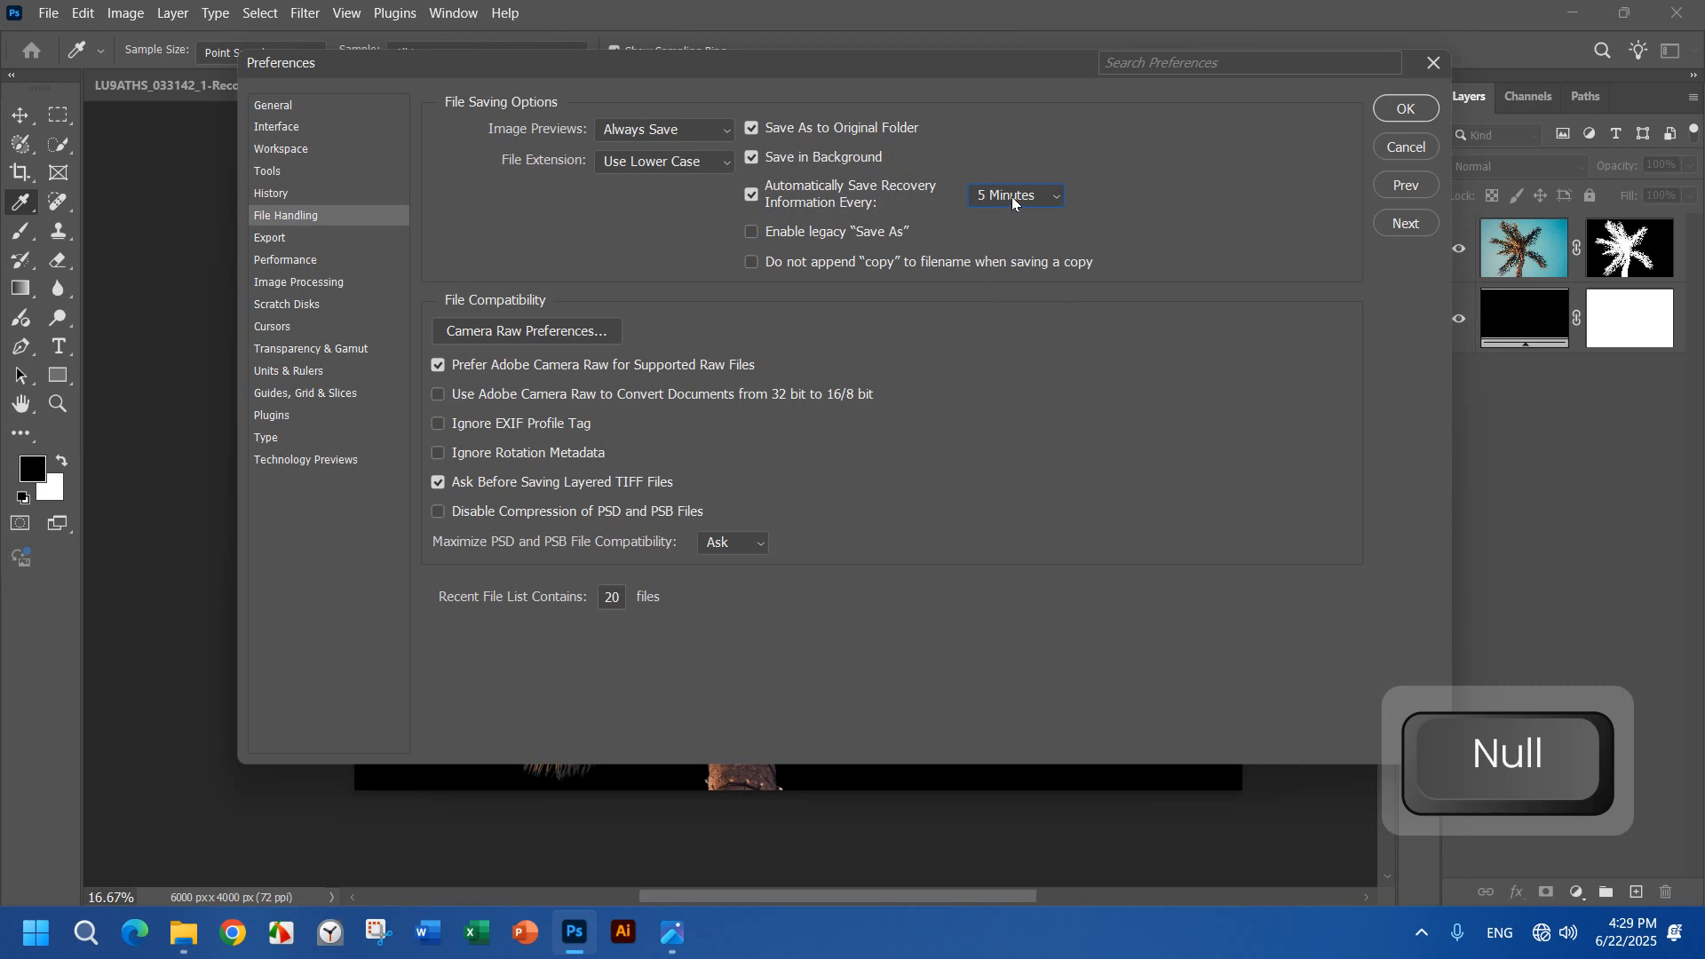
pyautogui.click(1015, 199)
pyautogui.click(1021, 204)
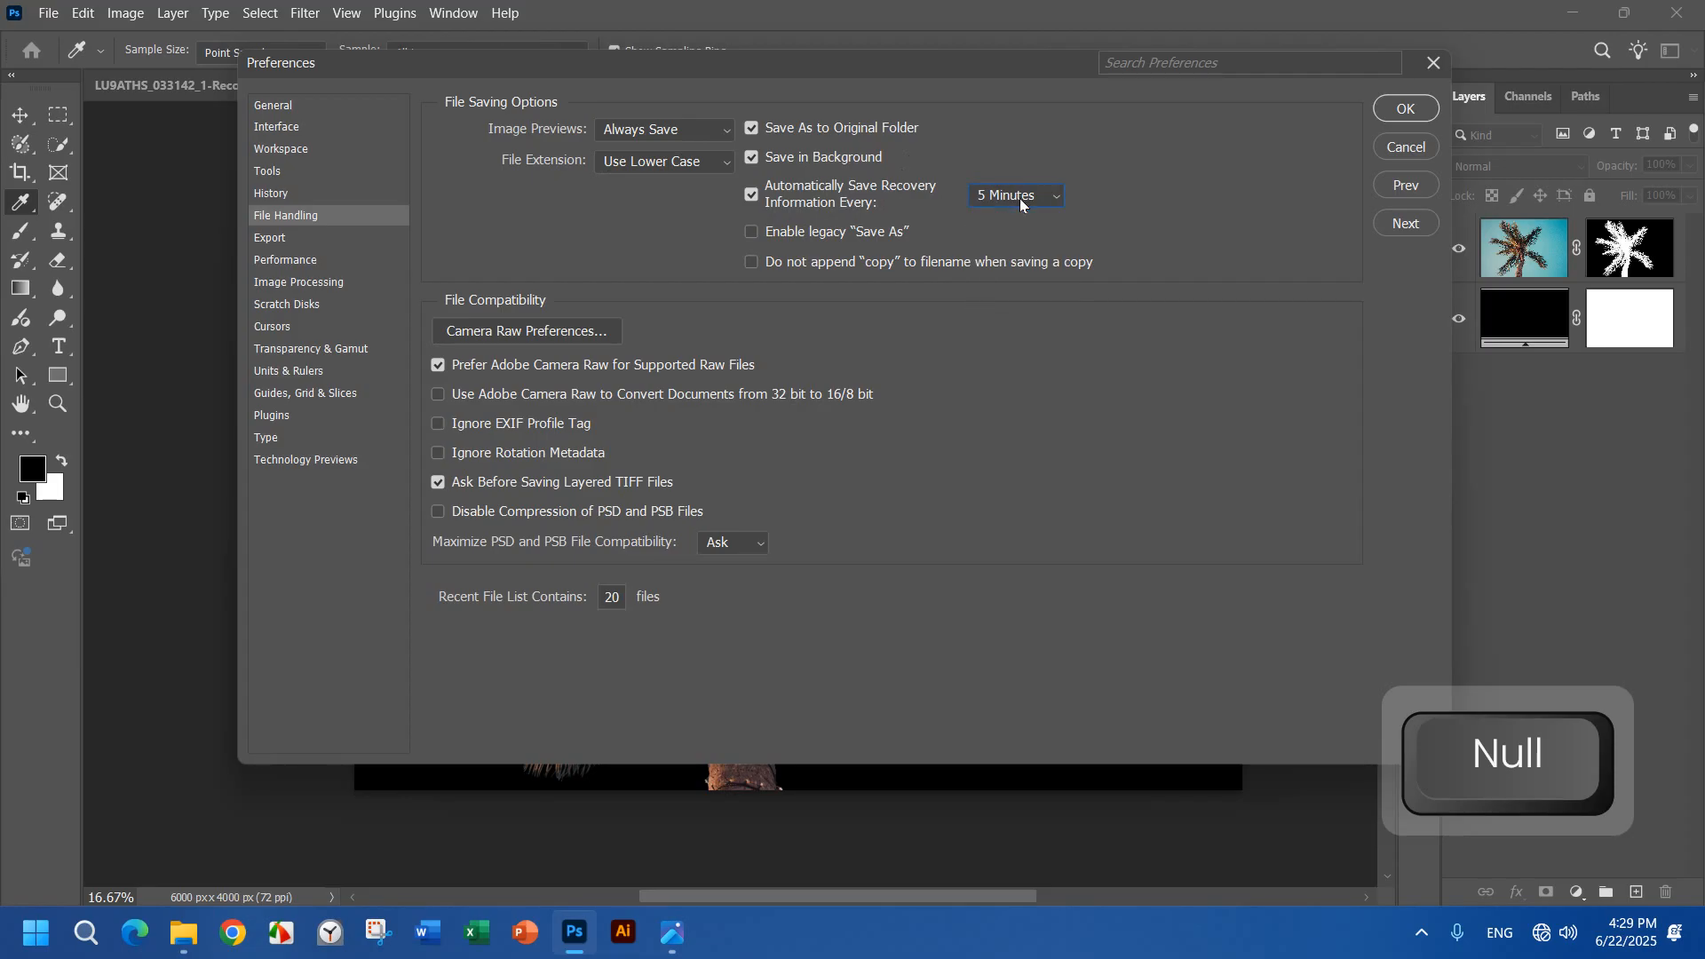
pyautogui.click(1407, 108)
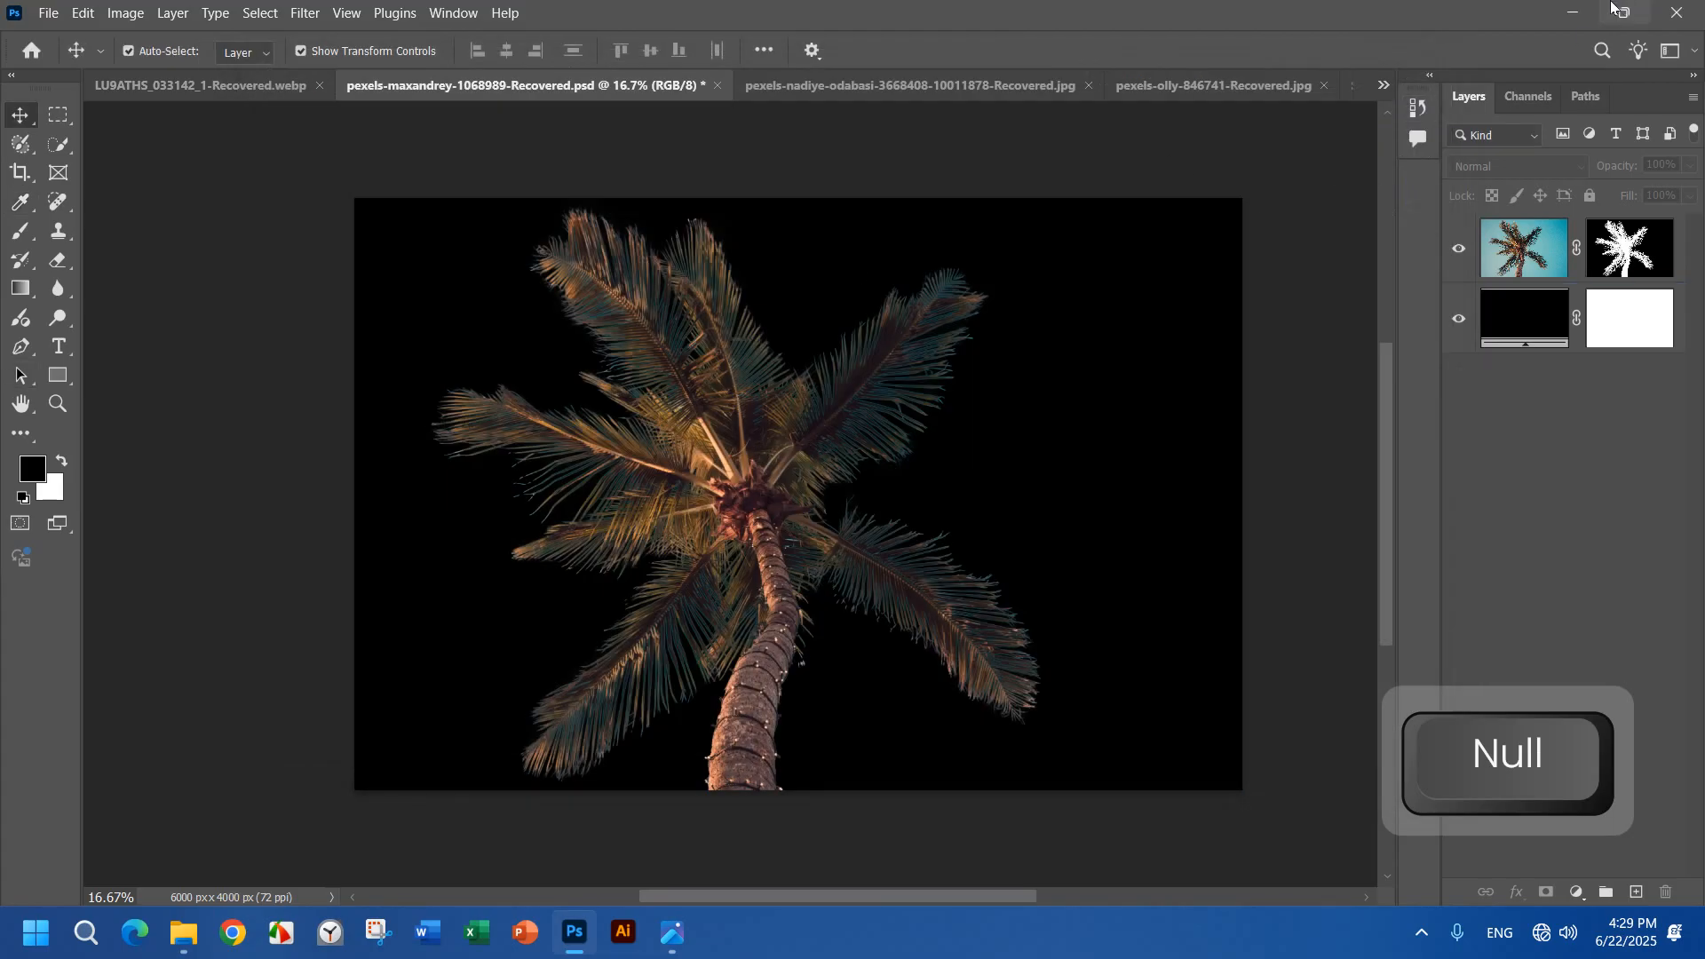
# Step: Switch to Word and open its Save options to view the AutoRecover settings
pyautogui.click(575, 933)
pyautogui.click(431, 937)
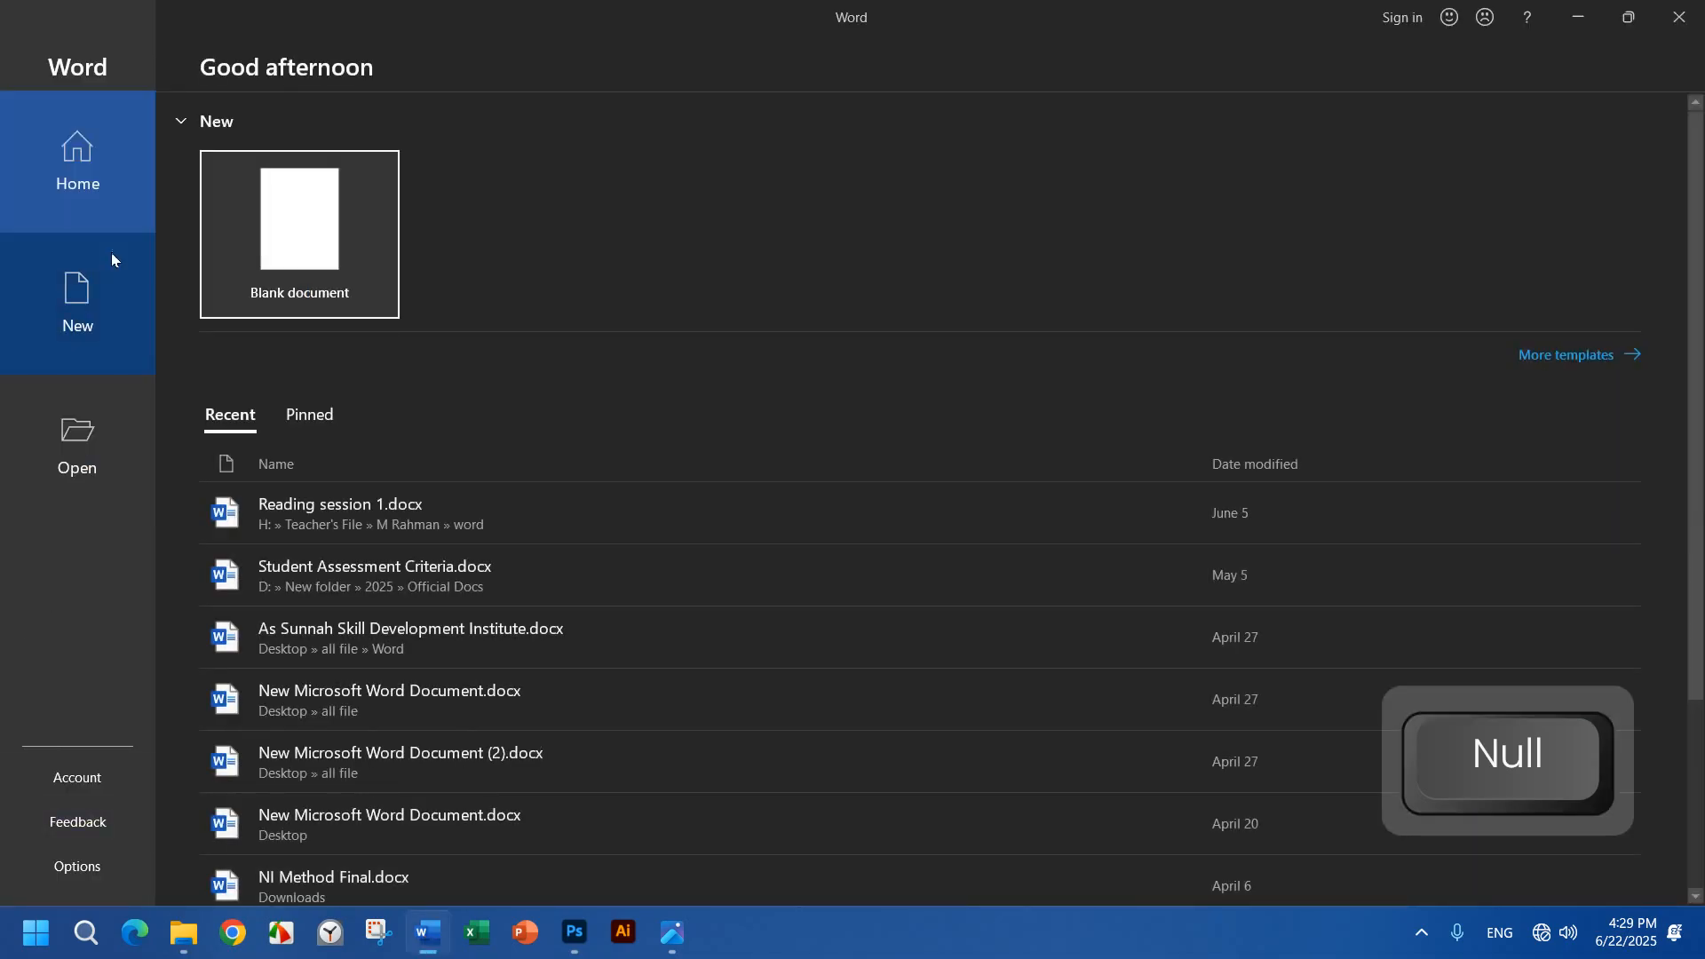
pyautogui.click(88, 872)
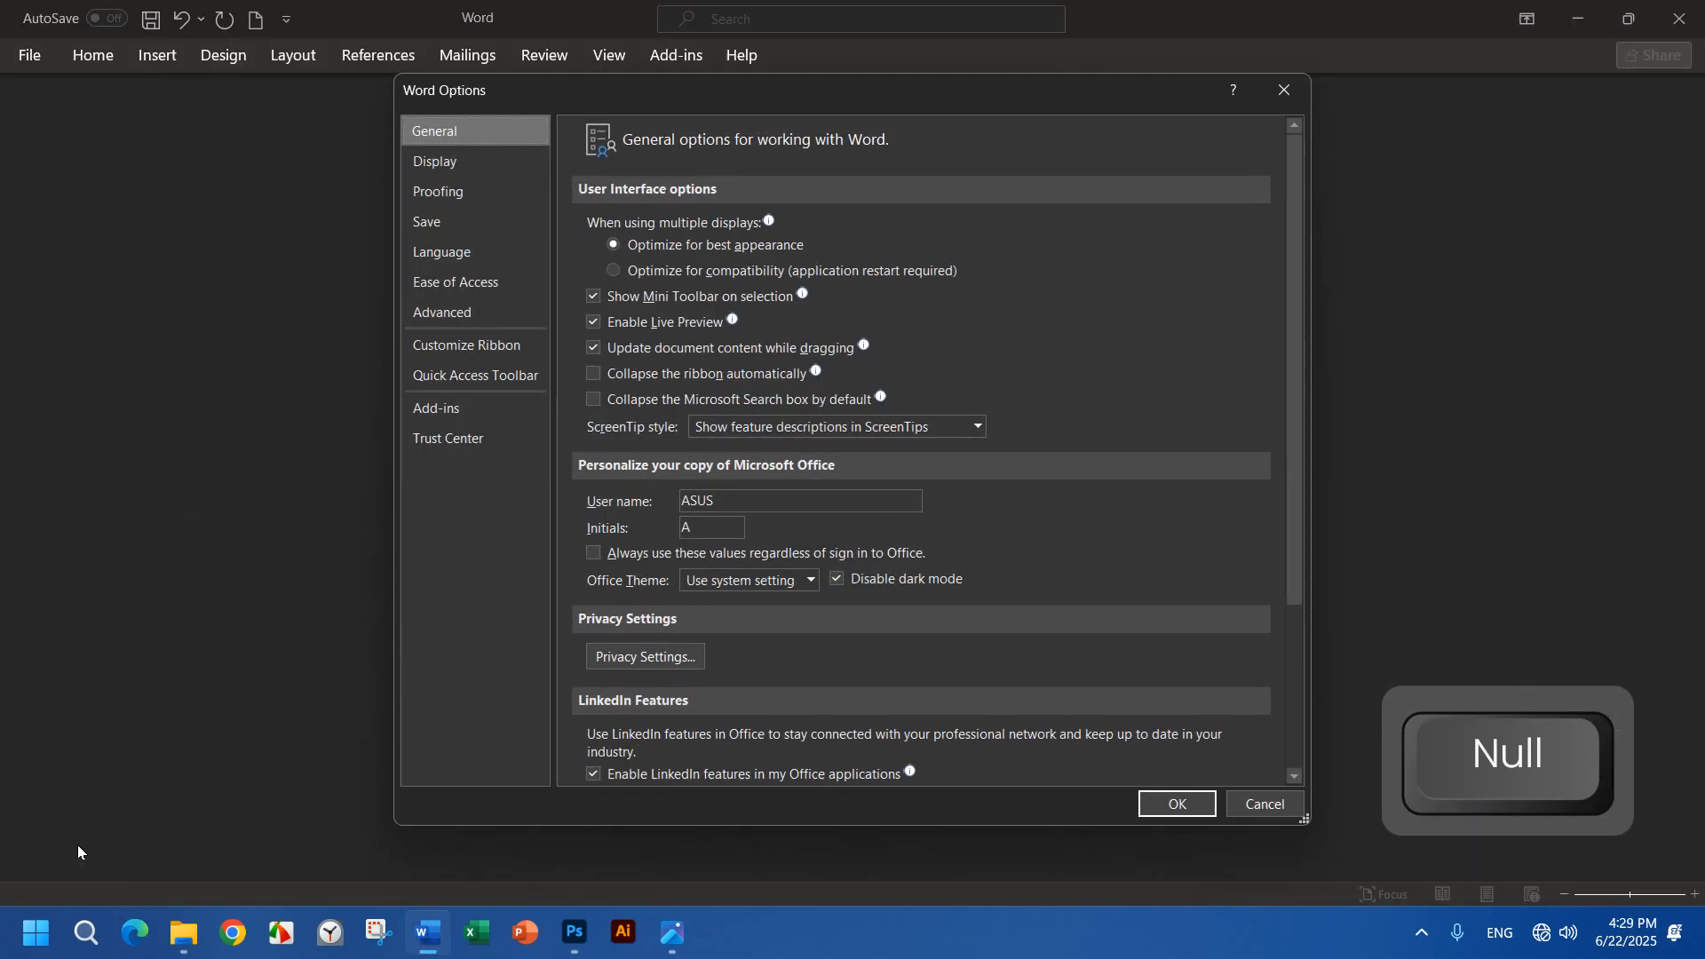
pyautogui.click(426, 229)
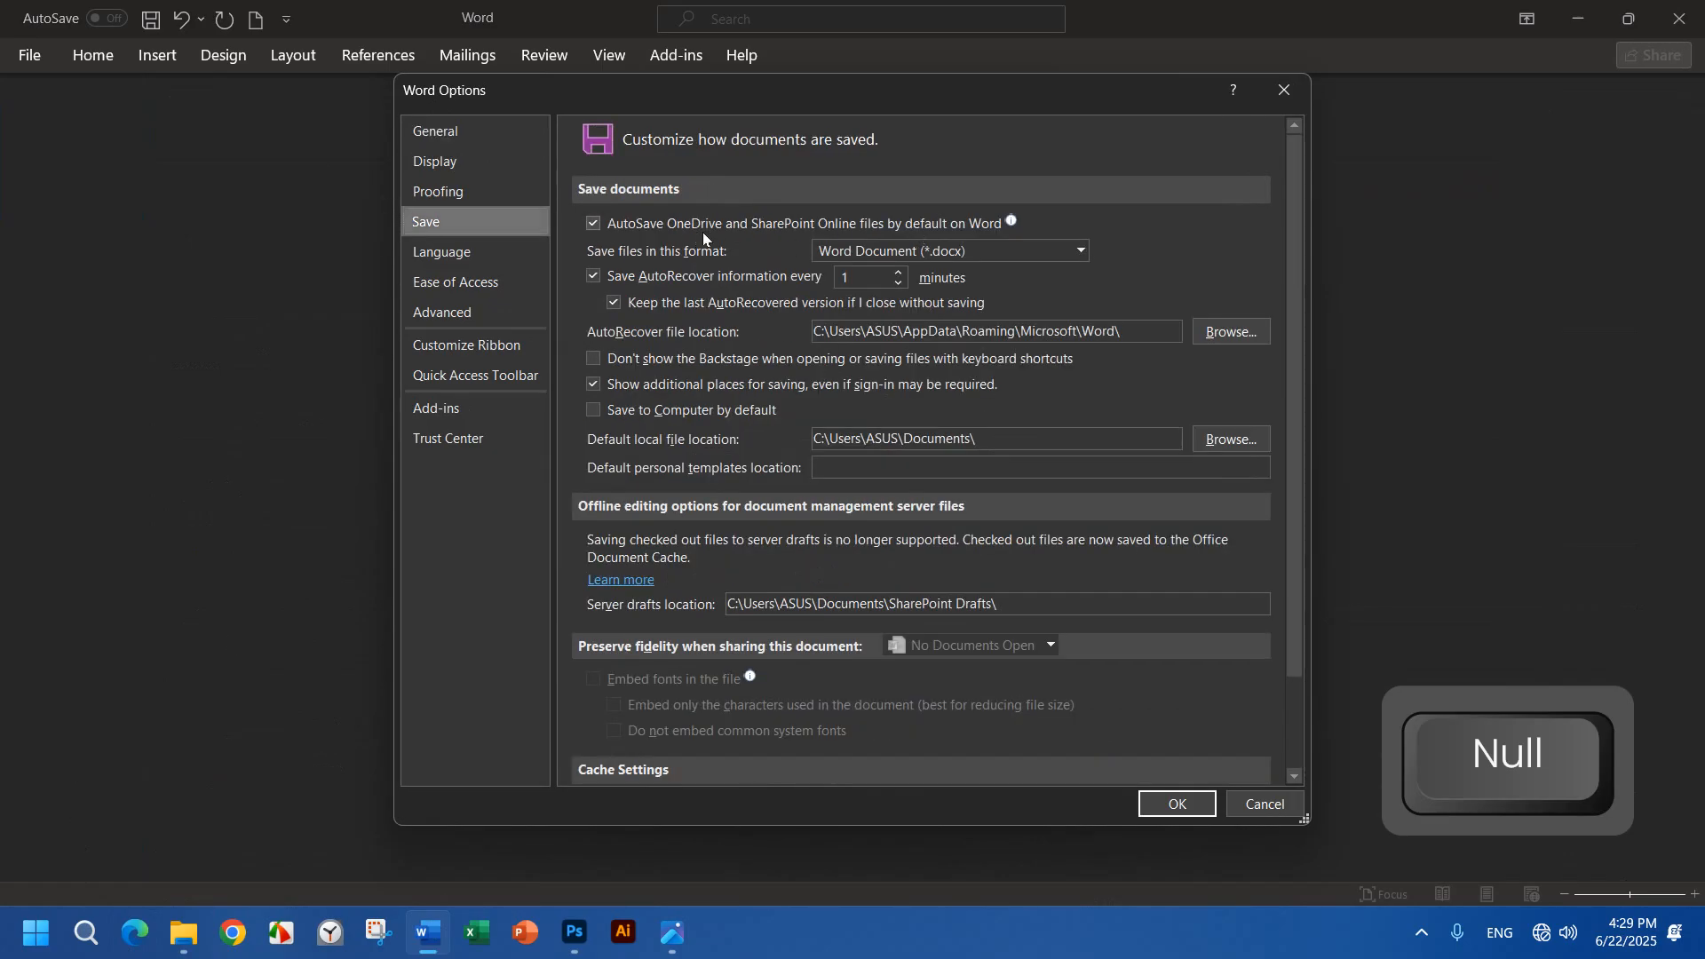
# Step: Raise Word's AutoRecover saving interval by two minutes, return it to 1 minute and accept the options
pyautogui.moveTo(807, 225)
pyautogui.click(899, 272)
pyautogui.click(899, 271)
pyautogui.click(899, 282)
pyautogui.click(899, 282)
pyautogui.click(1181, 803)
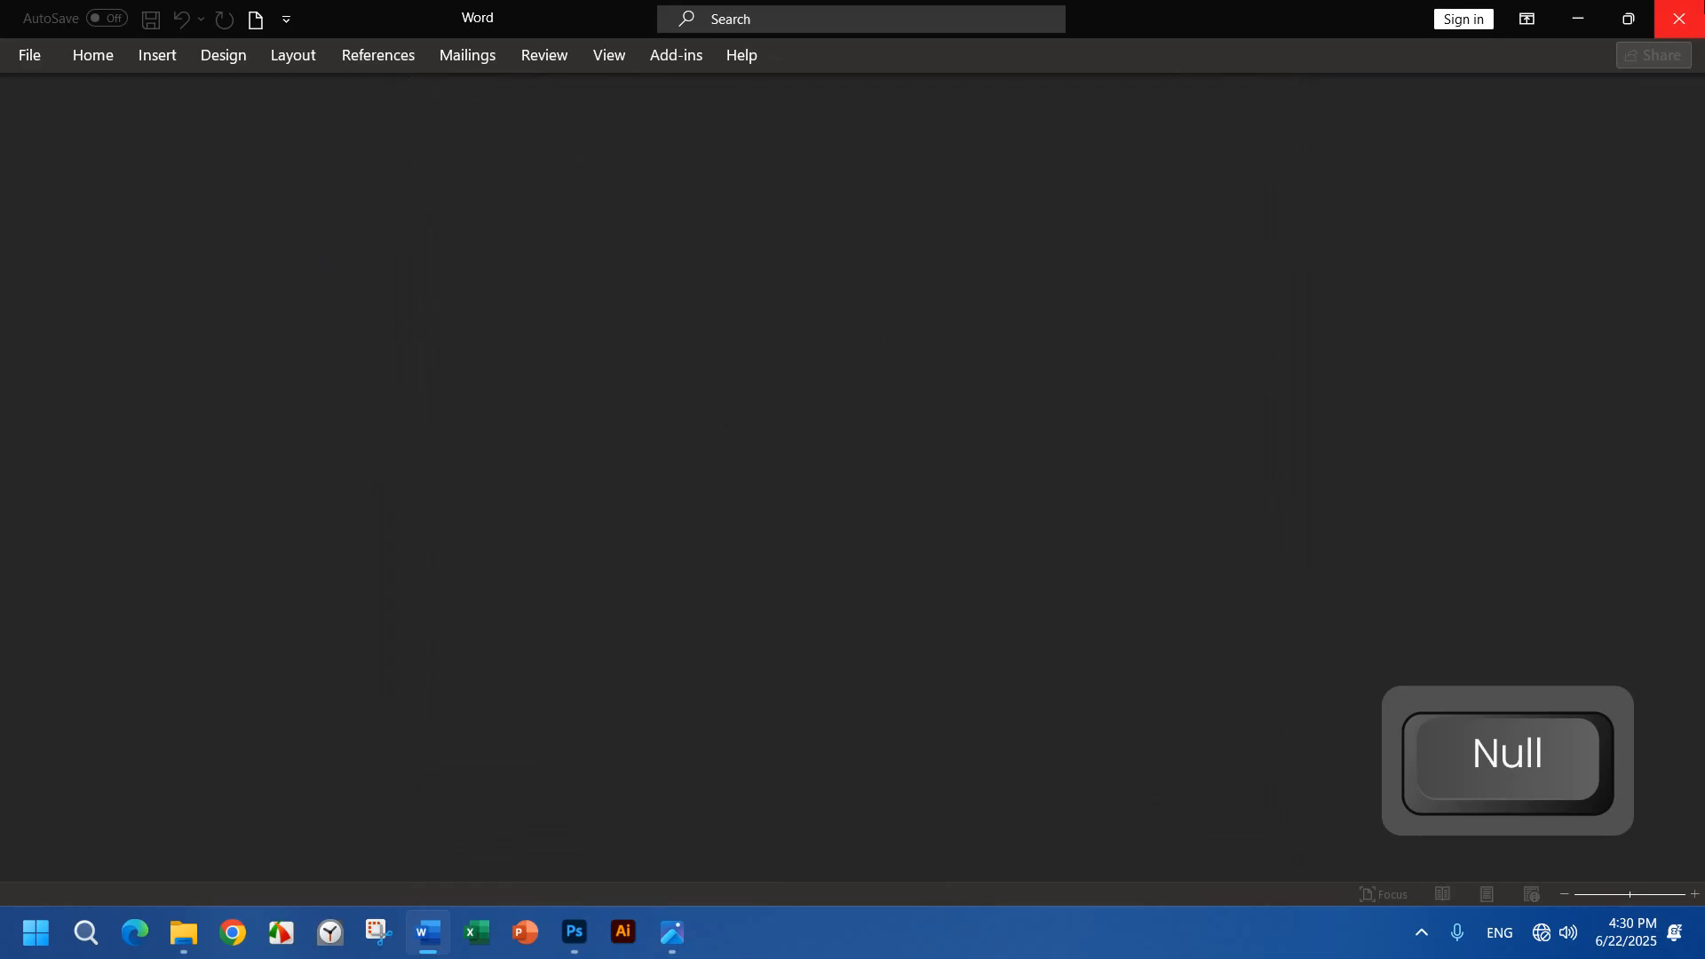
# Step: Close Word and the Downloads folder window
pyautogui.click(1701, 5)
pyautogui.click(1297, 13)
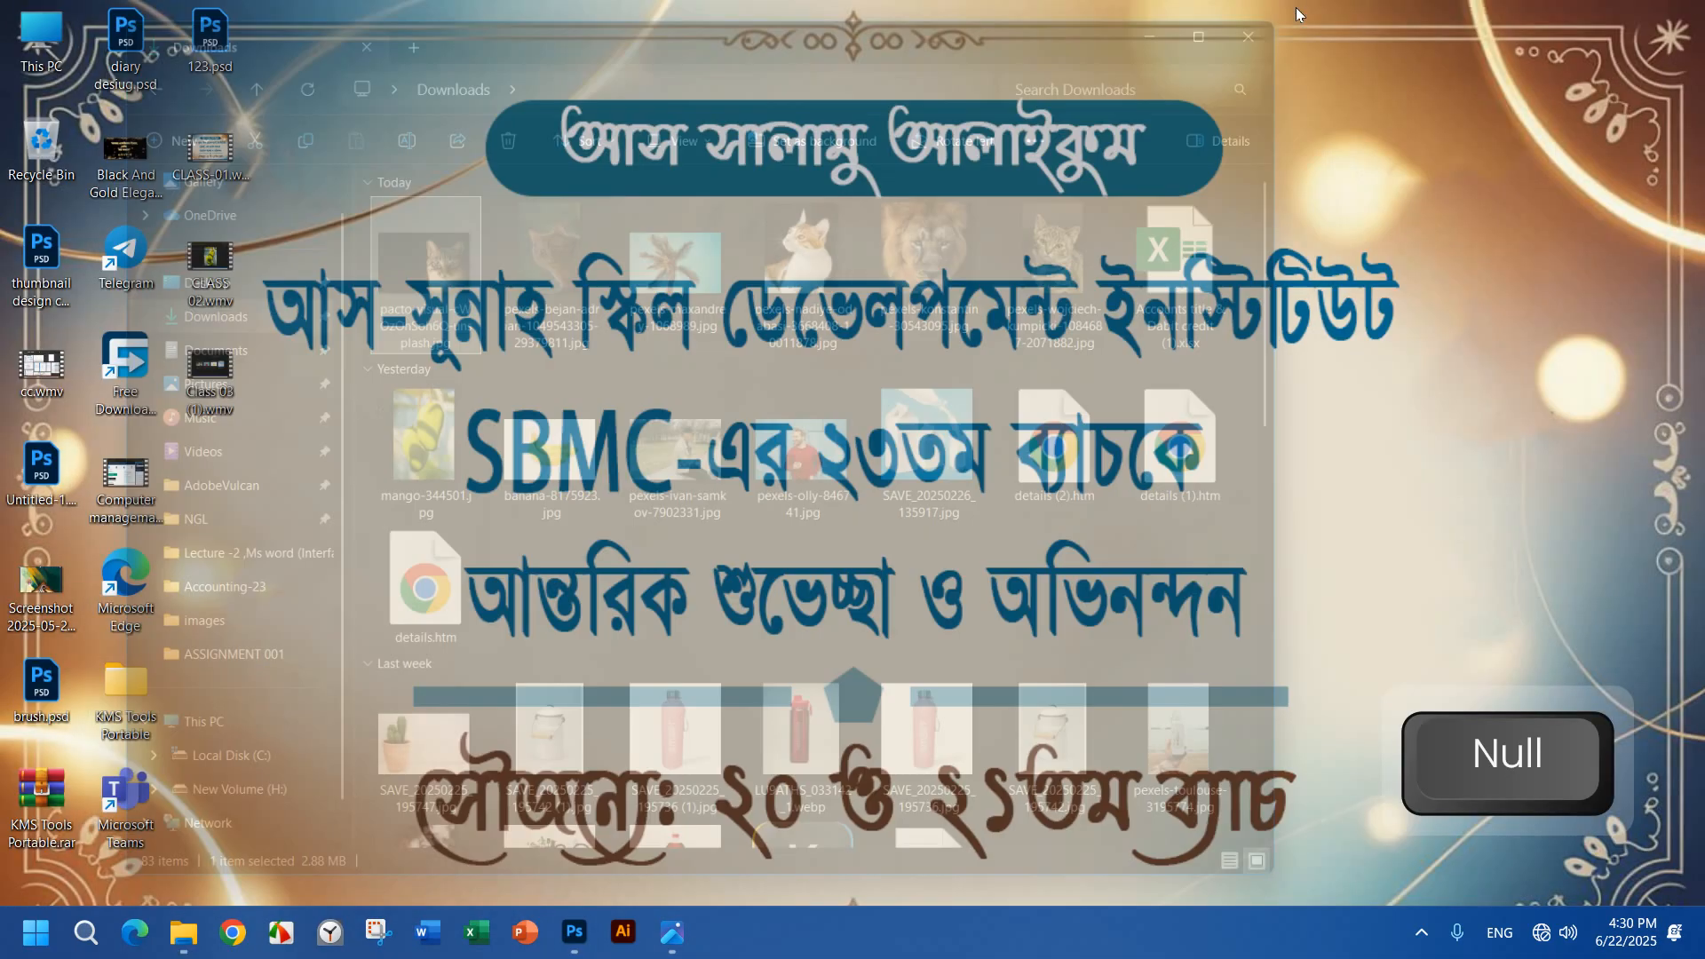